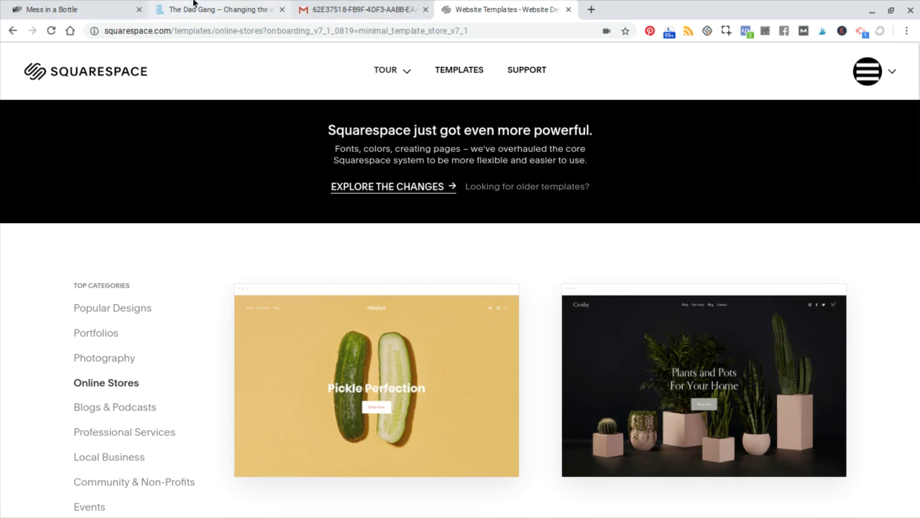
# - Review the Mess in a Bottle homepage down to the footer and back to the top
pyautogui.click(65, 6)
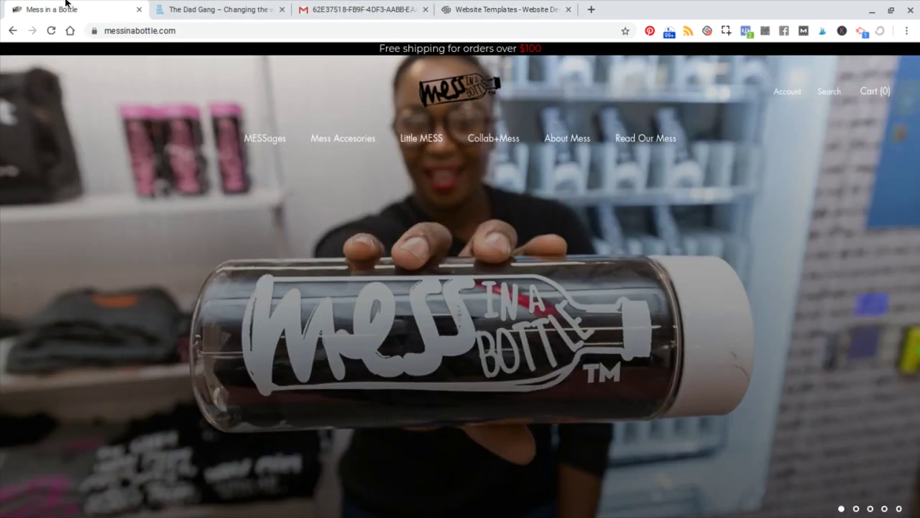
pyautogui.scroll(-8, 297, 241)
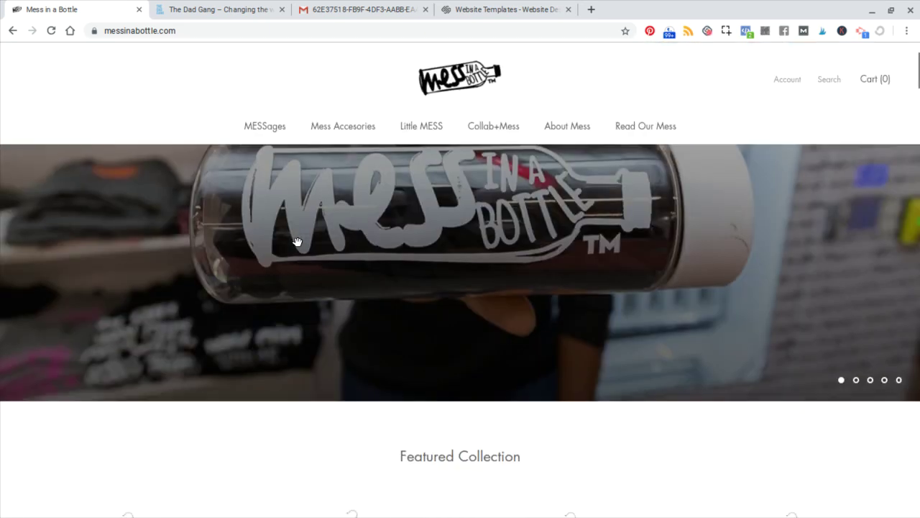
pyautogui.scroll(-5, 435, 197)
pyautogui.scroll(-11, 460, 288)
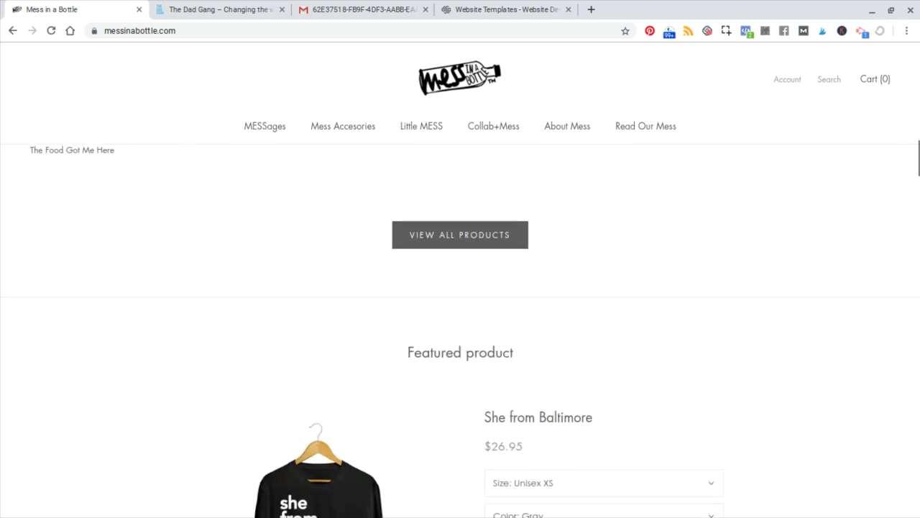
pyautogui.scroll(11, 460, 288)
pyautogui.scroll(5, 316, 503)
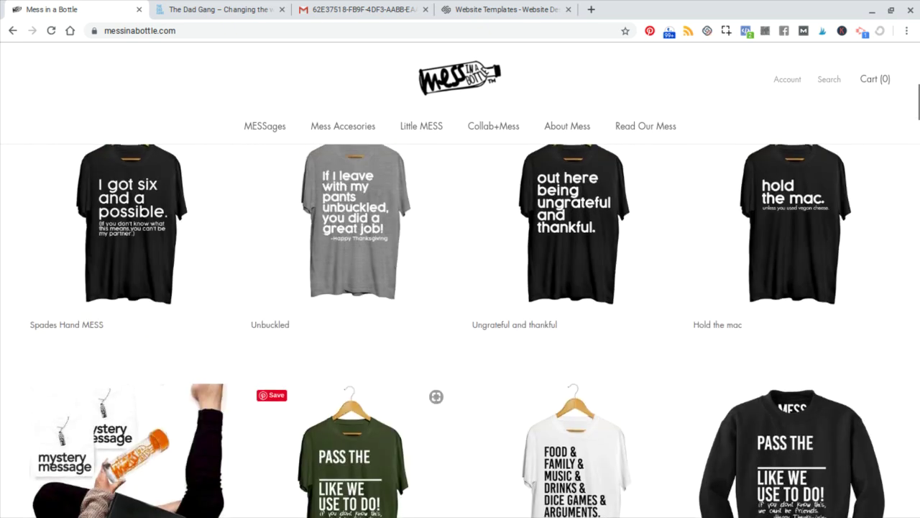
pyautogui.scroll(-7, 316, 503)
pyautogui.scroll(-12, 317, 503)
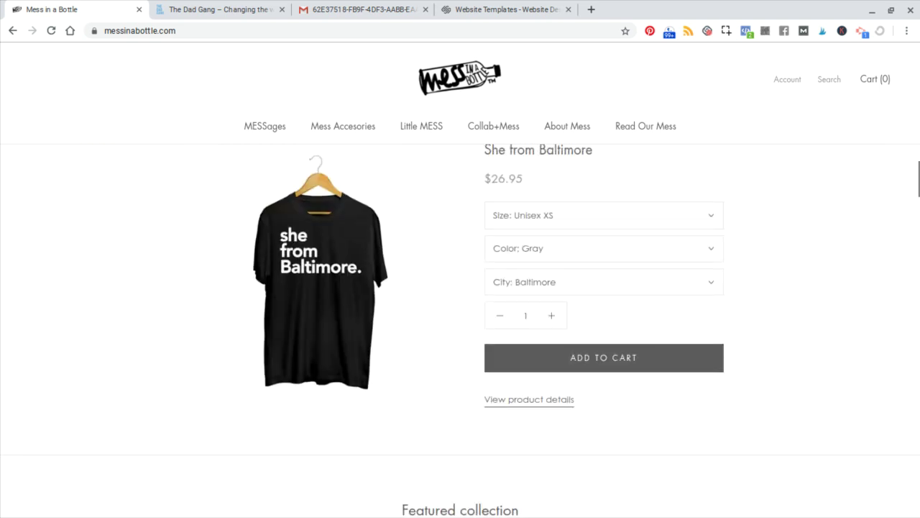
pyautogui.scroll(-10, 460, 324)
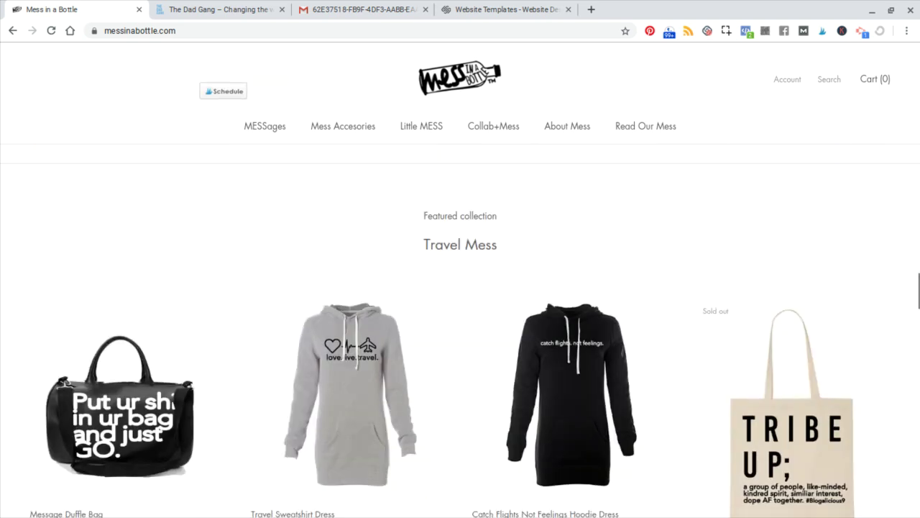
pyautogui.scroll(-10, 460, 323)
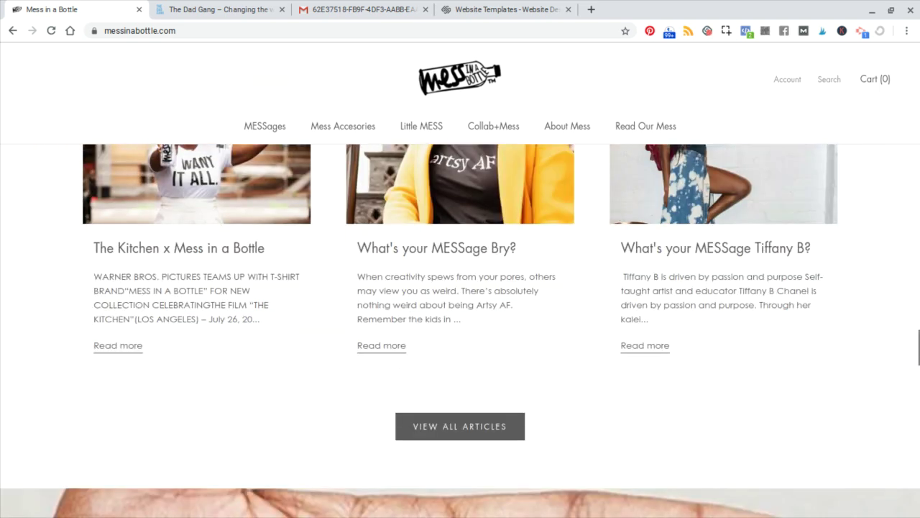
pyautogui.scroll(2, 460, 324)
pyautogui.scroll(-5, 460, 324)
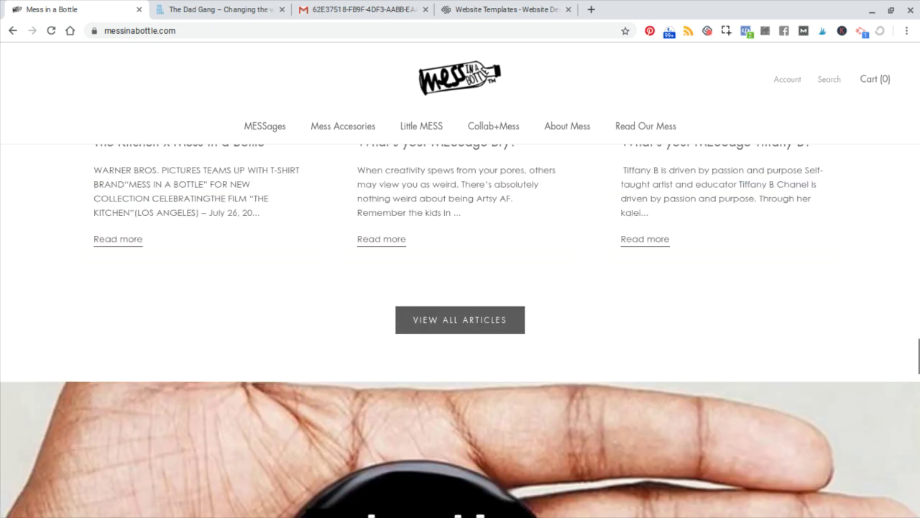
pyautogui.scroll(-6, 460, 323)
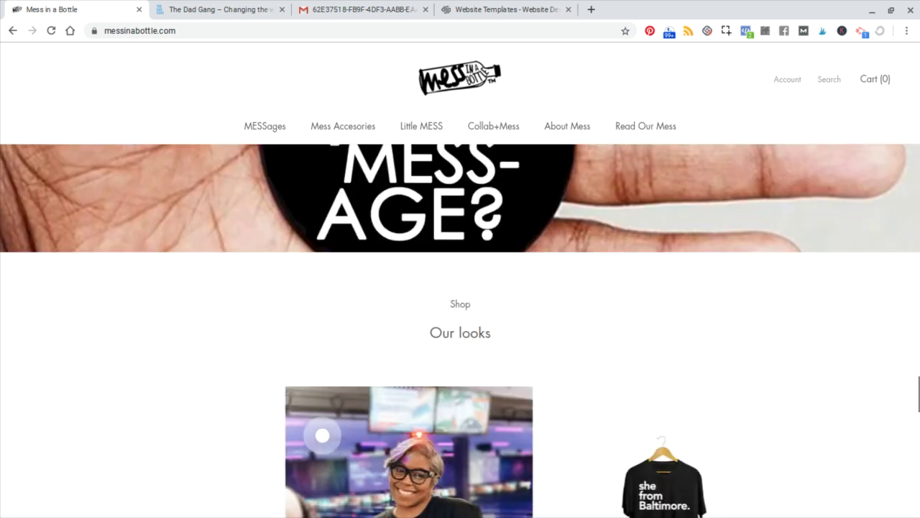
pyautogui.scroll(3, 460, 324)
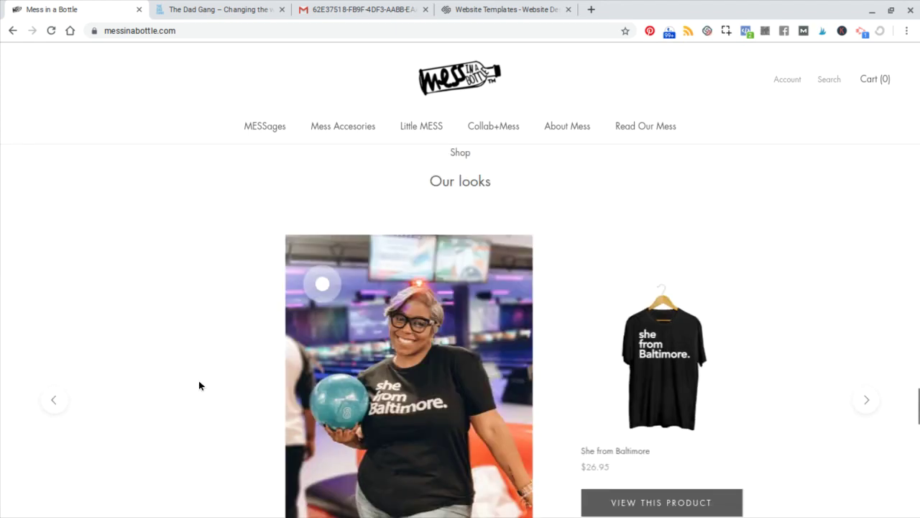
pyautogui.scroll(-6, 199, 386)
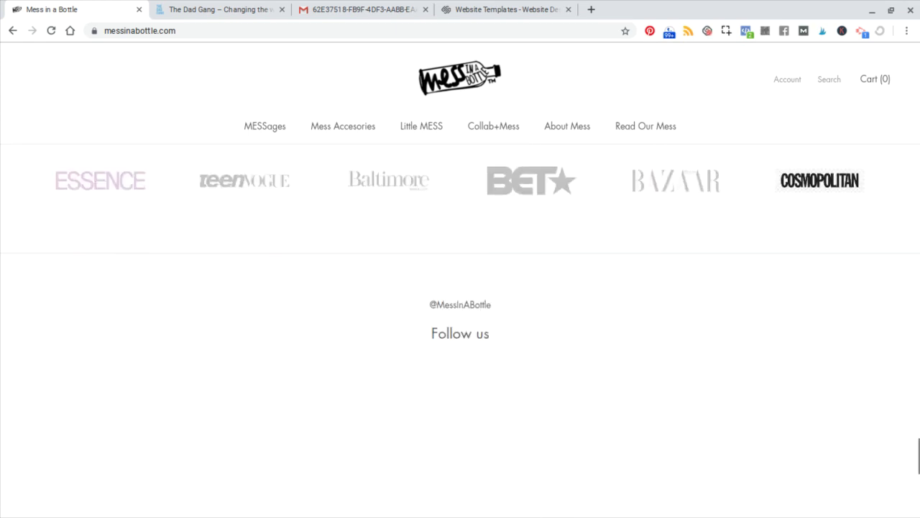
pyautogui.scroll(2, 199, 385)
pyautogui.scroll(-5, 199, 360)
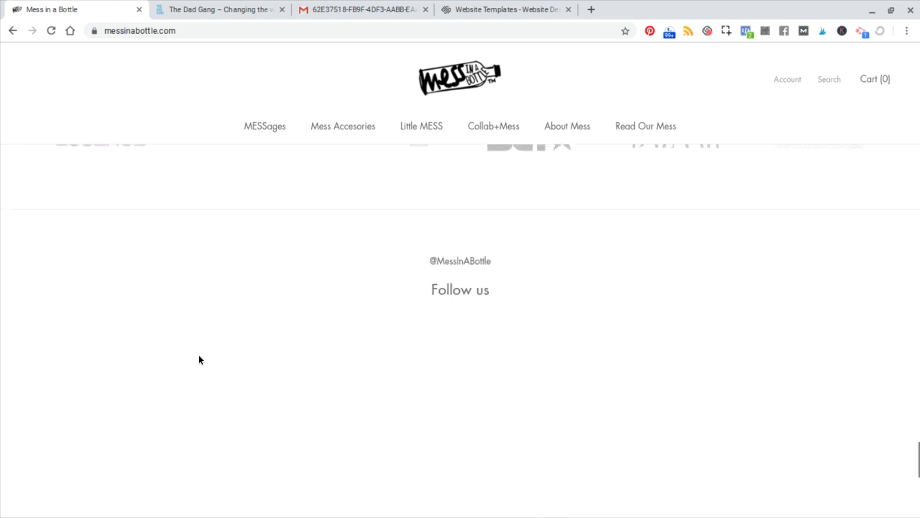
pyautogui.scroll(-2, 198, 354)
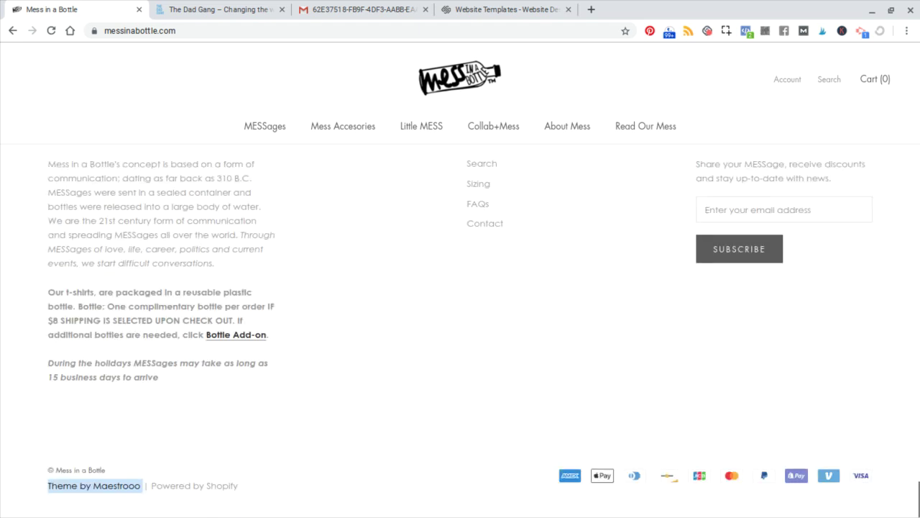
pyautogui.scroll(1, 125, 282)
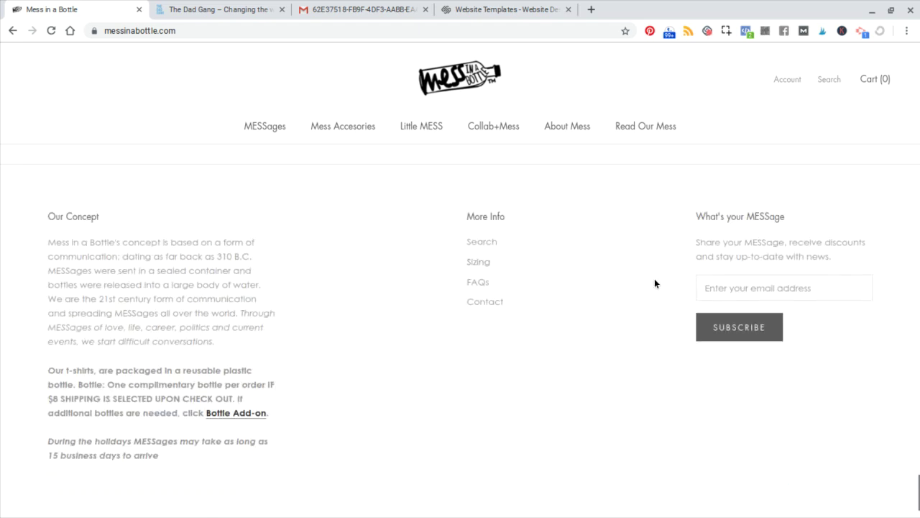
pyautogui.scroll(-1, 356, 374)
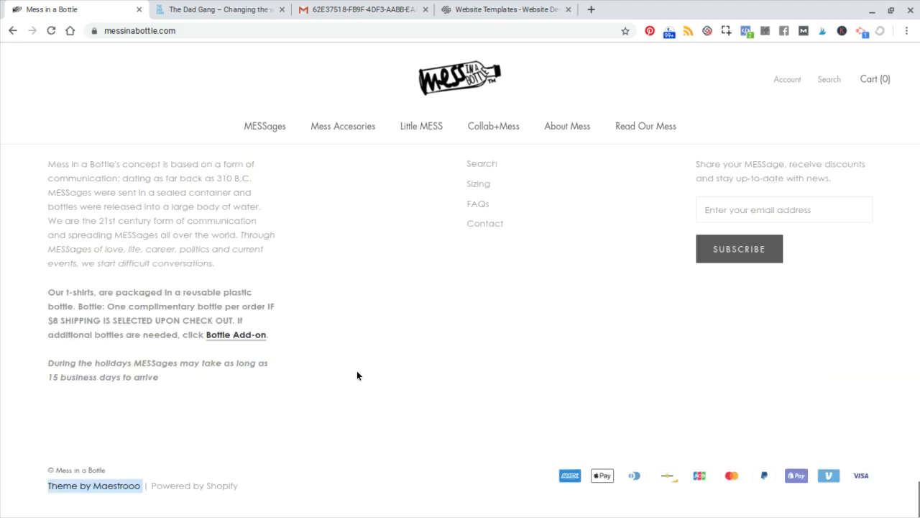
pyautogui.scroll(7, 356, 374)
pyautogui.scroll(20, 460, 330)
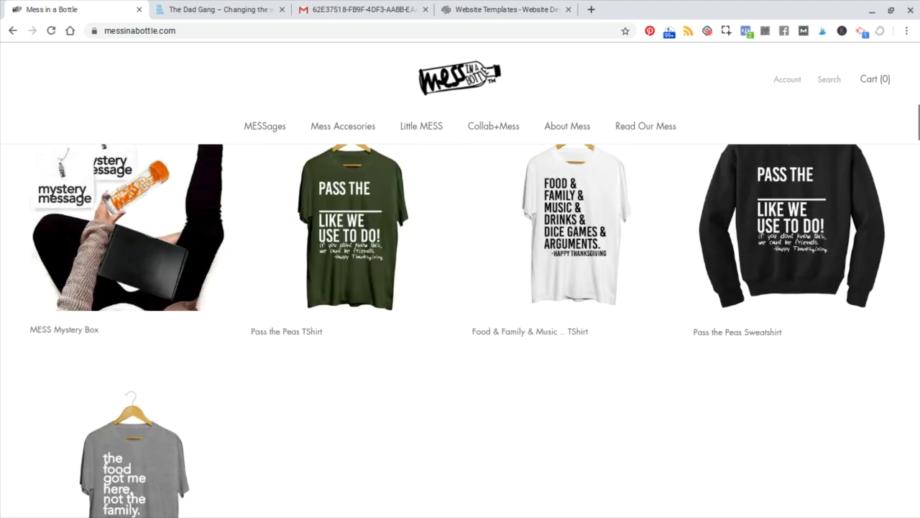
pyautogui.scroll(8, 446, 208)
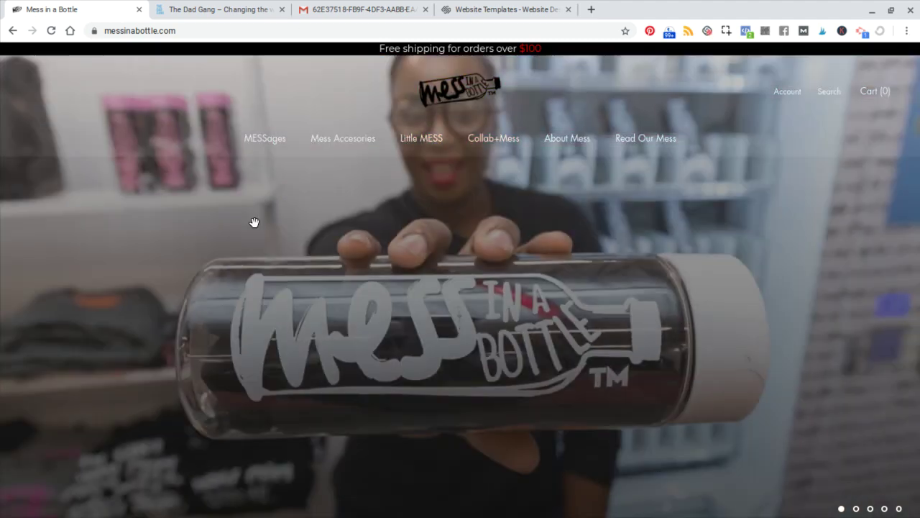
pyautogui.scroll(-3, 313, 267)
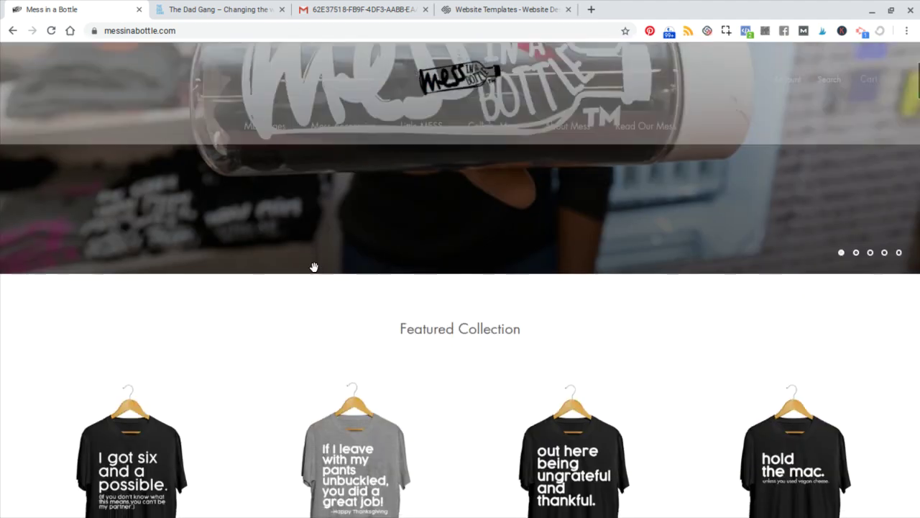
pyautogui.scroll(3, 314, 267)
pyautogui.scroll(-2, 427, 238)
pyautogui.scroll(2, 425, 238)
pyautogui.scroll(-2, 385, 242)
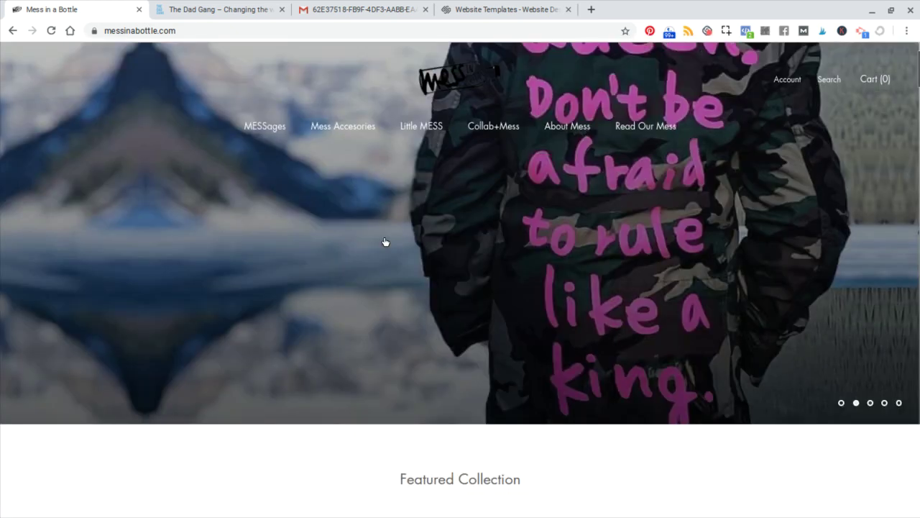
pyautogui.scroll(-5, 386, 242)
pyautogui.scroll(3, 385, 242)
pyautogui.scroll(3, 385, 241)
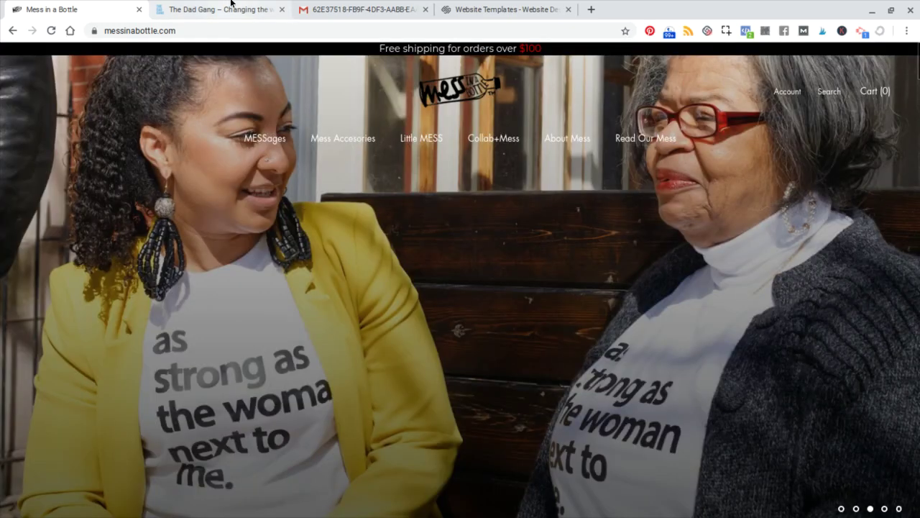
pyautogui.click(230, 5)
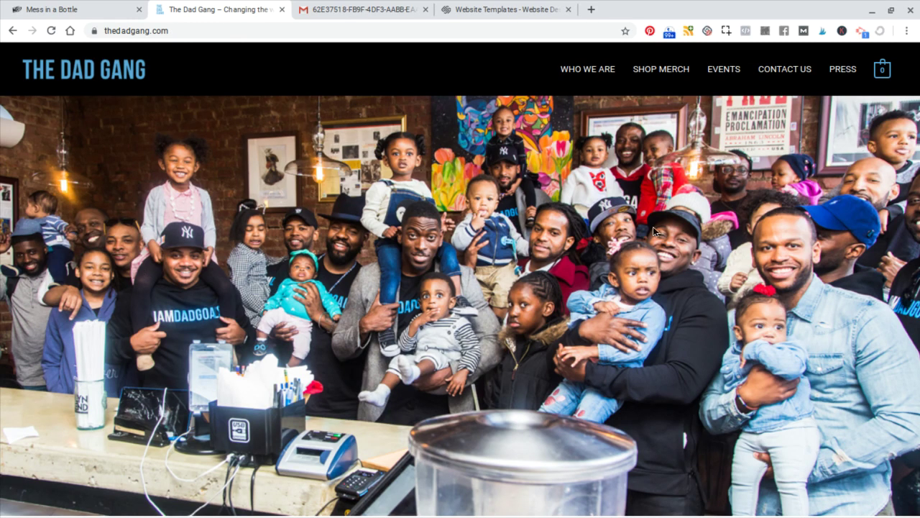
pyautogui.scroll(-3, 463, 272)
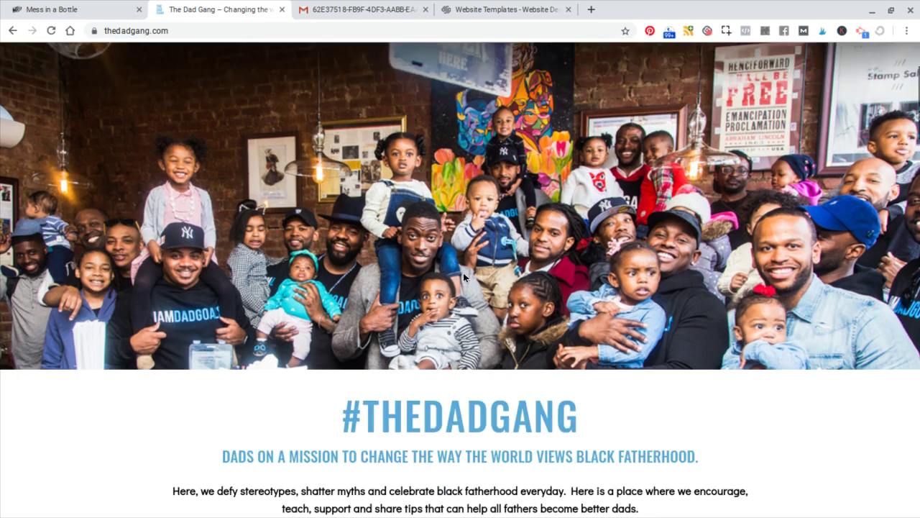
pyautogui.scroll(3, 463, 272)
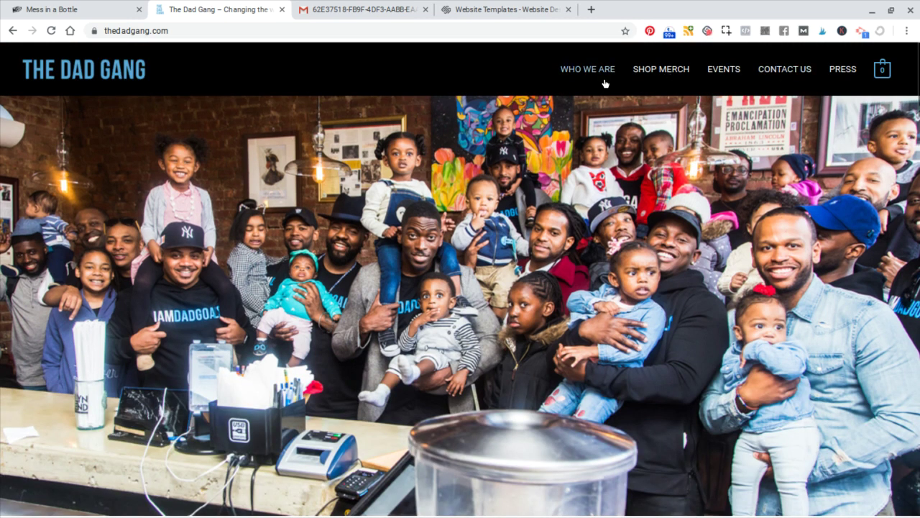
pyautogui.scroll(-3, 362, 241)
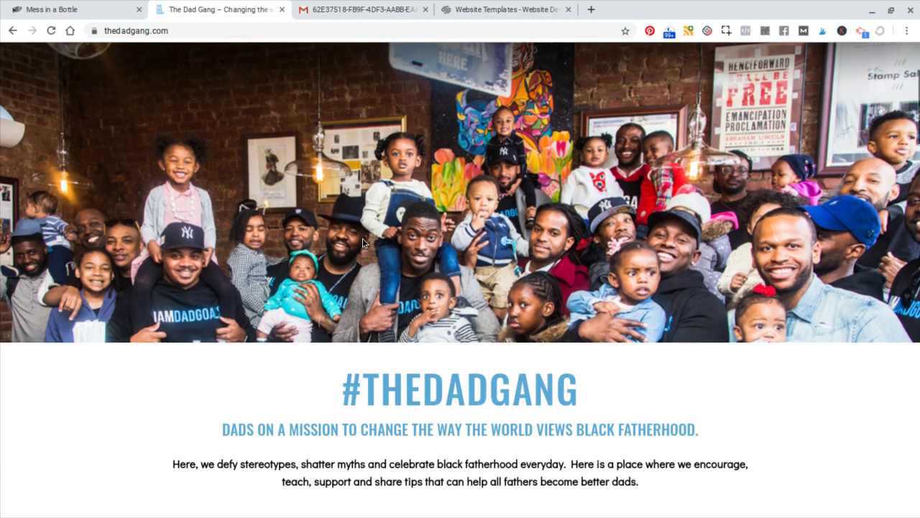
pyautogui.scroll(-5, 363, 237)
pyautogui.scroll(1, 332, 96)
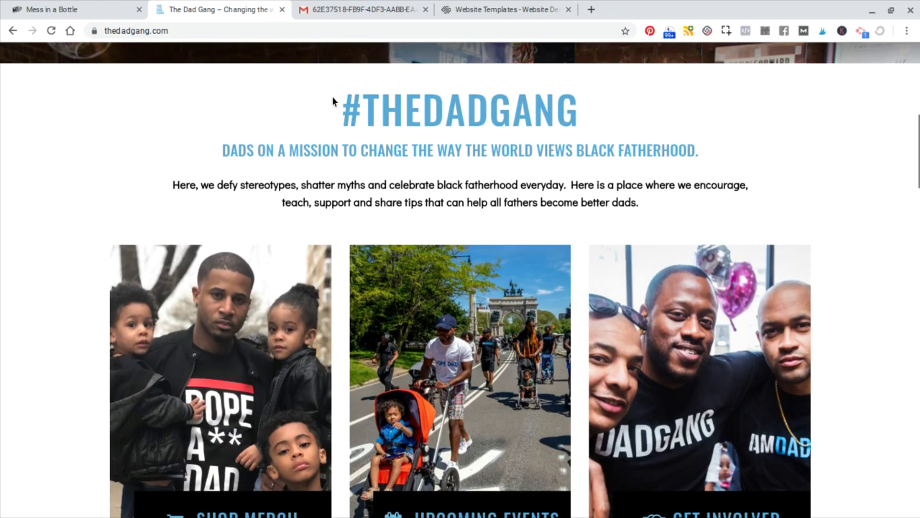
pyautogui.scroll(-4, 148, 383)
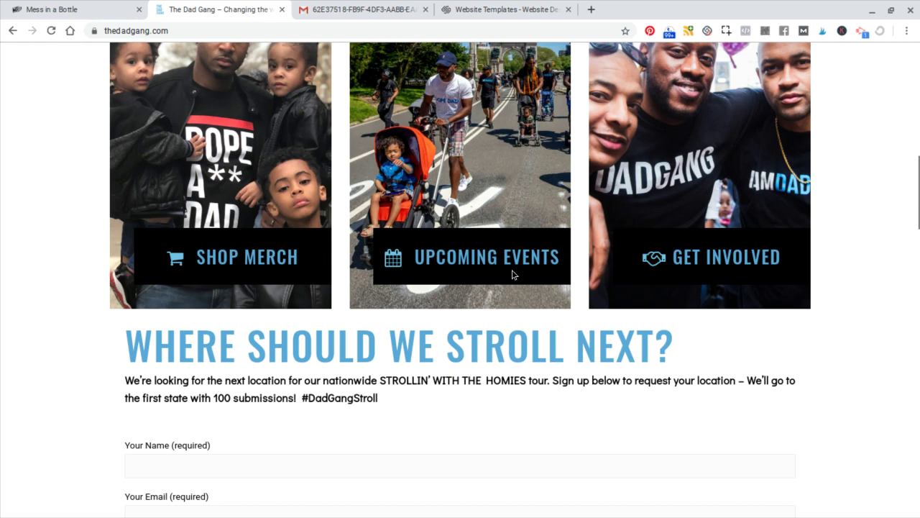
pyautogui.scroll(-3, 351, 397)
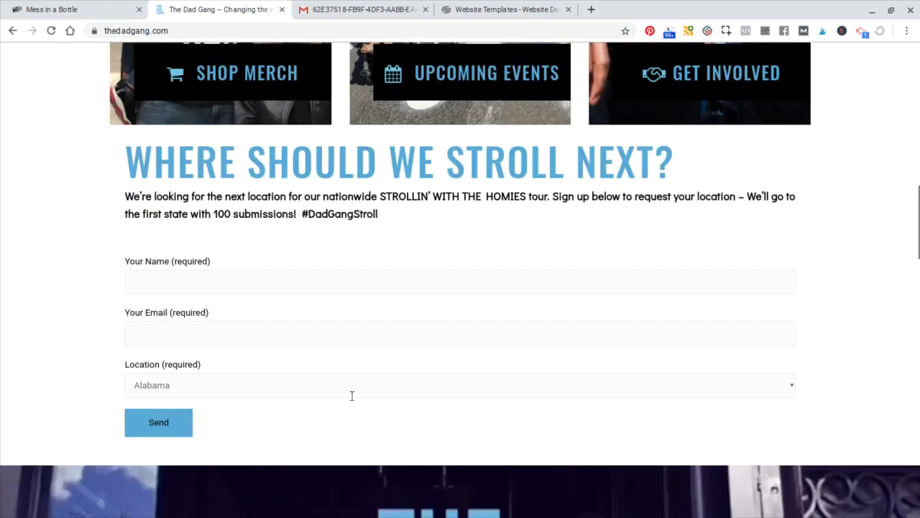
pyautogui.scroll(-7, 284, 215)
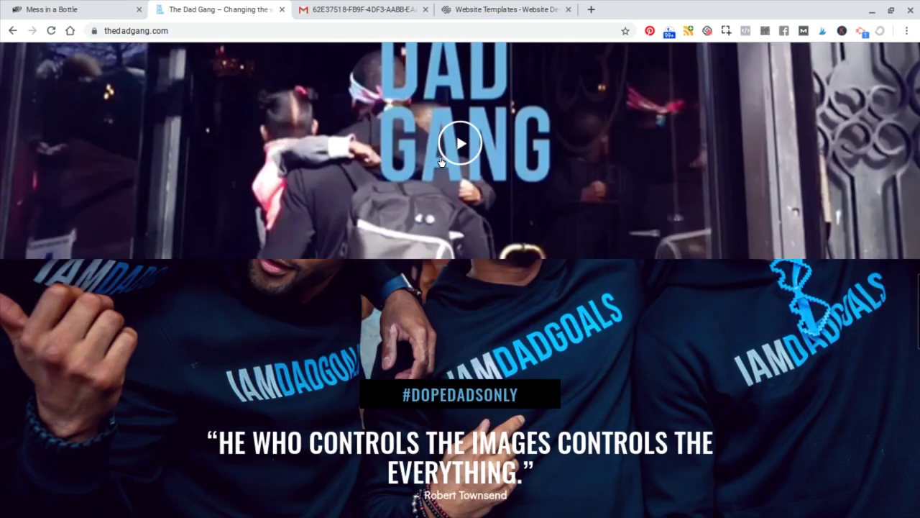
pyautogui.scroll(1, 362, 268)
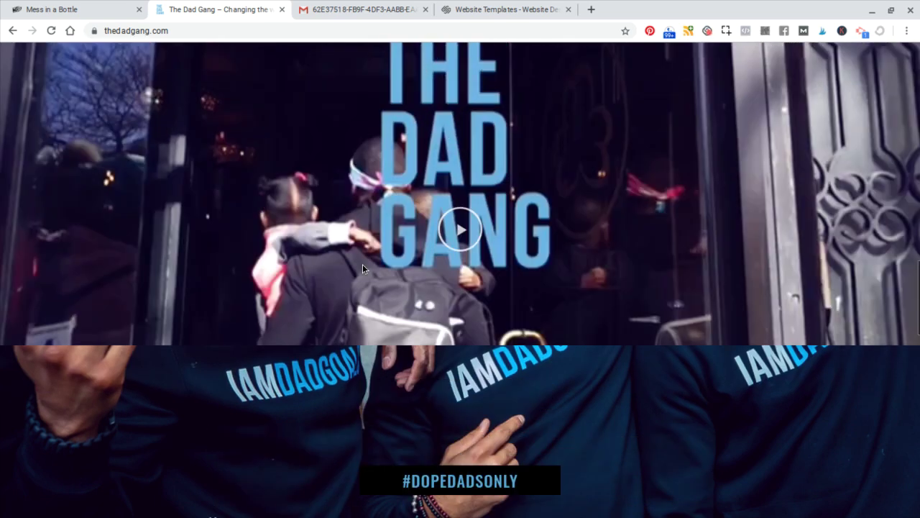
pyautogui.scroll(-6, 362, 268)
pyautogui.scroll(-4, 425, 176)
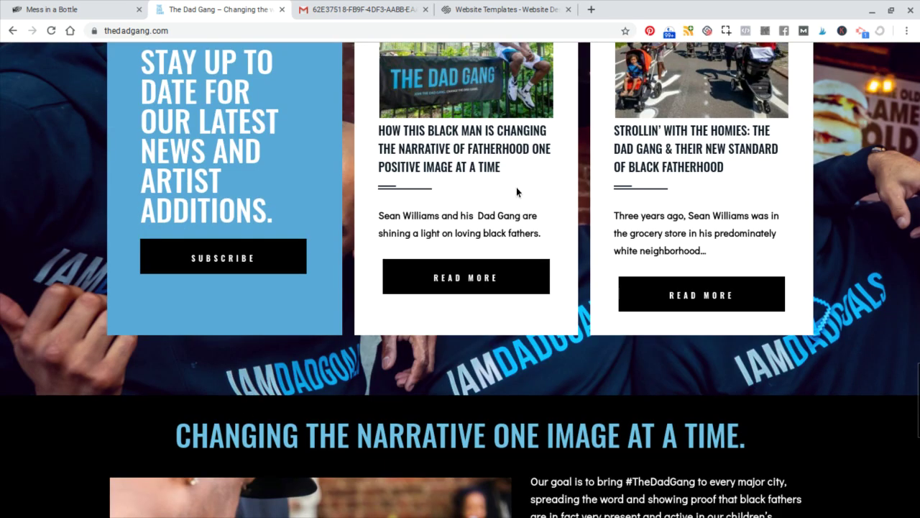
pyautogui.scroll(-5, 425, 175)
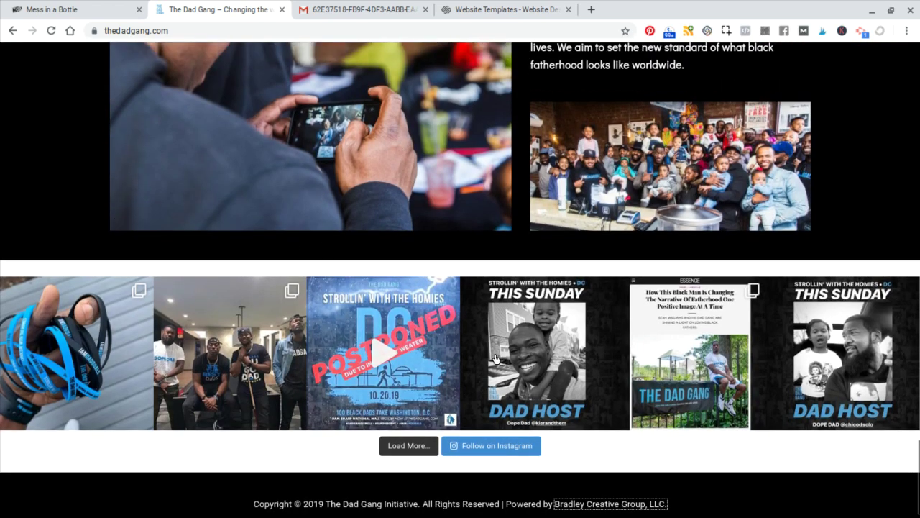
pyautogui.scroll(-1, 420, 377)
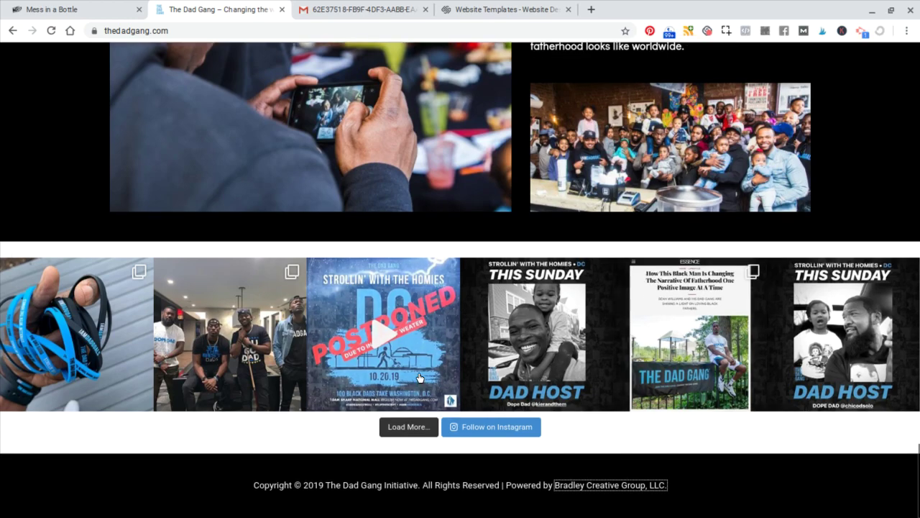
pyautogui.scroll(10, 420, 377)
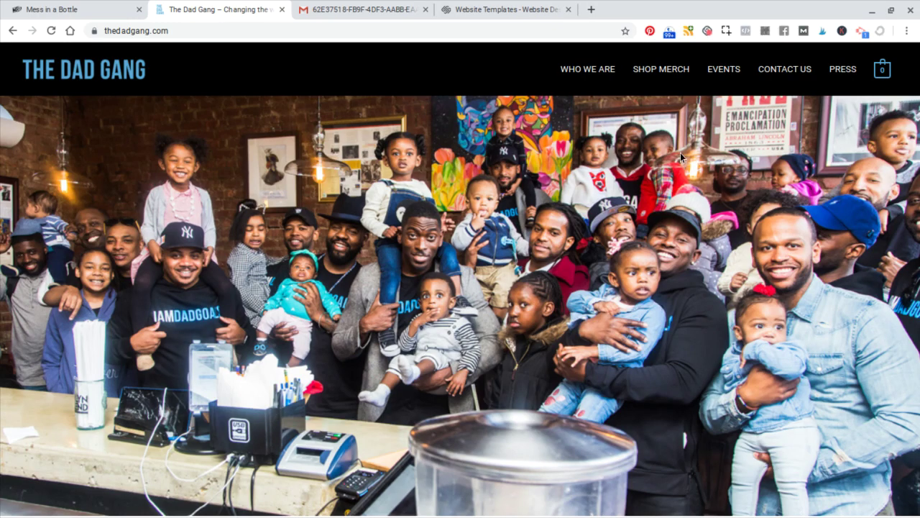
# - Start loading The Dad Gang merch shop, then browse Mess in a Bottle's Entrepreneur Mess collection
pyautogui.click(665, 81)
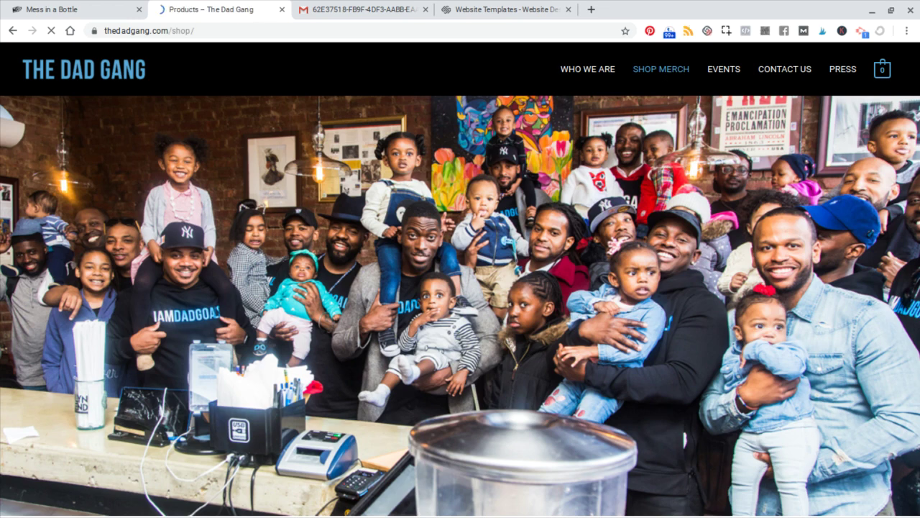
pyautogui.click(62, 5)
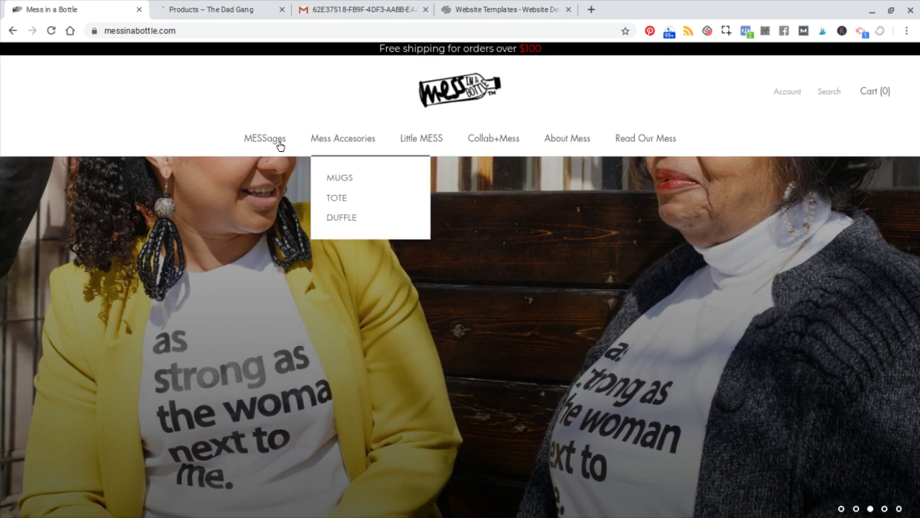
pyautogui.moveTo(264, 146)
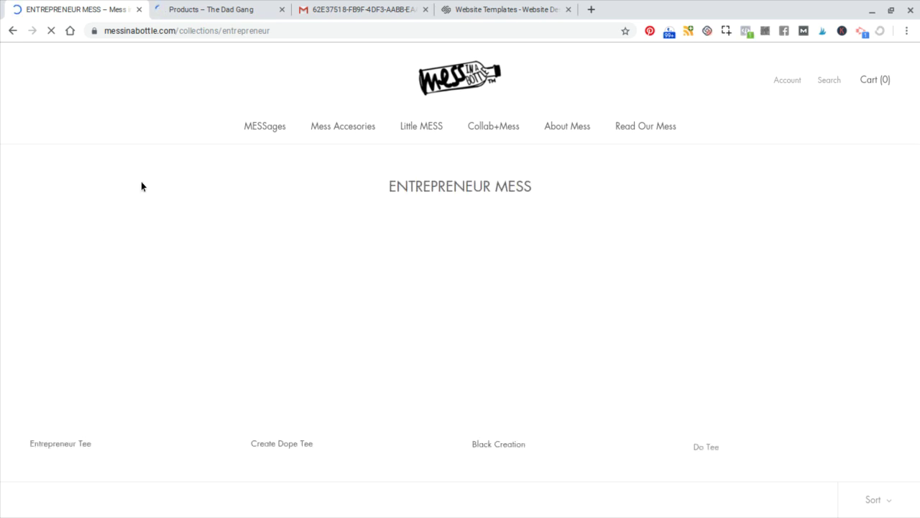
pyautogui.scroll(-10, 208, 227)
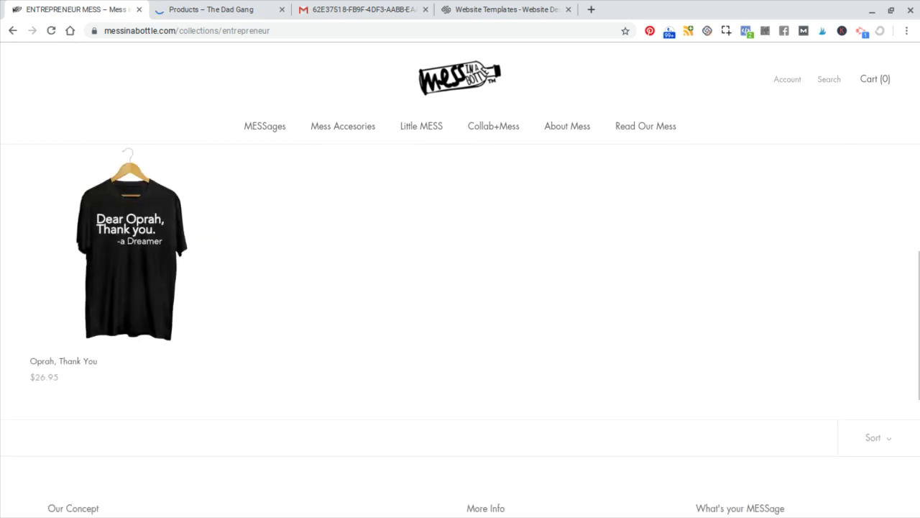
# - Browse The Dad Gang shop listing from top to bottom
pyautogui.press('Home')
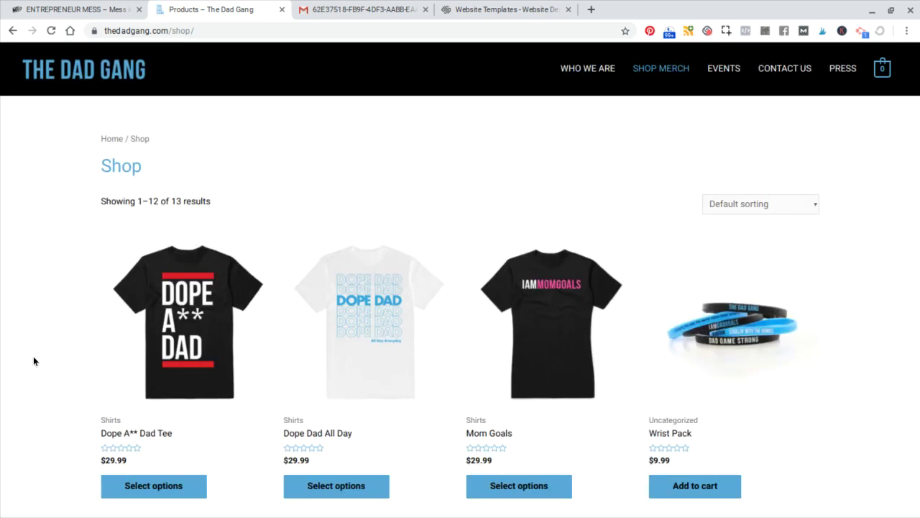
pyautogui.press('End')
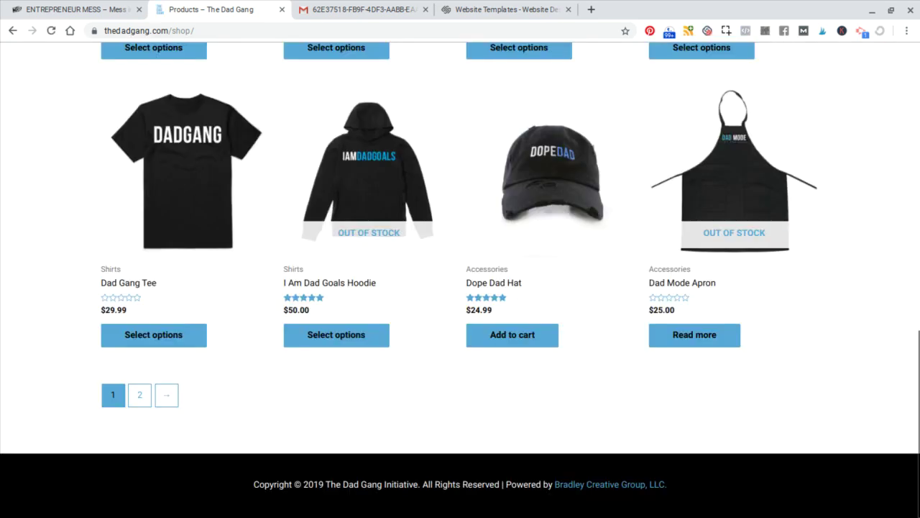
pyautogui.press('Home')
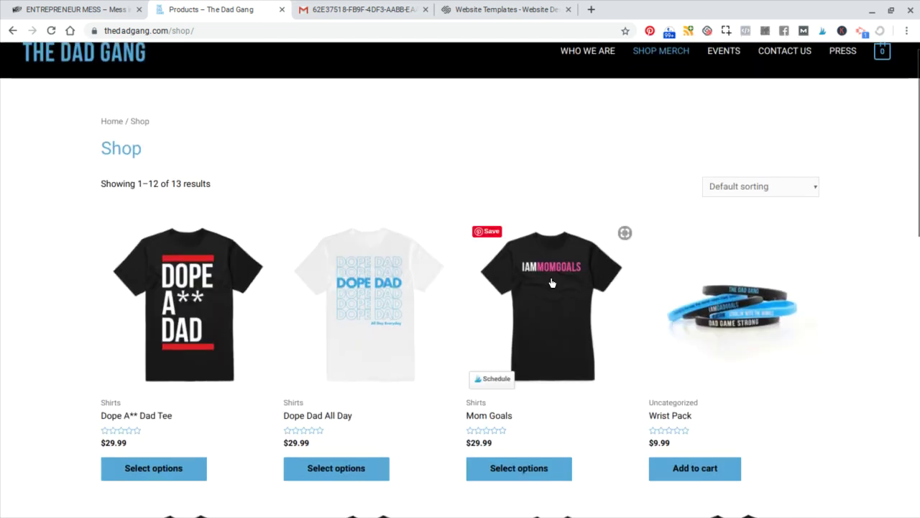
pyautogui.press('End')
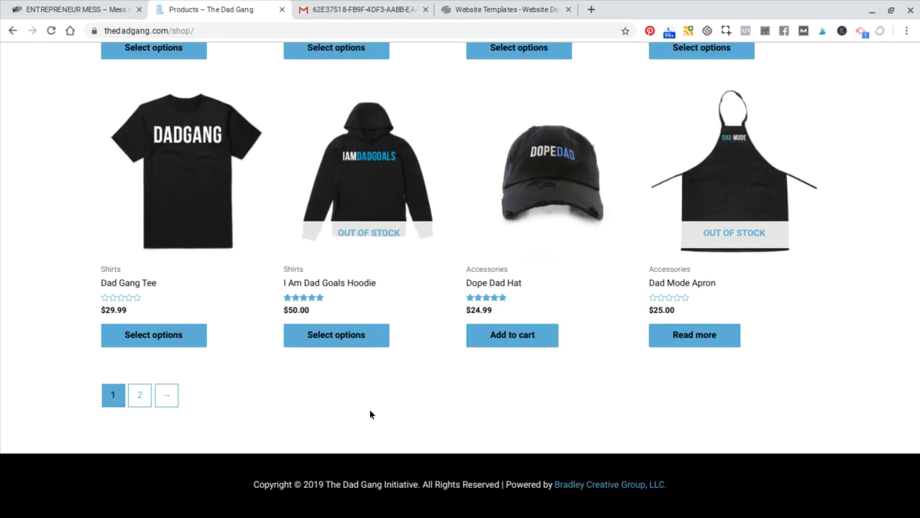
pyautogui.press('Home')
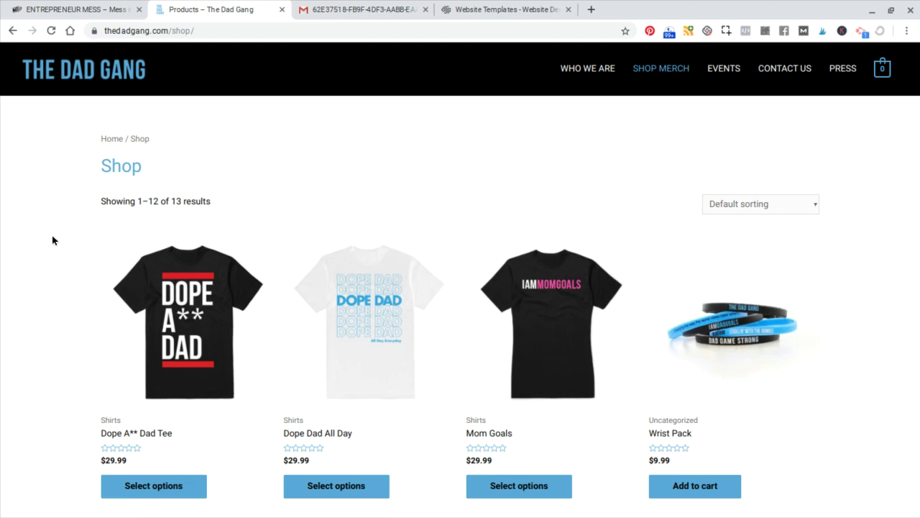
pyautogui.scroll(-8, 39, 281)
pyautogui.press('Home')
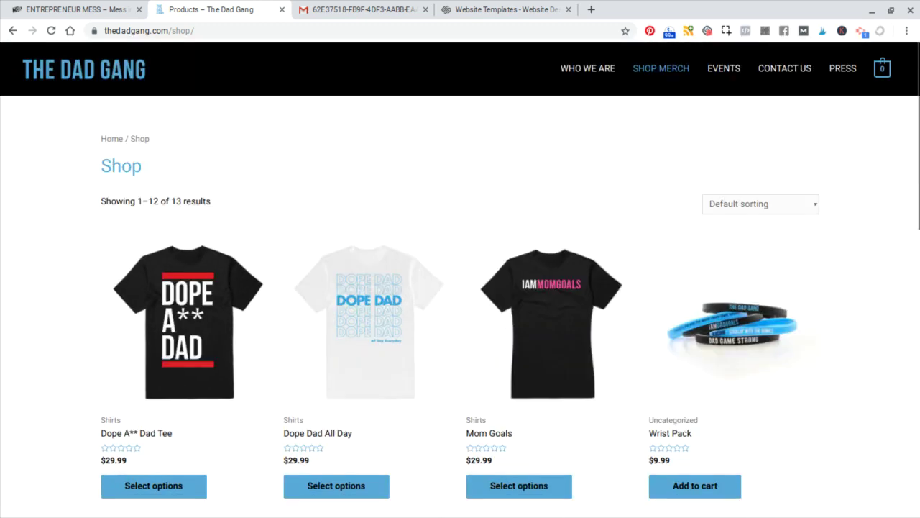
pyautogui.scroll(-2, 39, 280)
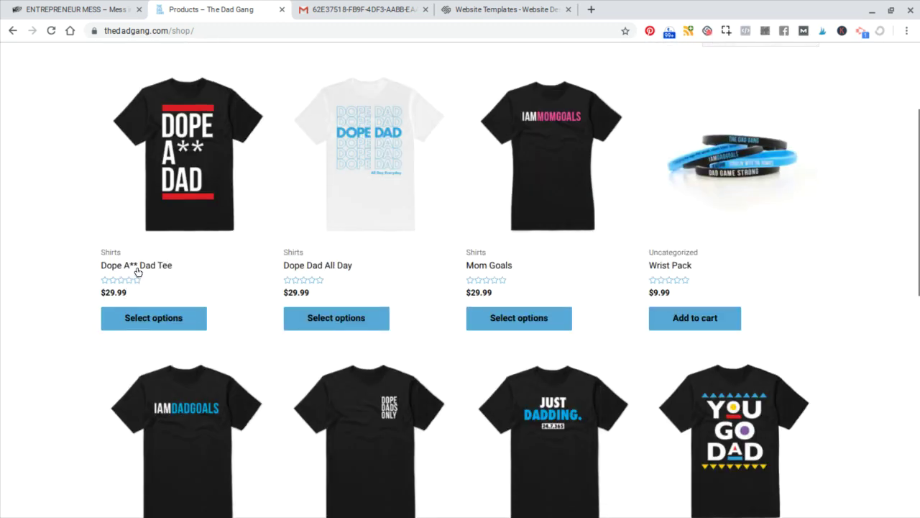
# - Open the $29.99 Dope A** Dad Tee product page and review its details and related products
pyautogui.click(137, 271)
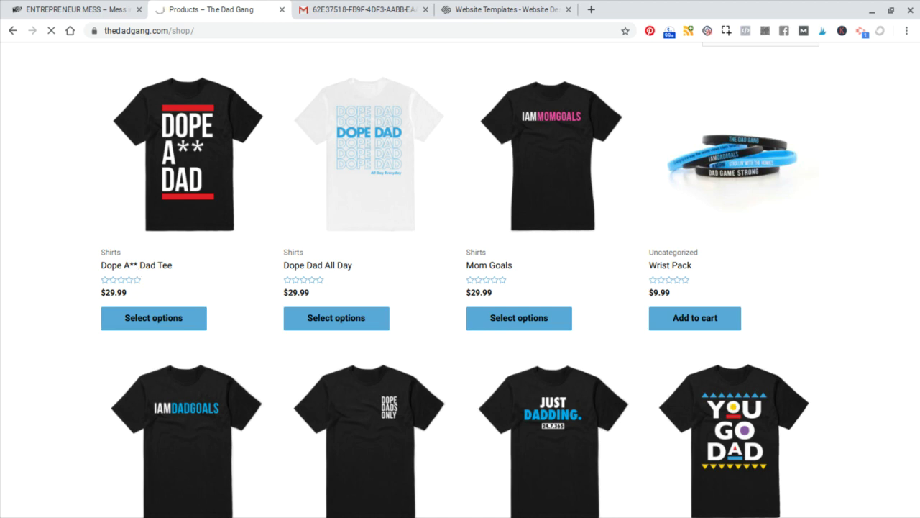
pyautogui.scroll(-8, 6, 297)
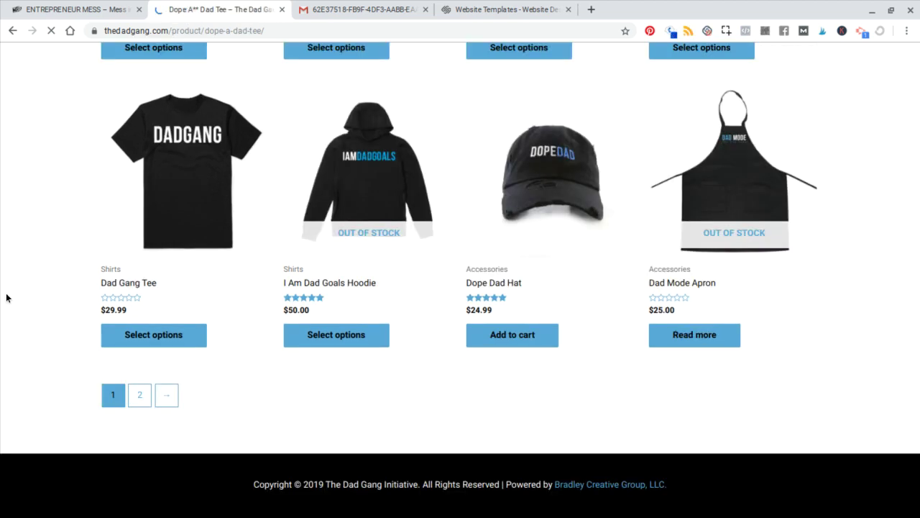
pyautogui.scroll(10, 6, 298)
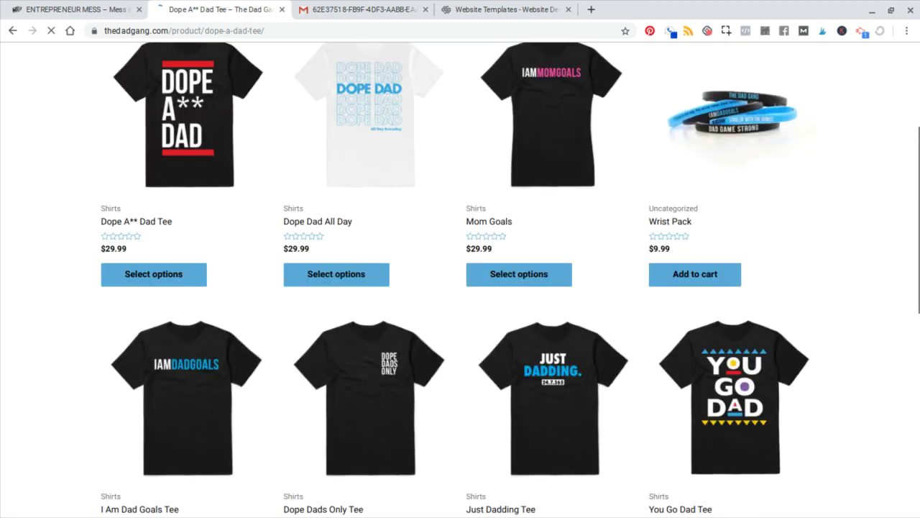
pyautogui.scroll(-3, 599, 238)
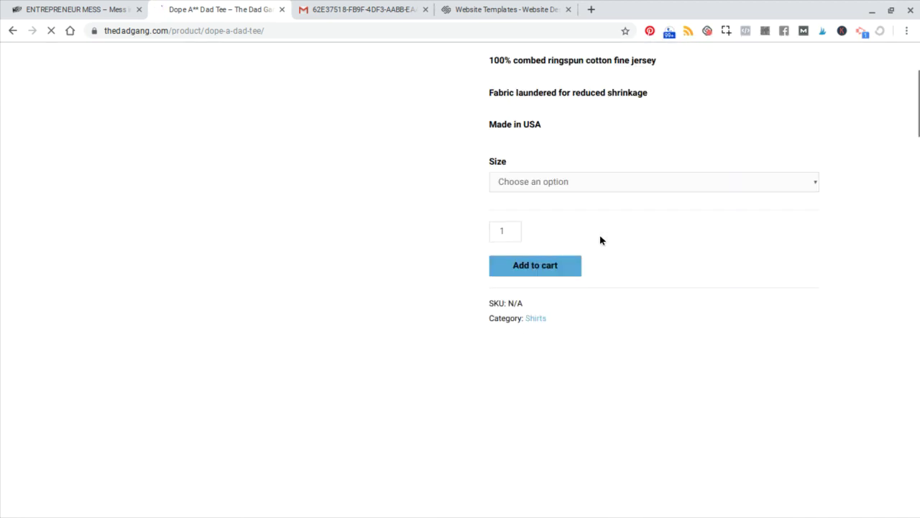
pyautogui.scroll(-3, 601, 239)
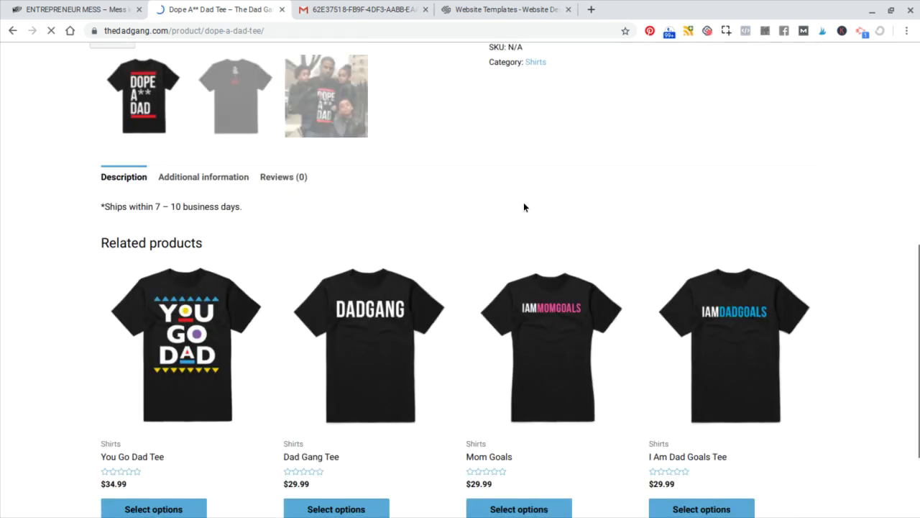
pyautogui.scroll(5, 523, 207)
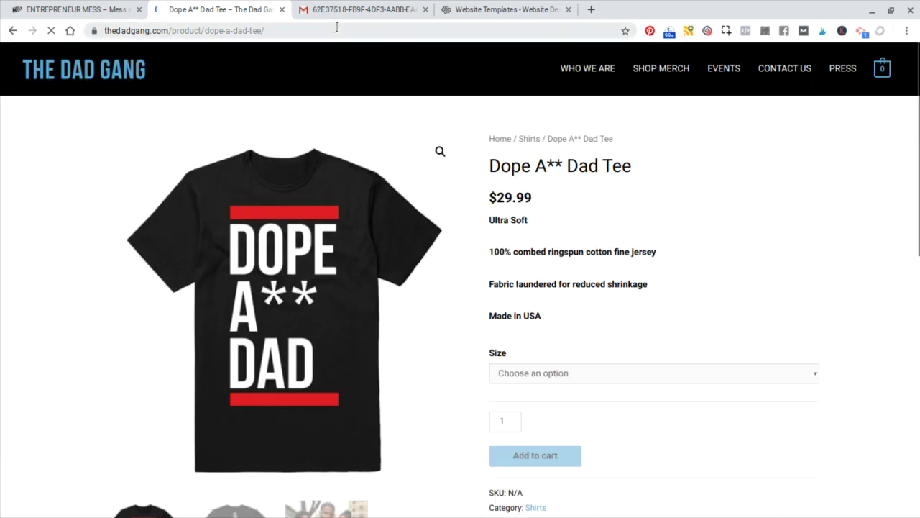
# - Open the Entrepreneur Tee from the Entrepreneur Mess collection and look over its product page
pyautogui.click(34, 8)
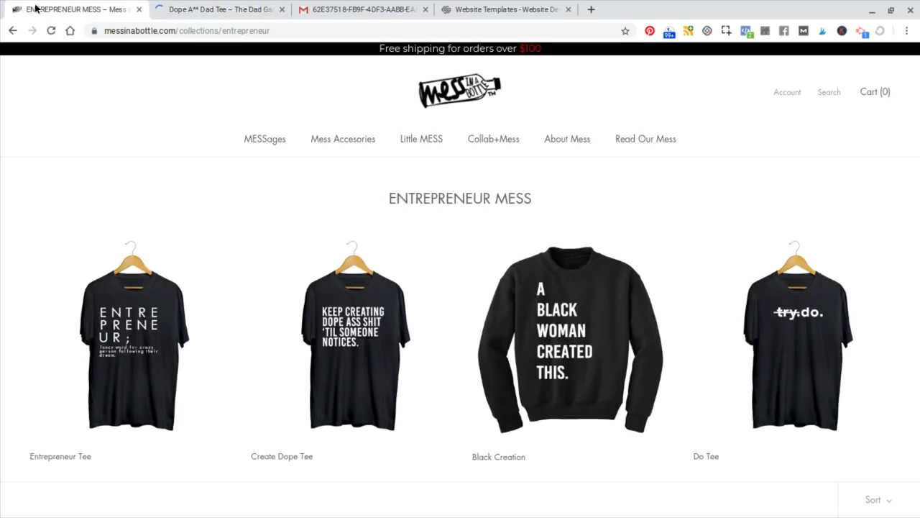
pyautogui.click(113, 353)
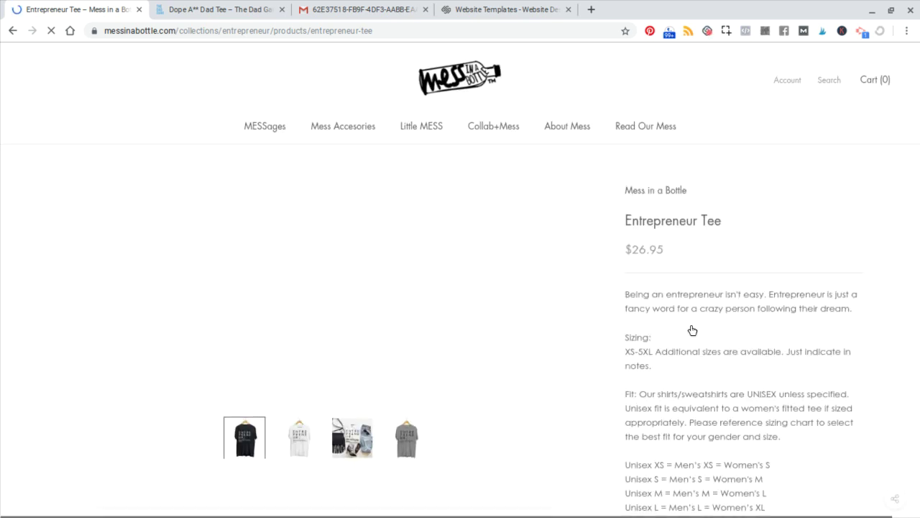
pyautogui.scroll(-5, 692, 330)
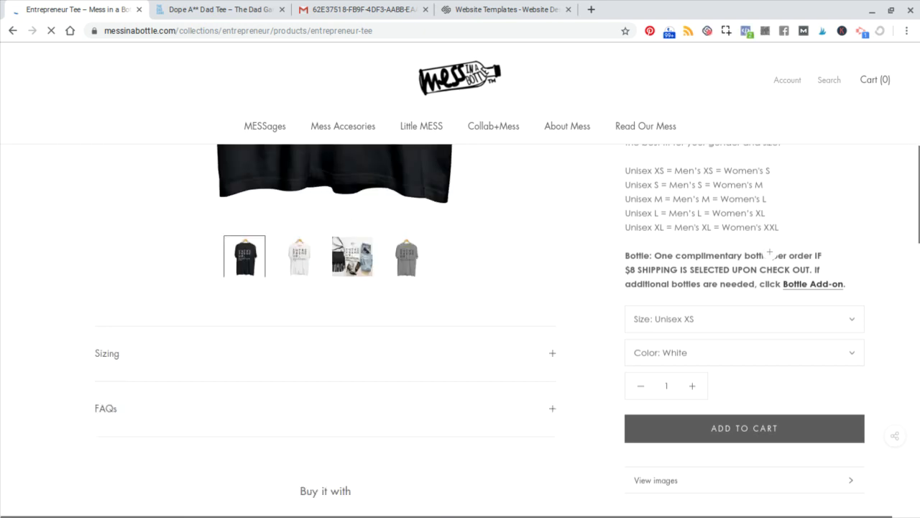
pyautogui.scroll(-15, 770, 253)
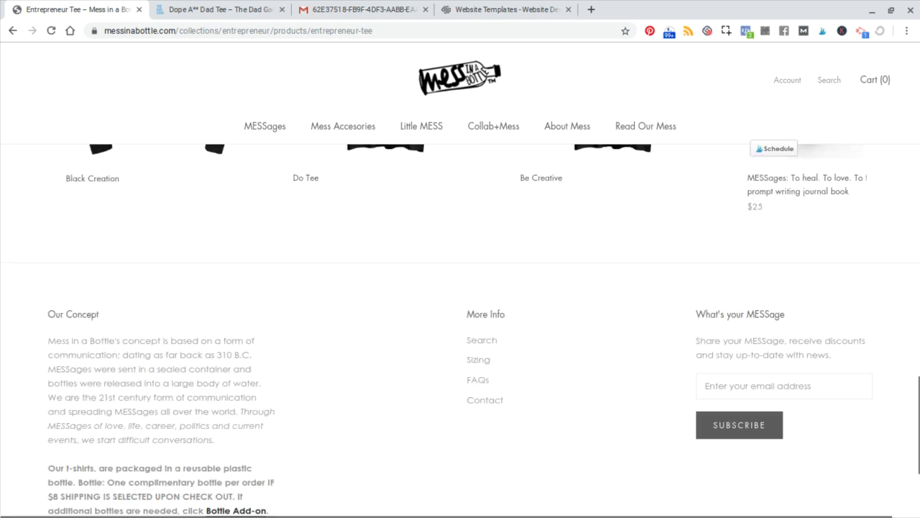
pyautogui.scroll(4, 460, 324)
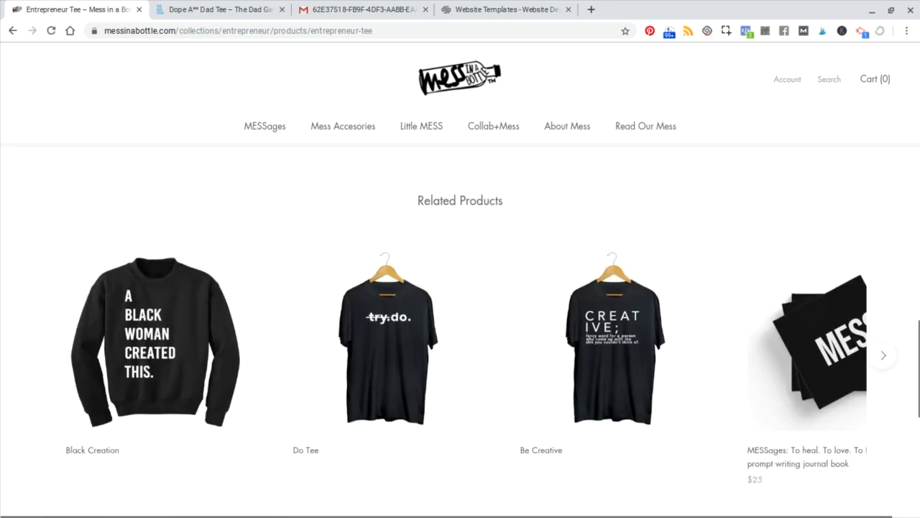
pyautogui.scroll(10, 460, 288)
# - Check the emailed SMART and BLESSED image, then go to the Squarespace Online Stores templates
pyautogui.click(348, 8)
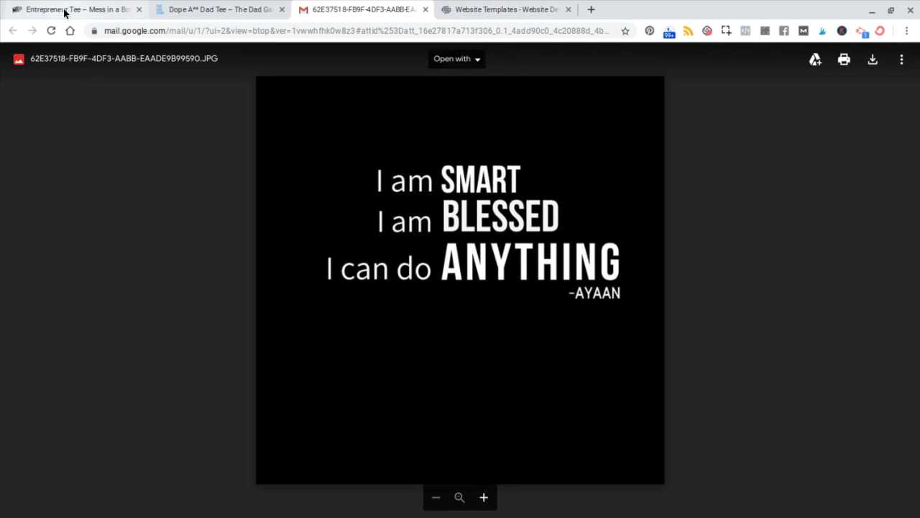
pyautogui.click(507, 9)
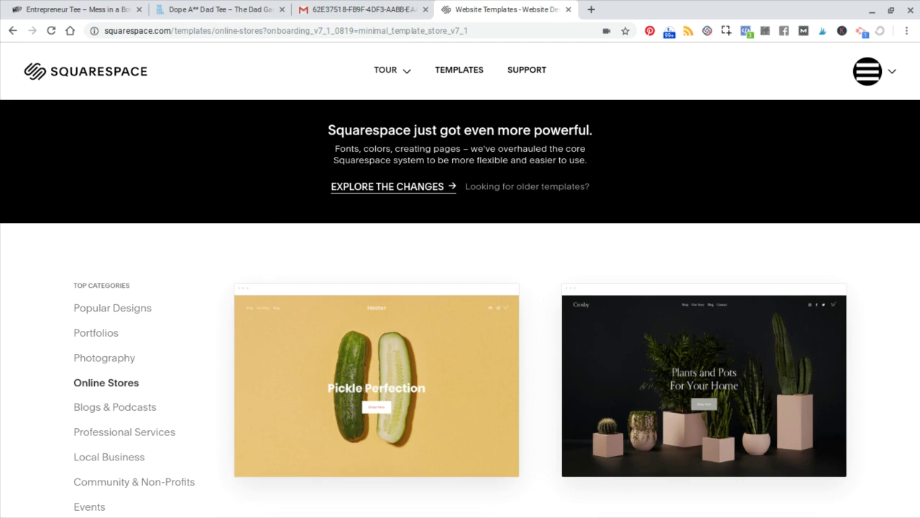
pyautogui.scroll(-3, 351, 277)
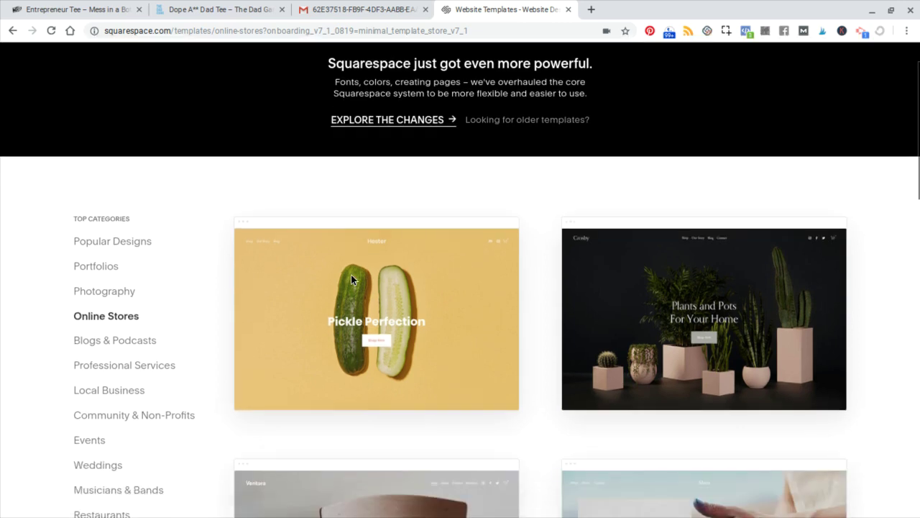
pyautogui.scroll(-5, 350, 279)
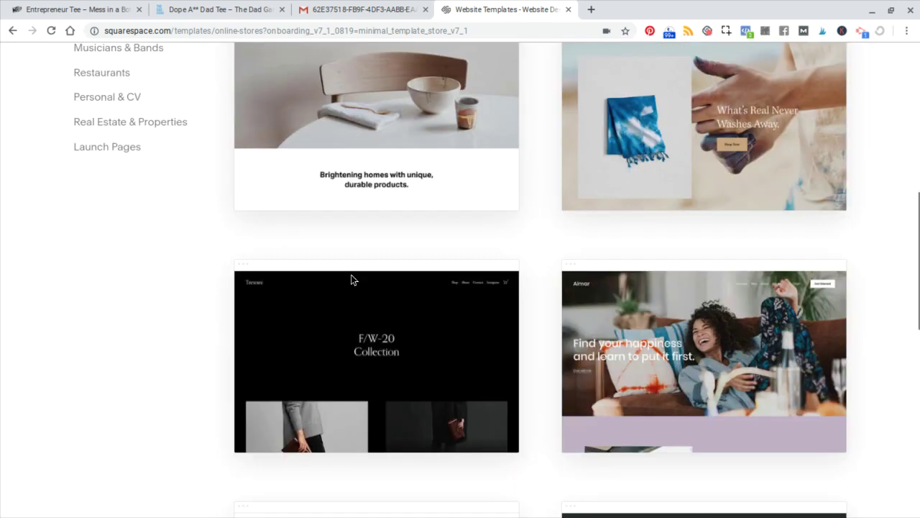
pyautogui.scroll(1, 351, 278)
pyautogui.scroll(5, 143, 302)
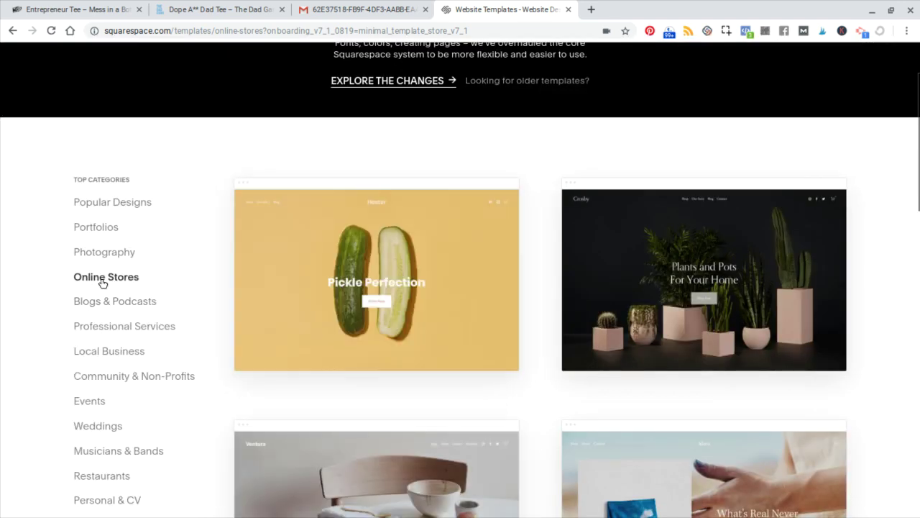
pyautogui.scroll(-3, 576, 260)
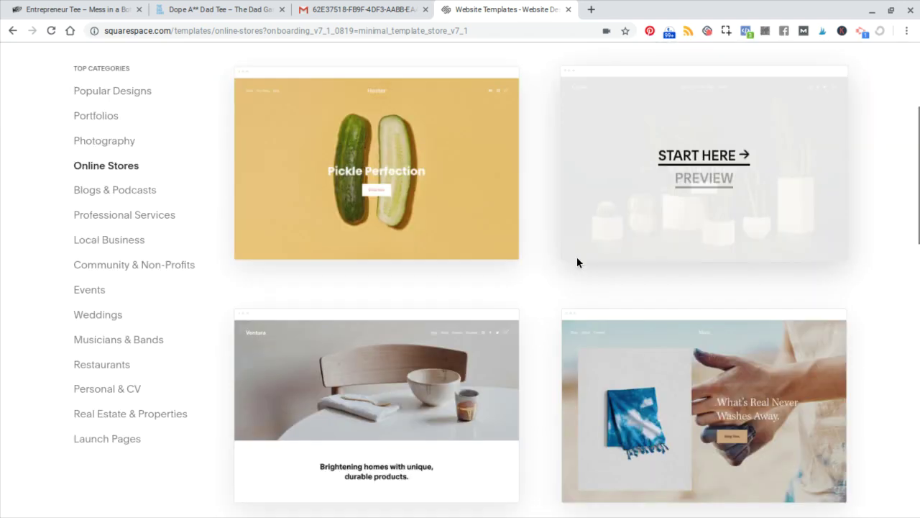
pyautogui.scroll(-5, 577, 258)
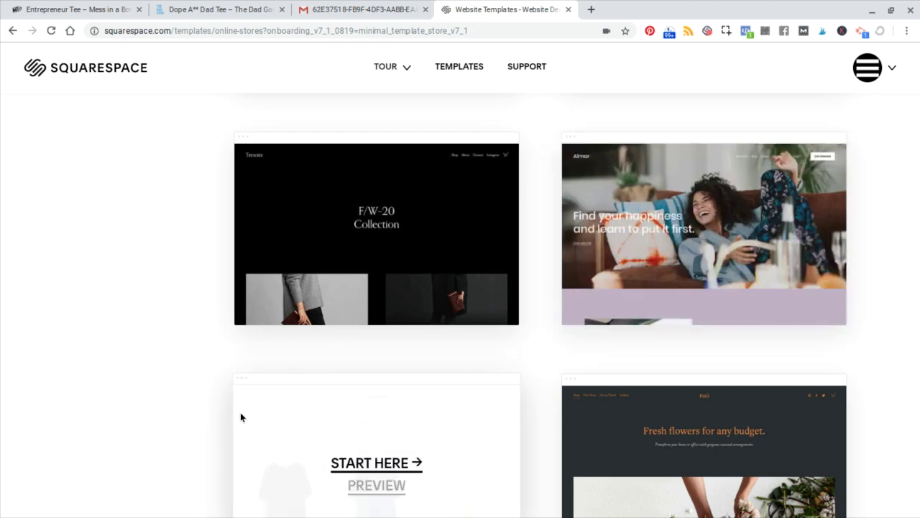
pyautogui.scroll(-3, 98, 403)
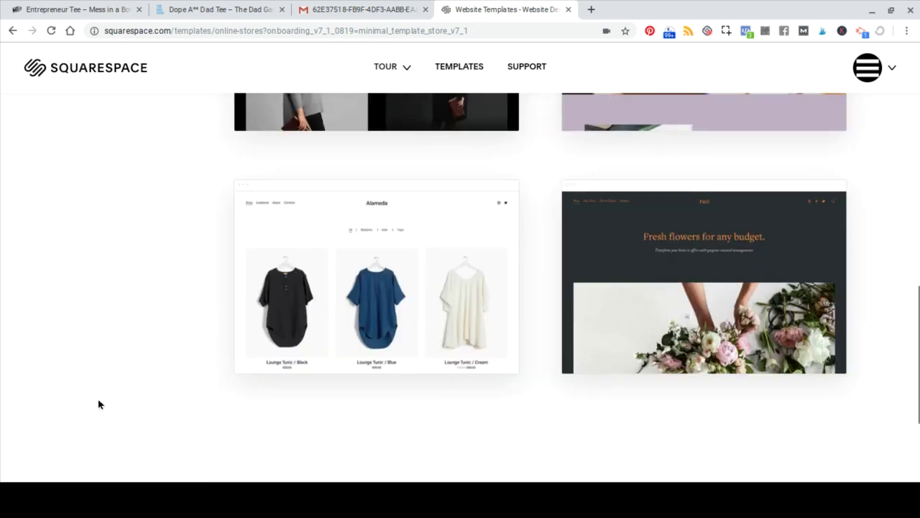
pyautogui.scroll(2, 98, 403)
pyautogui.scroll(4, 99, 403)
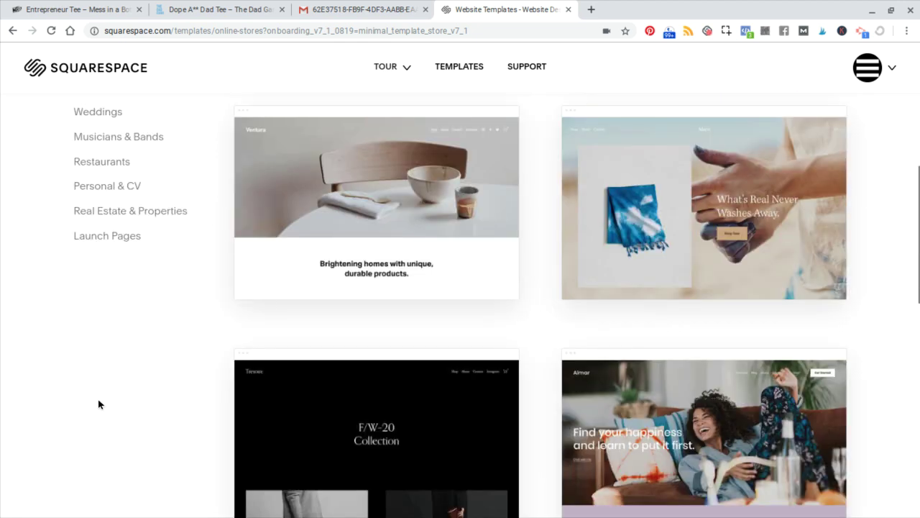
pyautogui.scroll(-6, 98, 403)
pyautogui.scroll(2, 99, 403)
pyautogui.scroll(10, 460, 288)
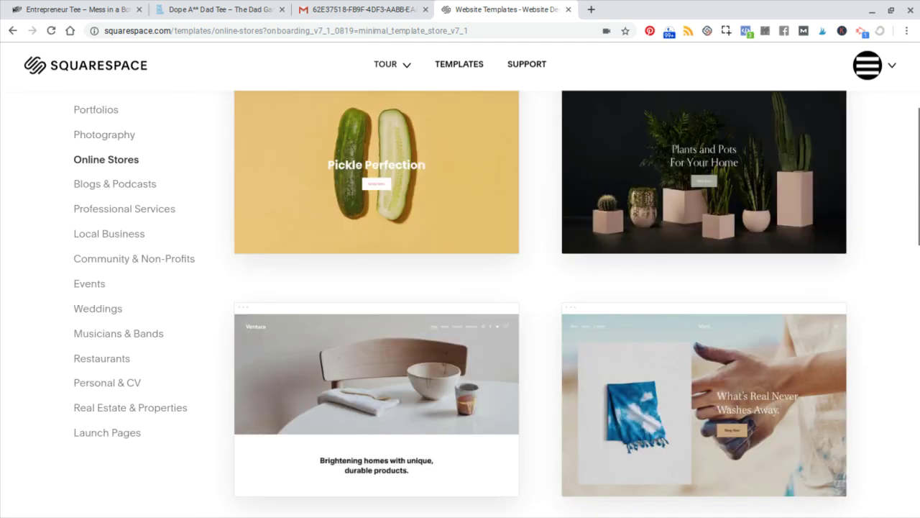
pyautogui.scroll(-1, 460, 288)
pyautogui.scroll(-2, 460, 287)
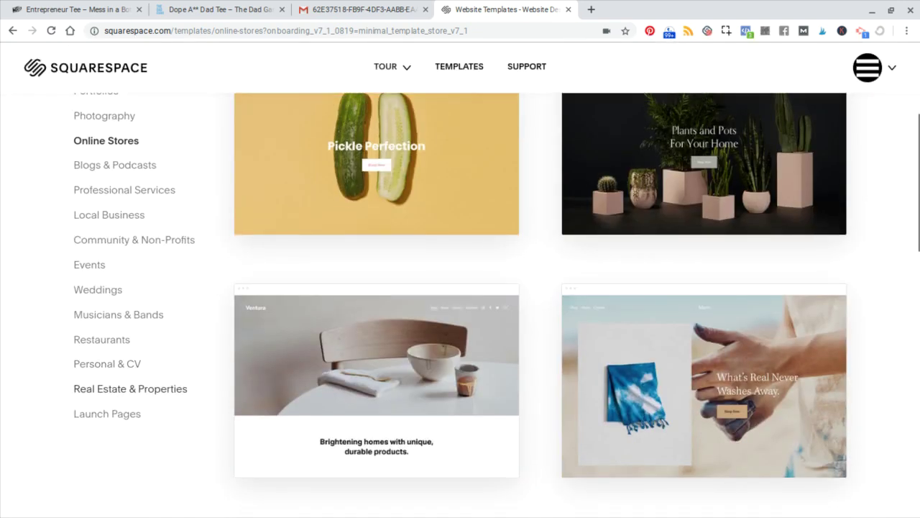
pyautogui.scroll(3, 460, 287)
pyautogui.scroll(-2, 404, 243)
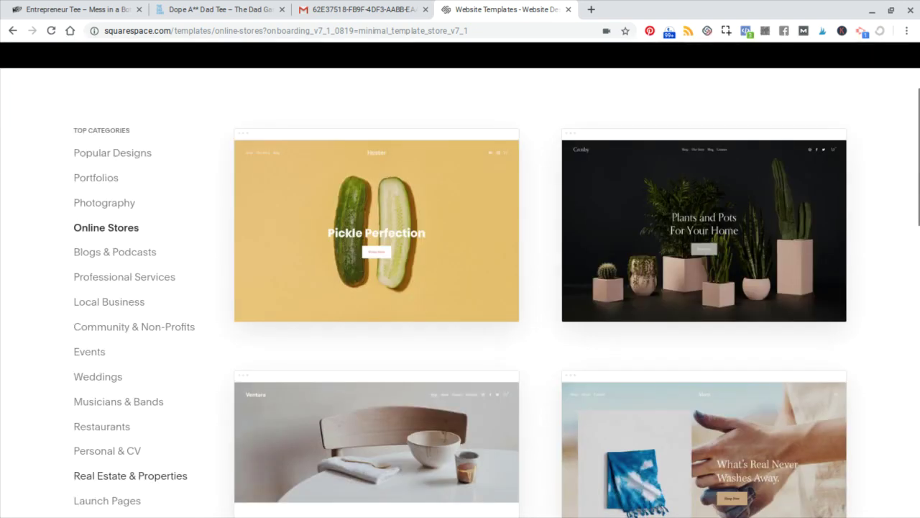
pyautogui.scroll(1, 486, 273)
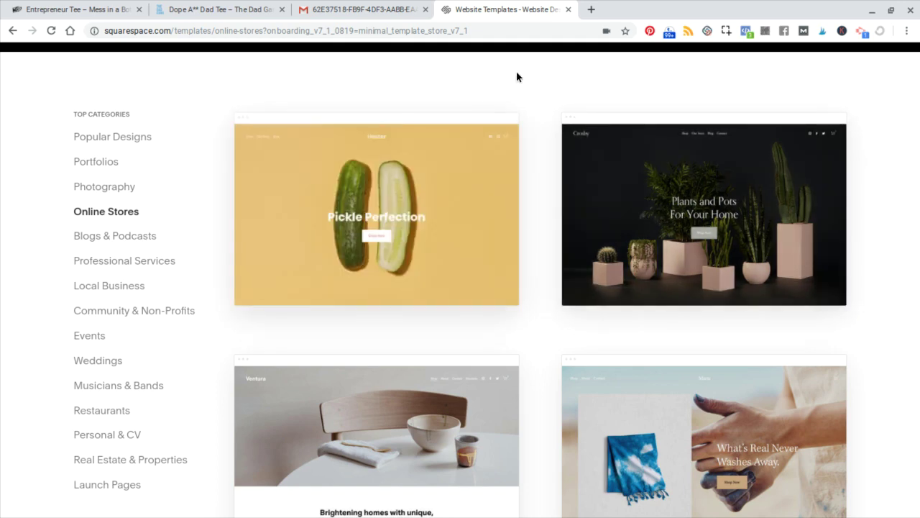
pyautogui.scroll(-6, 532, 87)
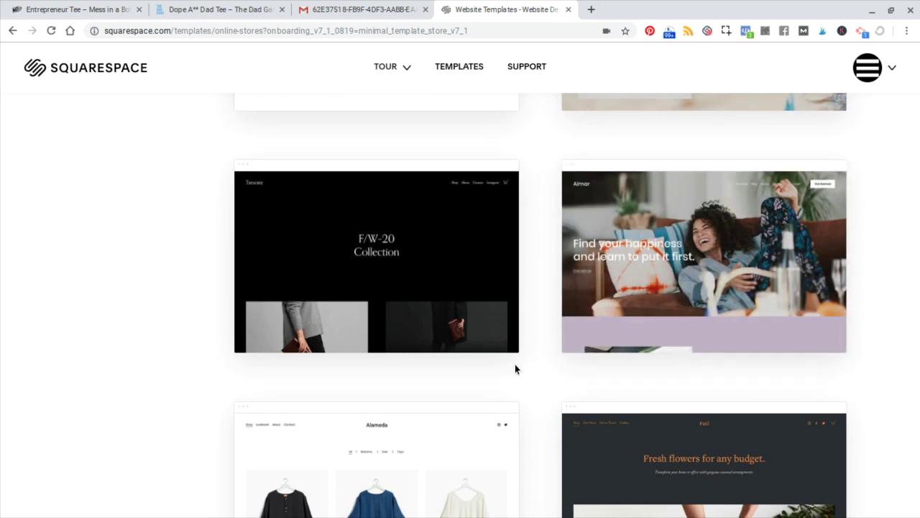
pyautogui.moveTo(666, 275)
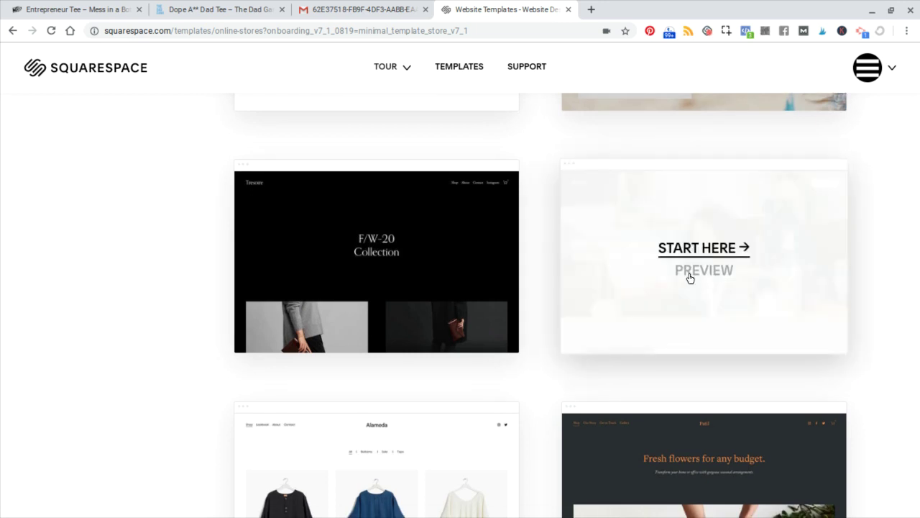
pyautogui.click(689, 277)
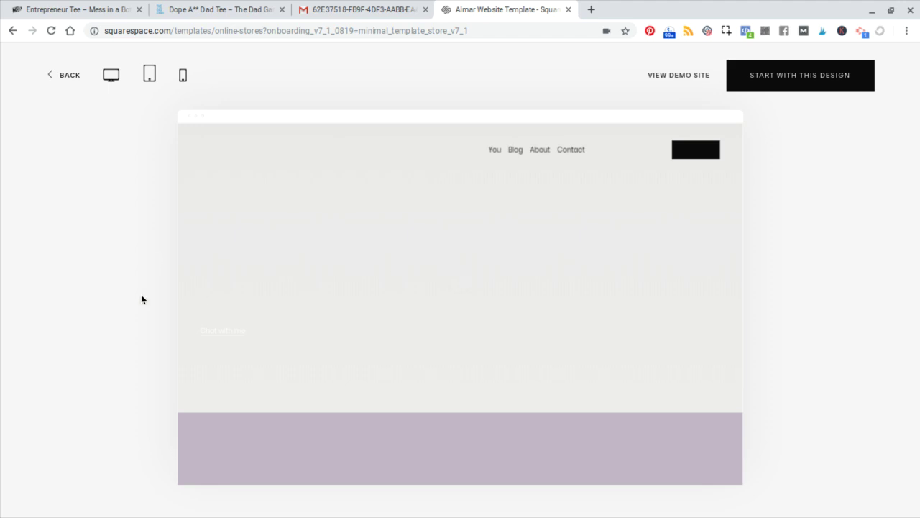
pyautogui.scroll(-1, 427, 283)
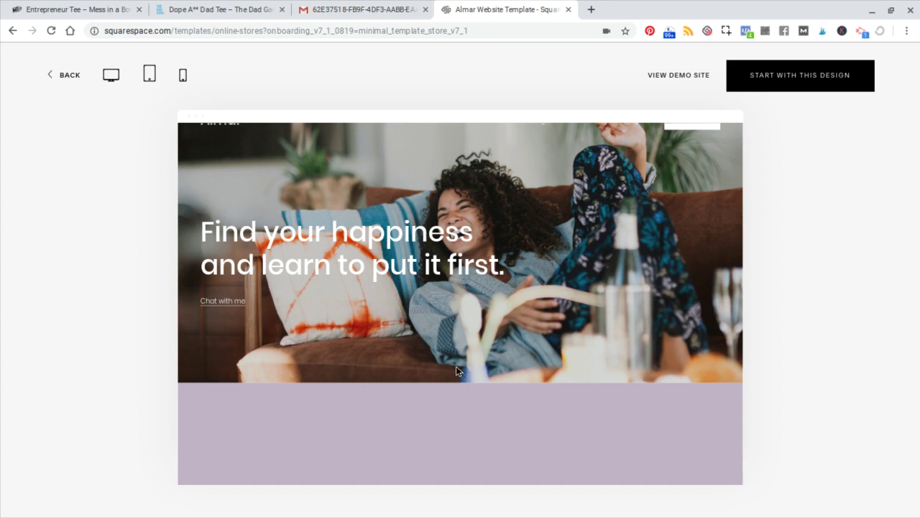
pyautogui.scroll(1, 404, 313)
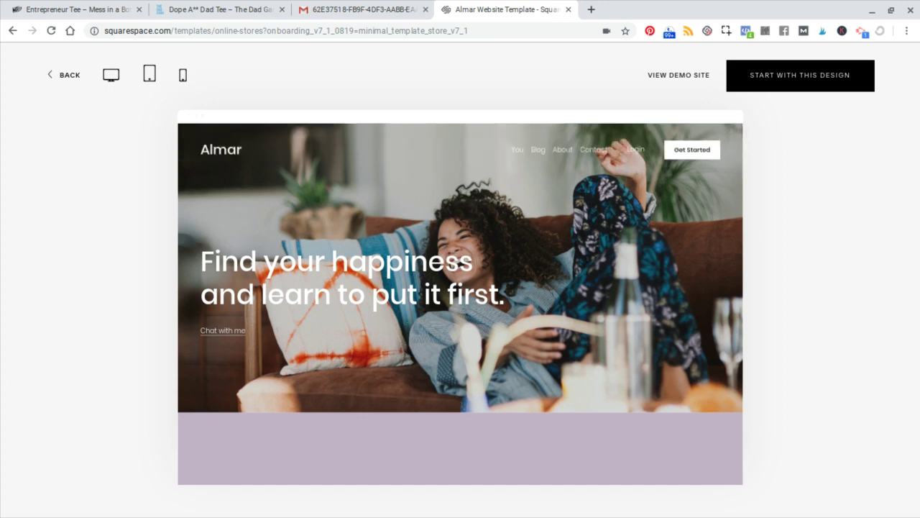
pyautogui.scroll(-6, 460, 302)
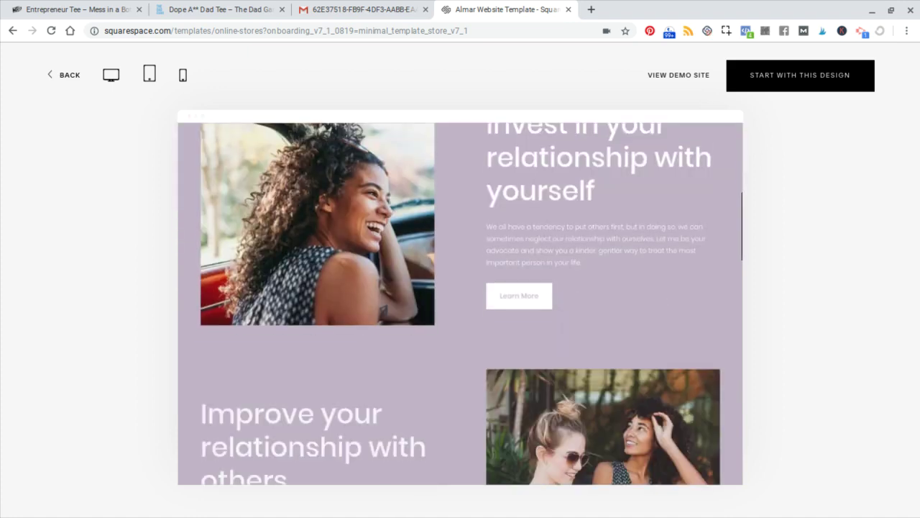
pyautogui.scroll(-5, 460, 302)
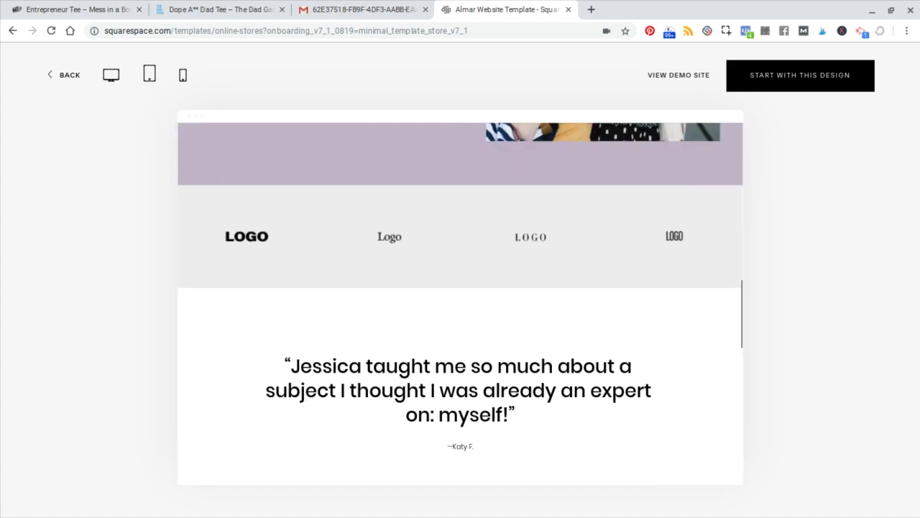
pyautogui.scroll(-1, 460, 302)
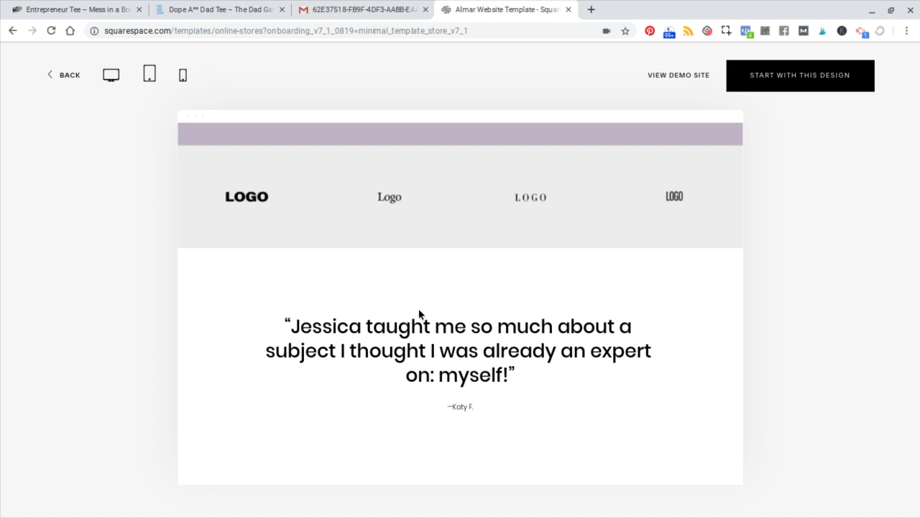
pyautogui.scroll(-2, 419, 312)
pyautogui.scroll(-3, 419, 311)
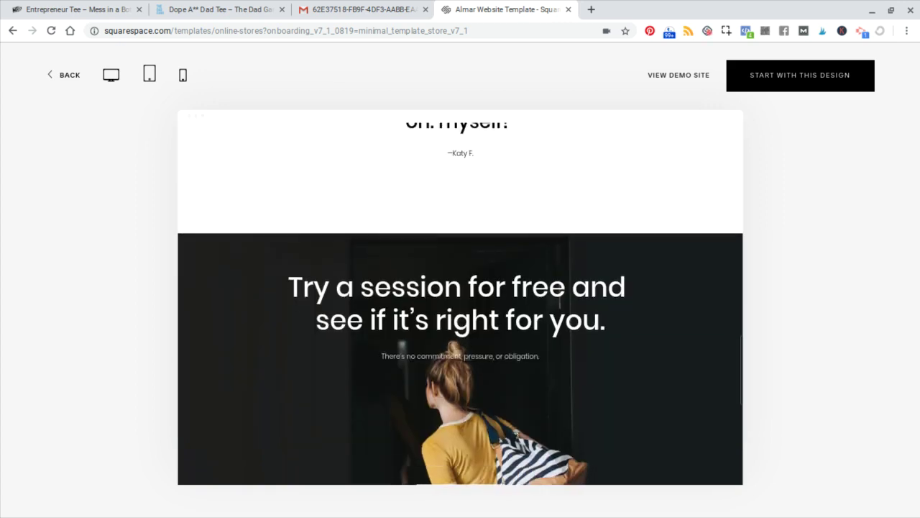
pyautogui.scroll(-6, 419, 311)
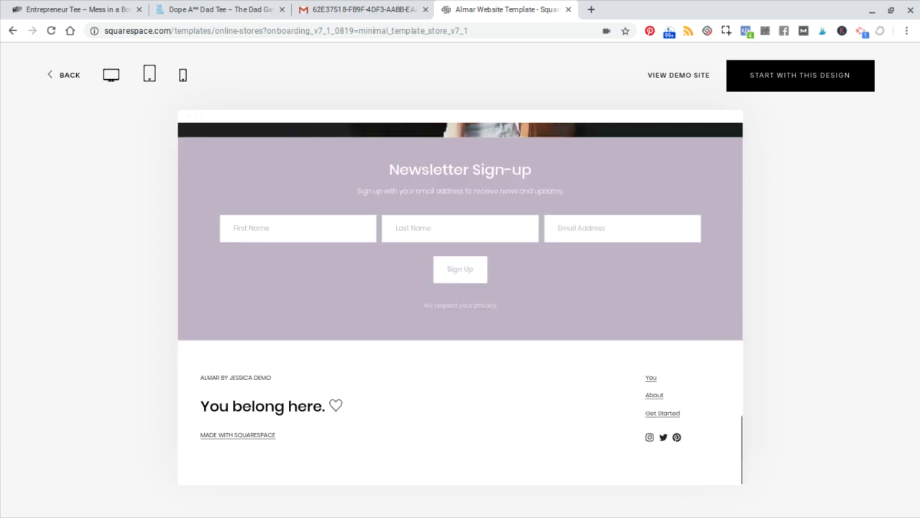
pyautogui.scroll(12, 460, 304)
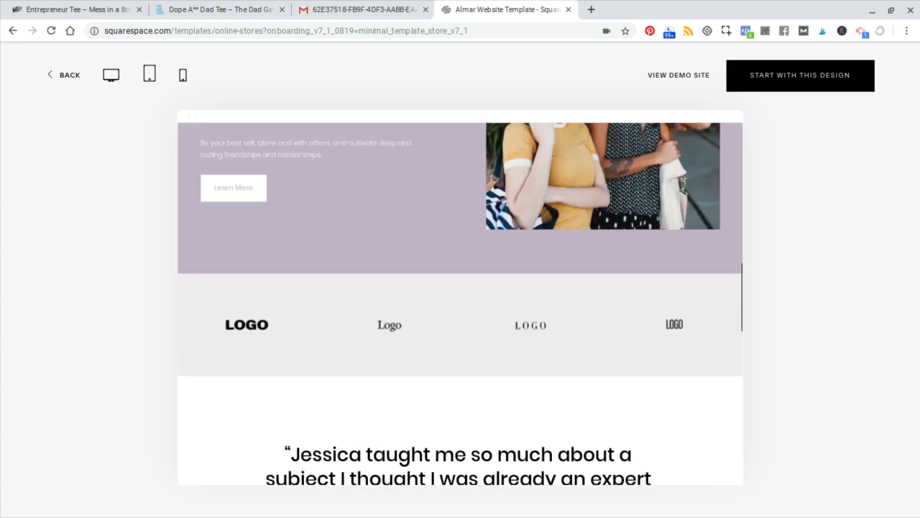
pyautogui.scroll(8, 460, 304)
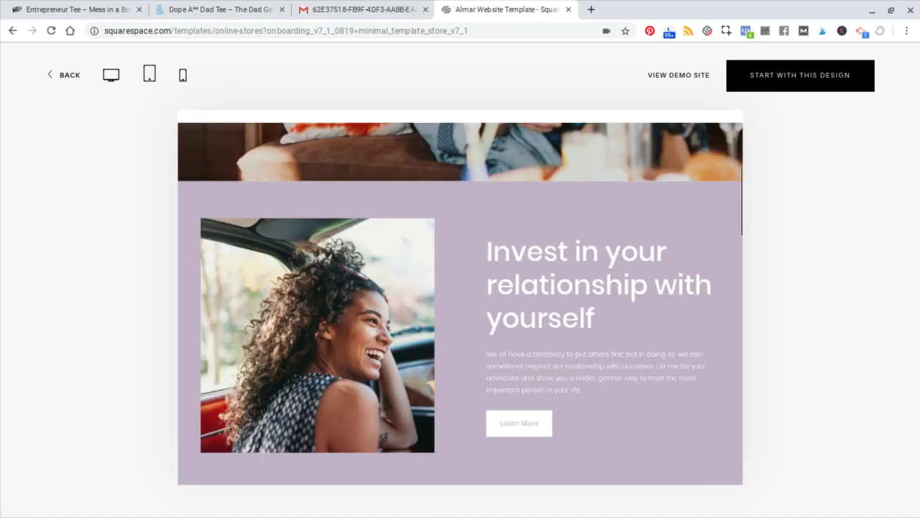
pyautogui.scroll(5, 460, 304)
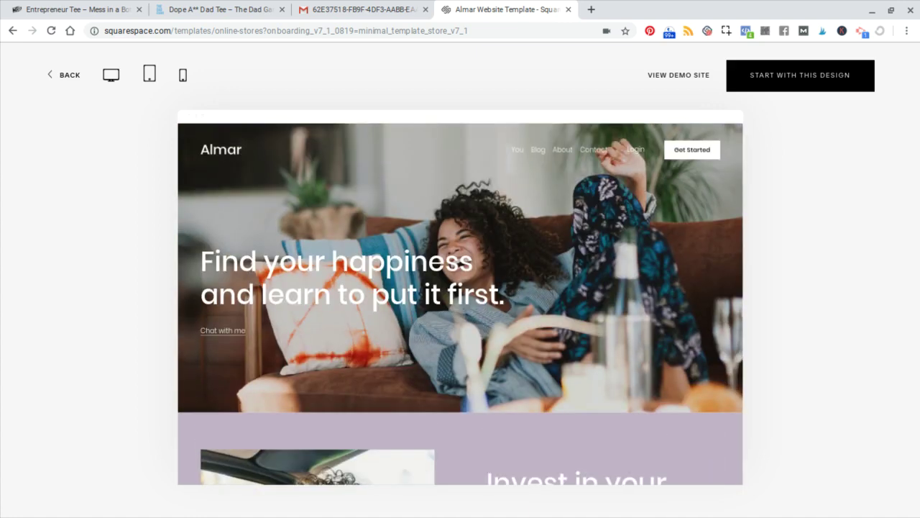
# - Leave the Almar preview and scroll through the Hester pickle store template preview
pyautogui.click(65, 79)
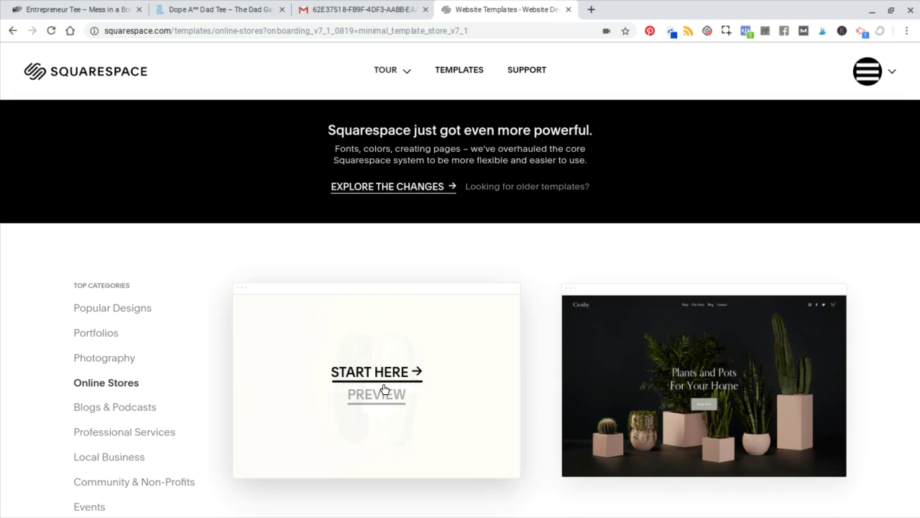
pyautogui.click(380, 396)
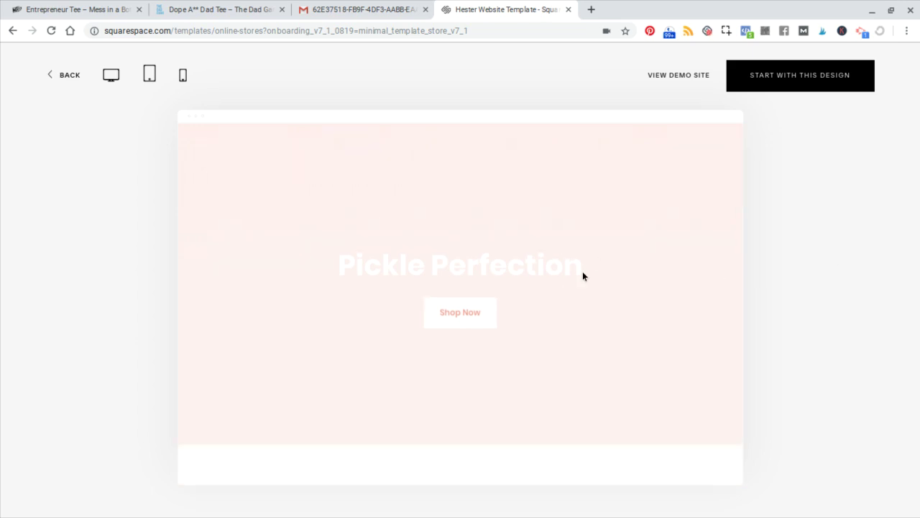
pyautogui.scroll(-1, 582, 275)
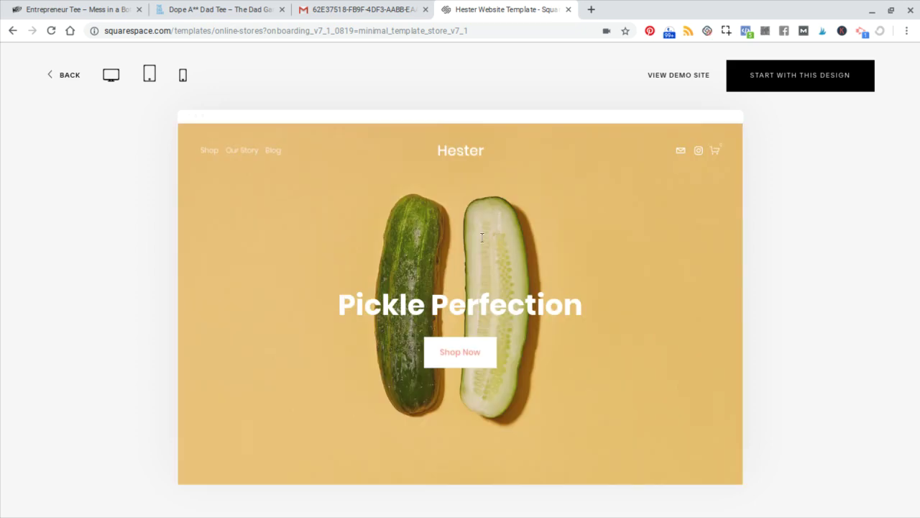
pyautogui.scroll(-6, 482, 237)
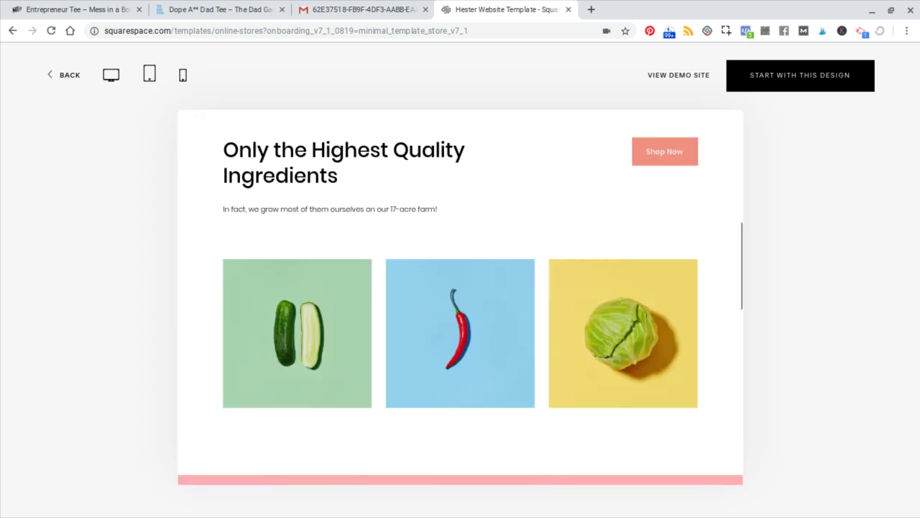
pyautogui.scroll(-2, 344, 244)
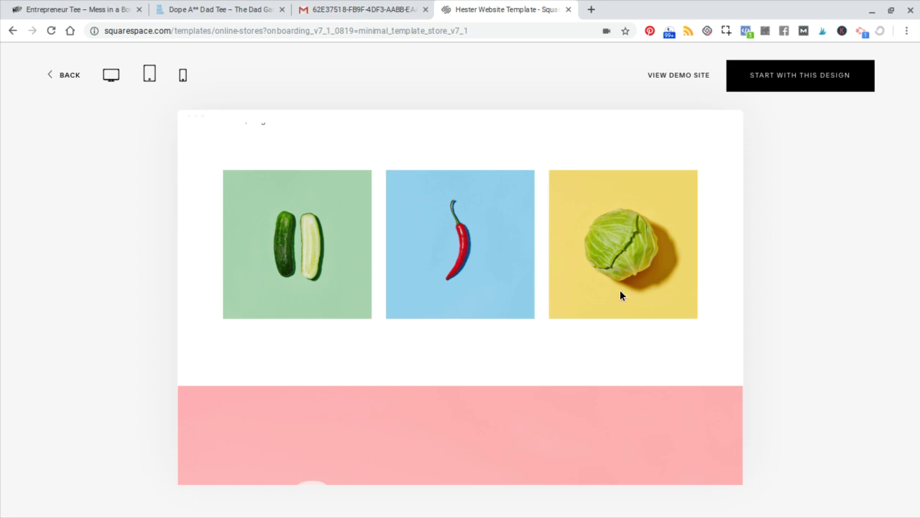
pyautogui.scroll(2, 620, 289)
pyautogui.scroll(-3, 619, 290)
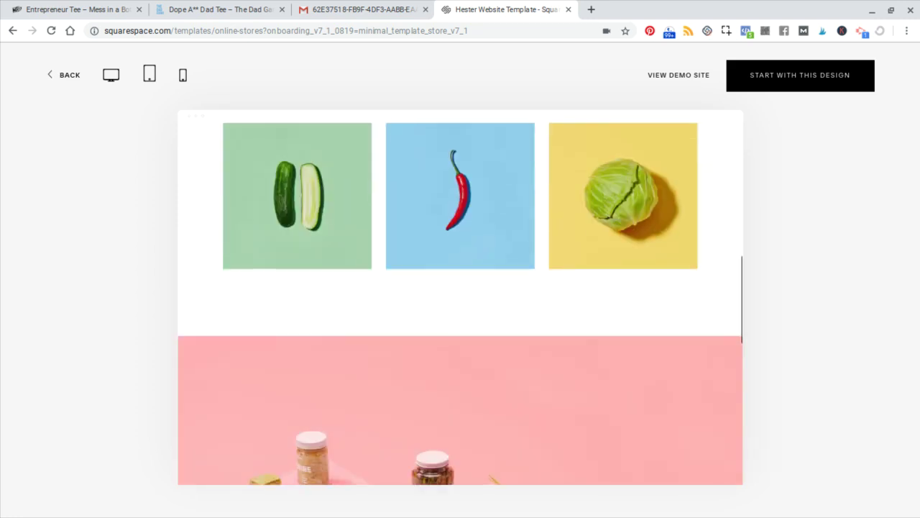
pyautogui.scroll(-6, 460, 302)
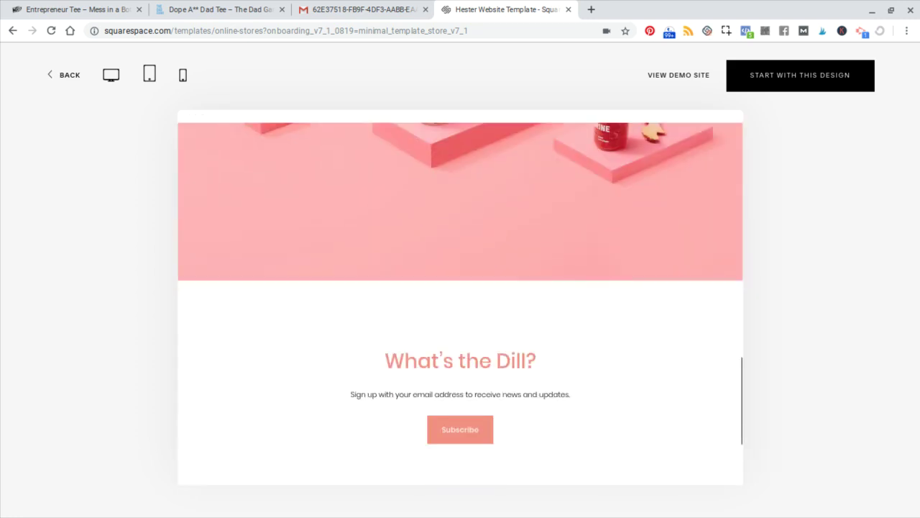
pyautogui.scroll(3, 494, 301)
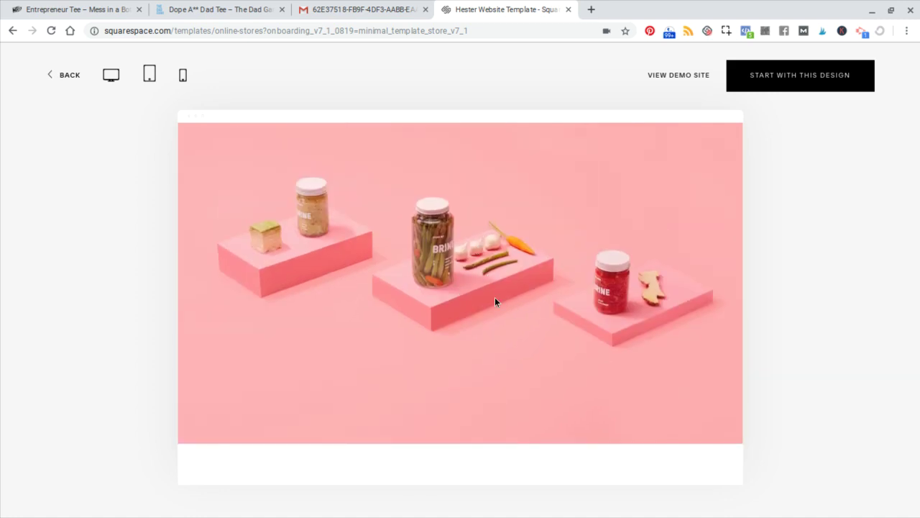
pyautogui.scroll(-4, 509, 278)
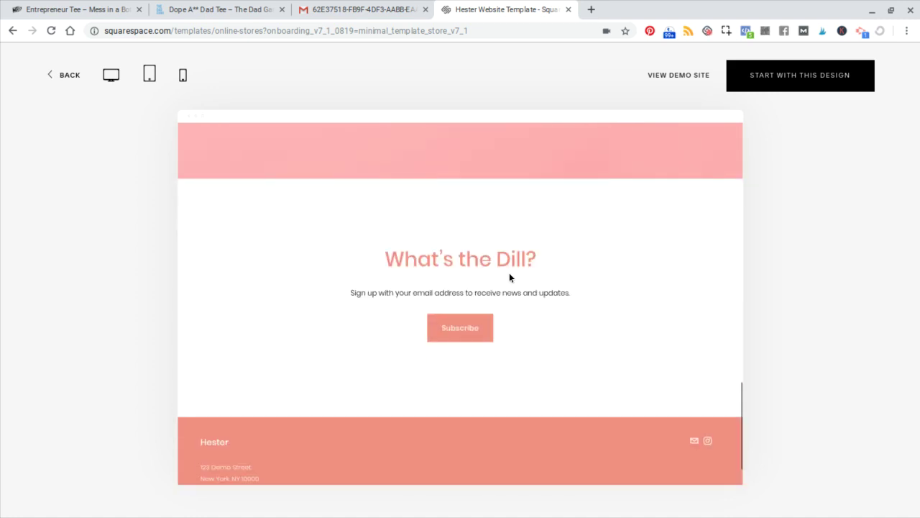
pyautogui.scroll(-1, 406, 238)
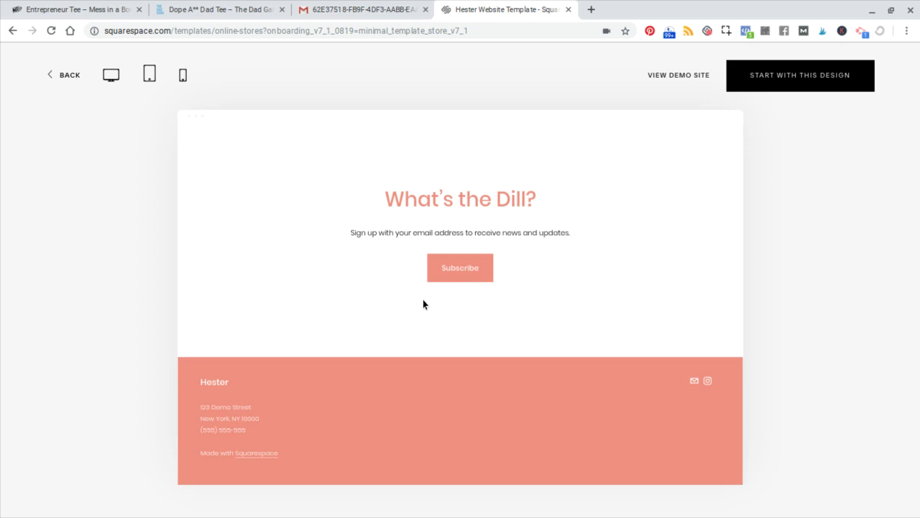
pyautogui.scroll(2, 423, 304)
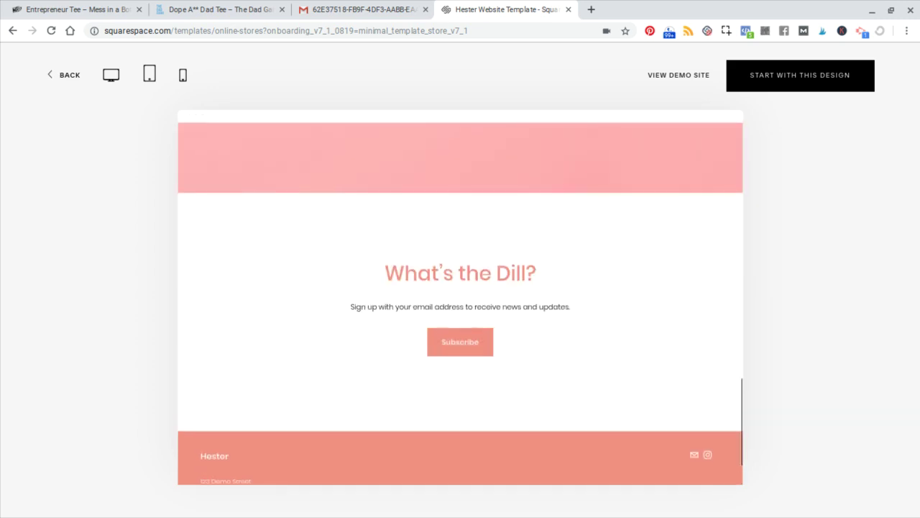
pyautogui.scroll(-2, 460, 296)
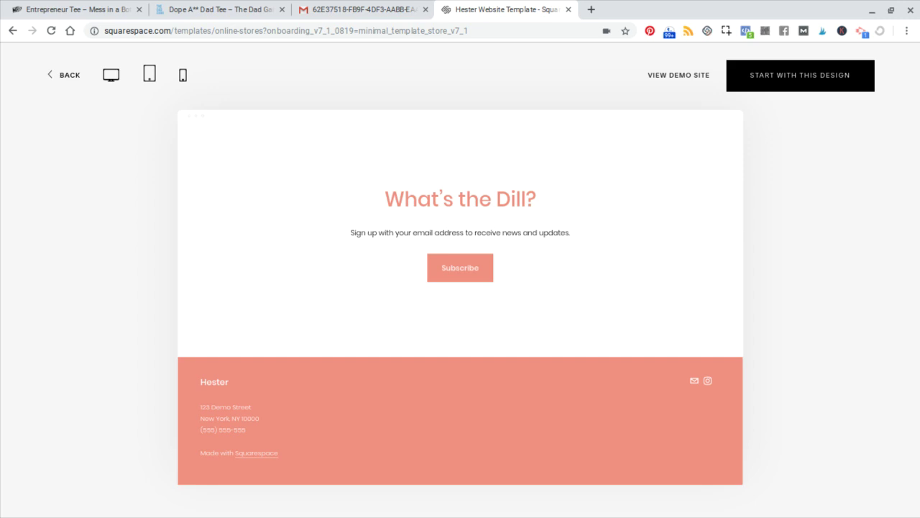
pyautogui.scroll(20, 460, 304)
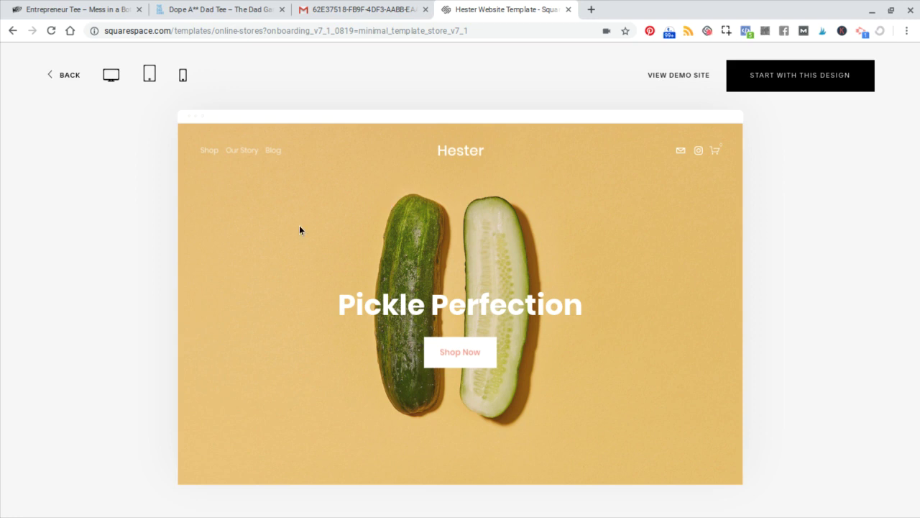
pyautogui.scroll(-2, 300, 230)
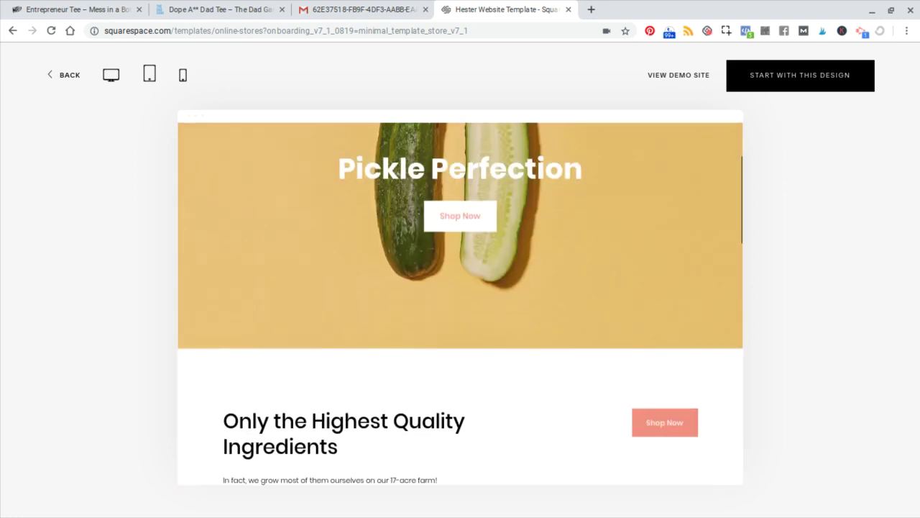
pyautogui.scroll(-2, 300, 229)
pyautogui.scroll(-1, 300, 230)
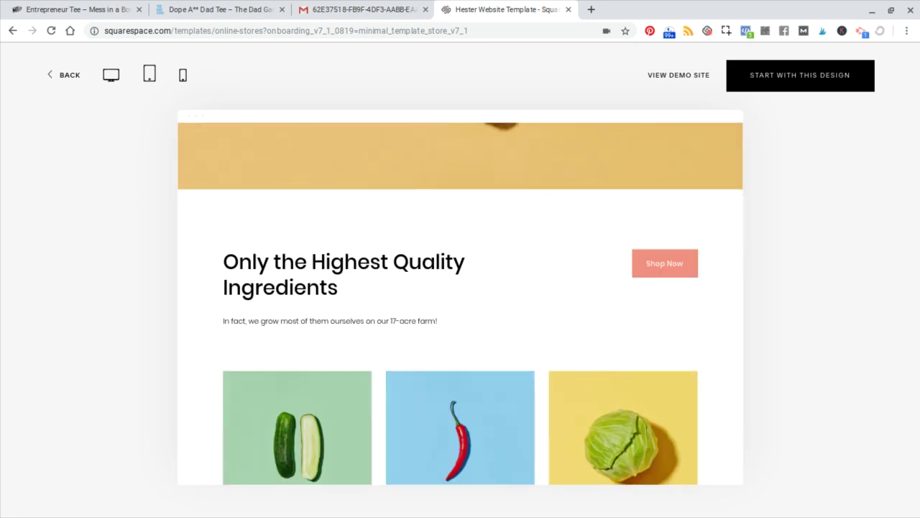
pyautogui.scroll(-2, 460, 297)
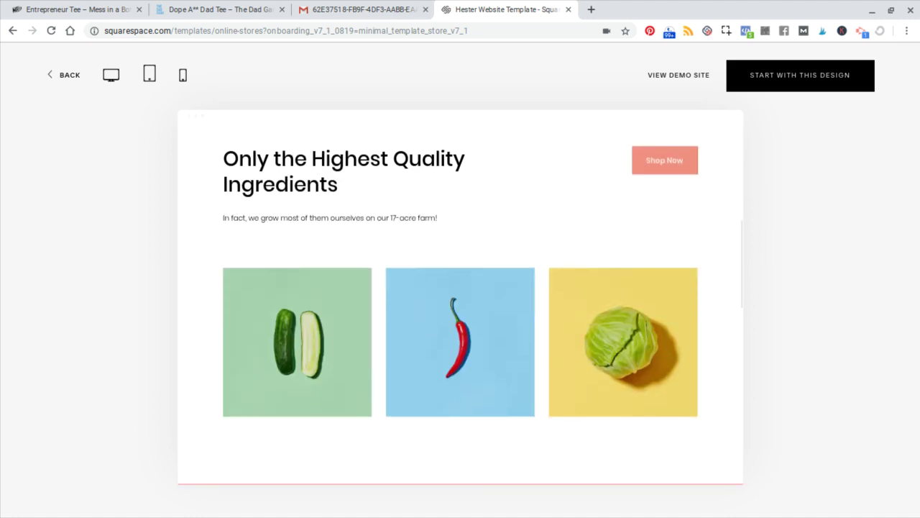
pyautogui.scroll(-2, 460, 297)
pyautogui.scroll(10, 460, 297)
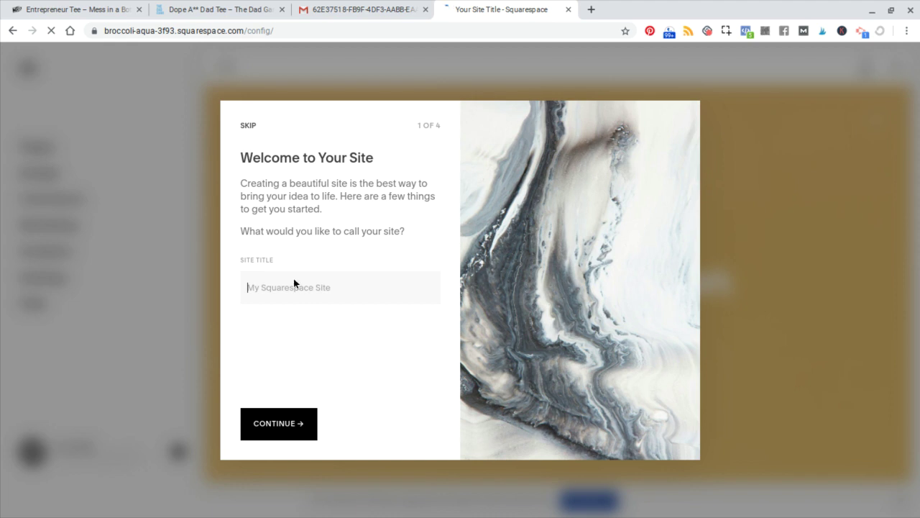
# - Enter the site title 'Smart, Blessed, Anything', correcting the typo in 'Anything'
pyautogui.write('Smart')
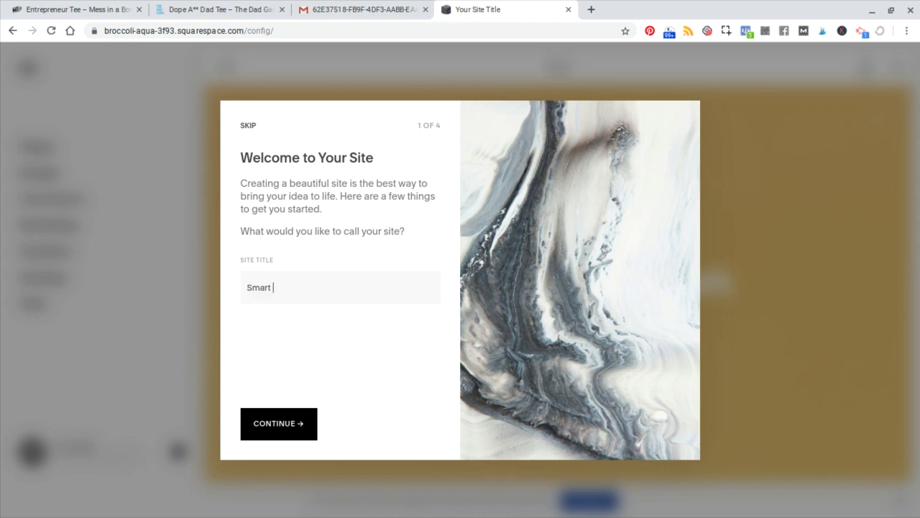
pyautogui.press('BackSpace')
pyautogui.write(',')
pyautogui.click(354, 7)
pyautogui.write(', Anythng')
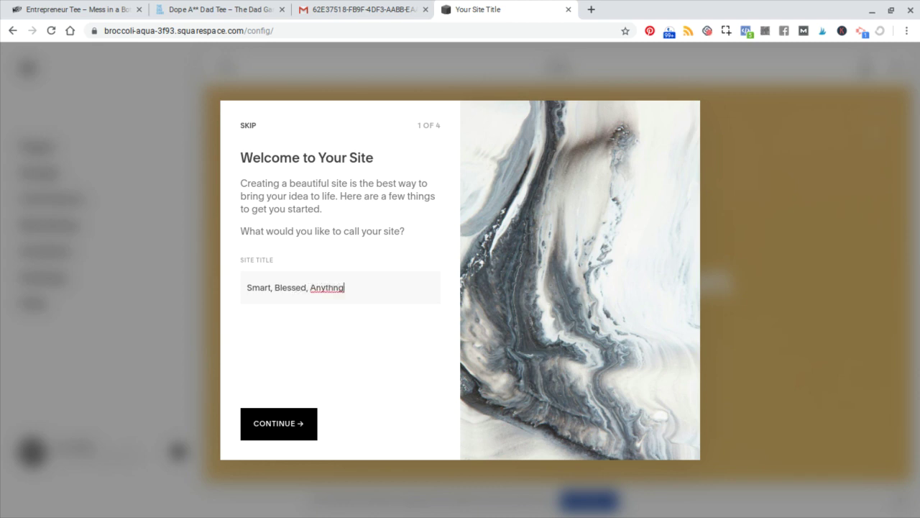
pyautogui.click(333, 288)
pyautogui.write('i')
# - Submit the title and go through the remaining welcome tour steps to the Home page editor
pyautogui.click(278, 424)
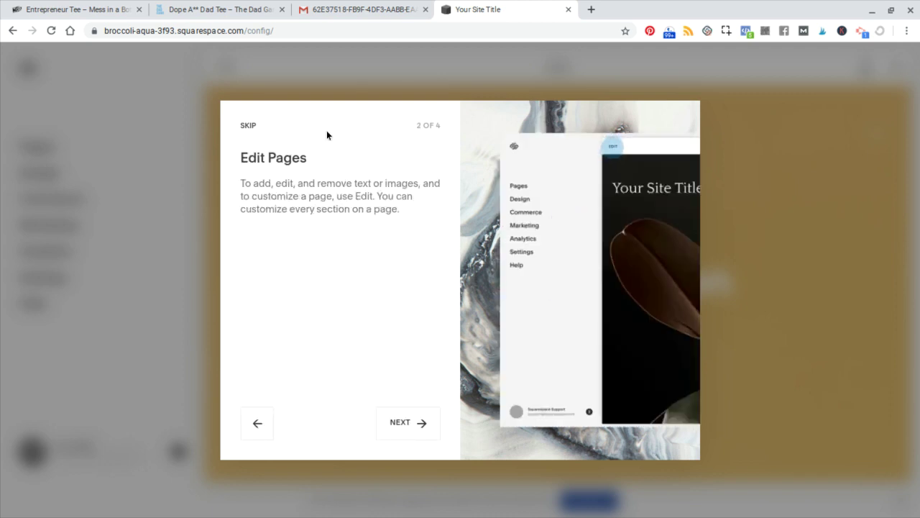
pyautogui.click(404, 423)
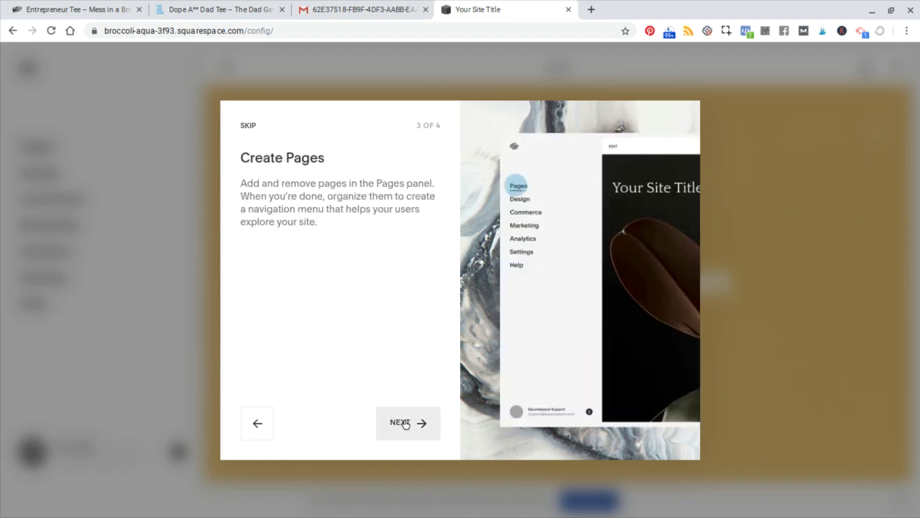
pyautogui.click(404, 423)
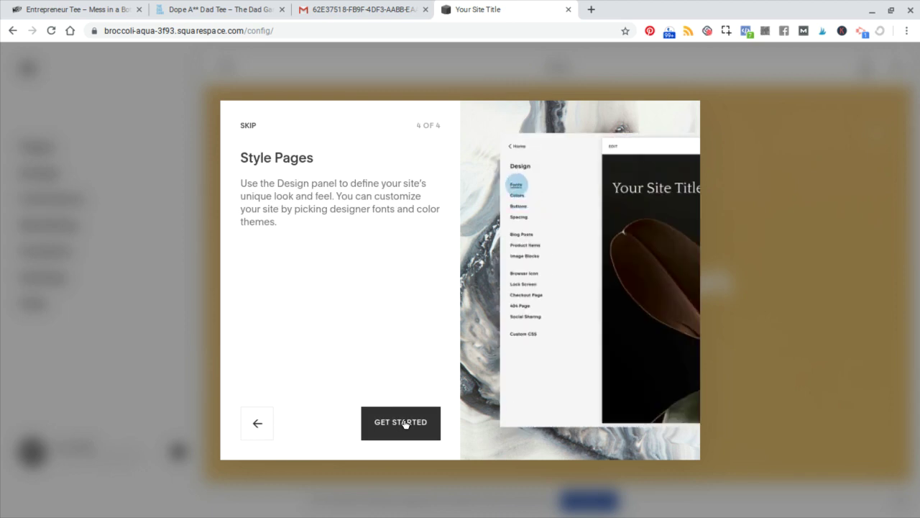
pyautogui.click(405, 423)
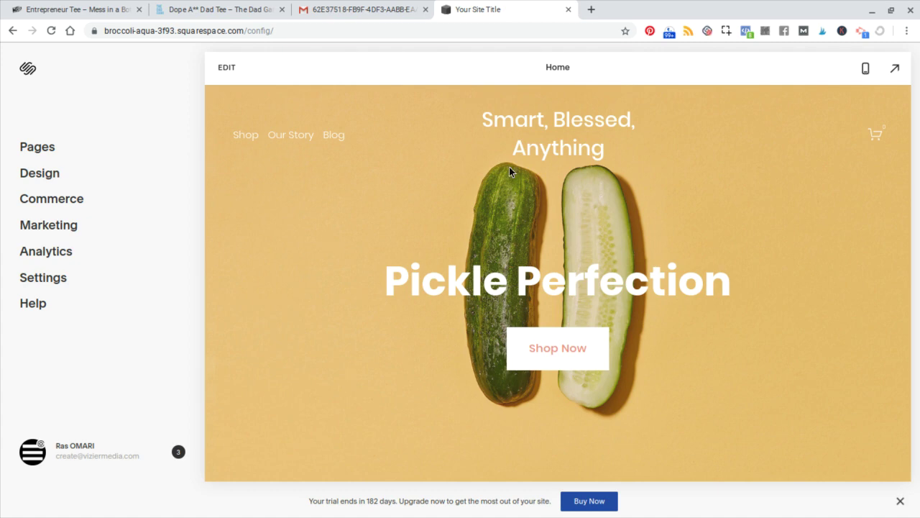
# - Look over the homepage preview, then bring up the Design panel's style options
pyautogui.scroll(-3, 311, 274)
pyautogui.scroll(-8, 311, 274)
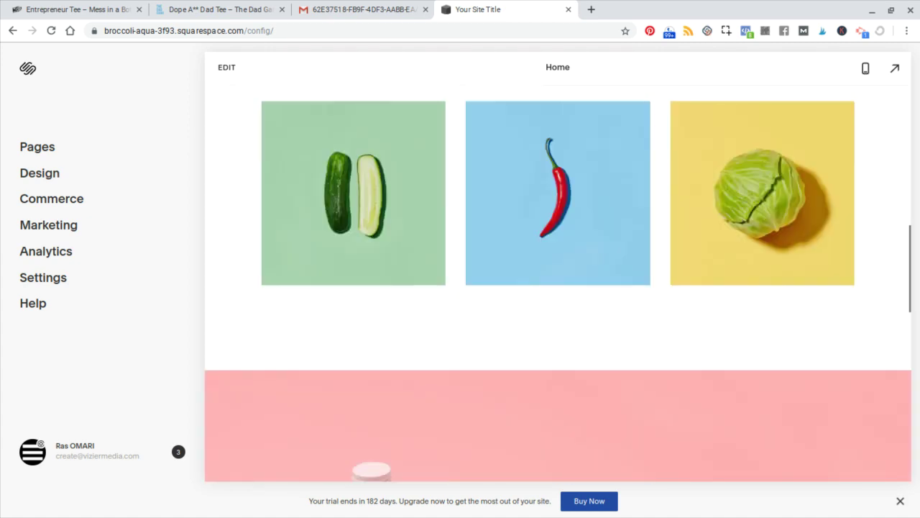
pyautogui.scroll(-10, 311, 274)
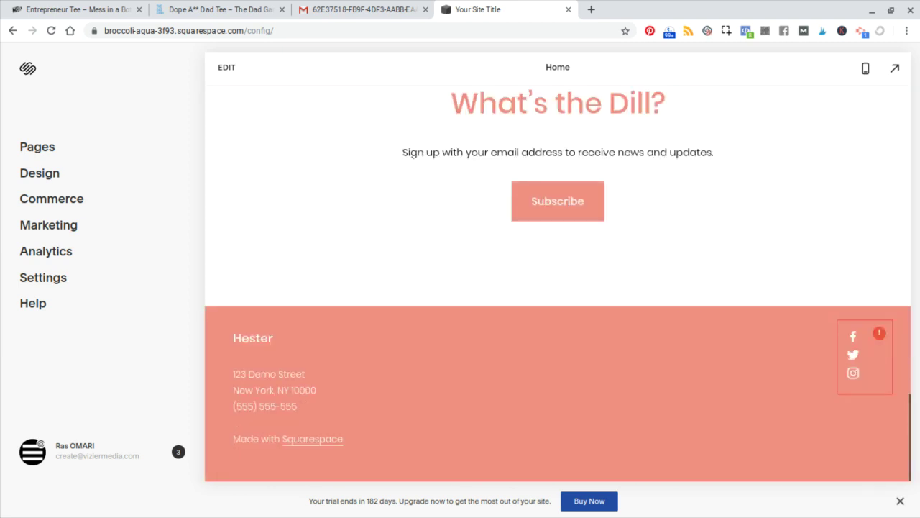
pyautogui.scroll(15, 558, 283)
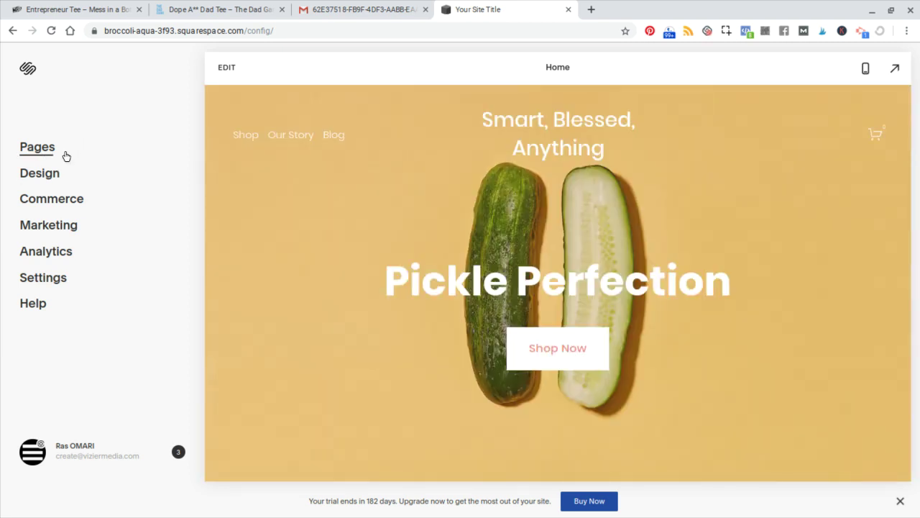
pyautogui.click(42, 174)
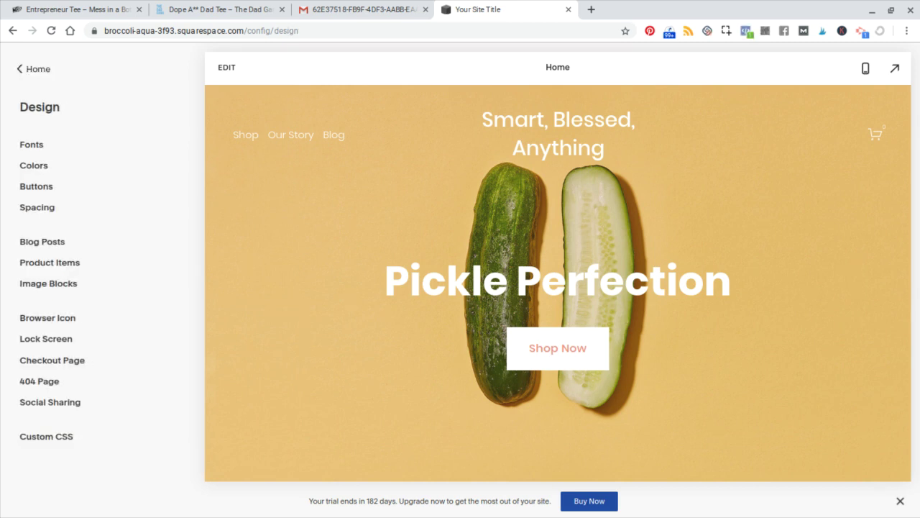
# - Open Colors and review the salmon, cream and navy palette and its theme options
pyautogui.click(36, 166)
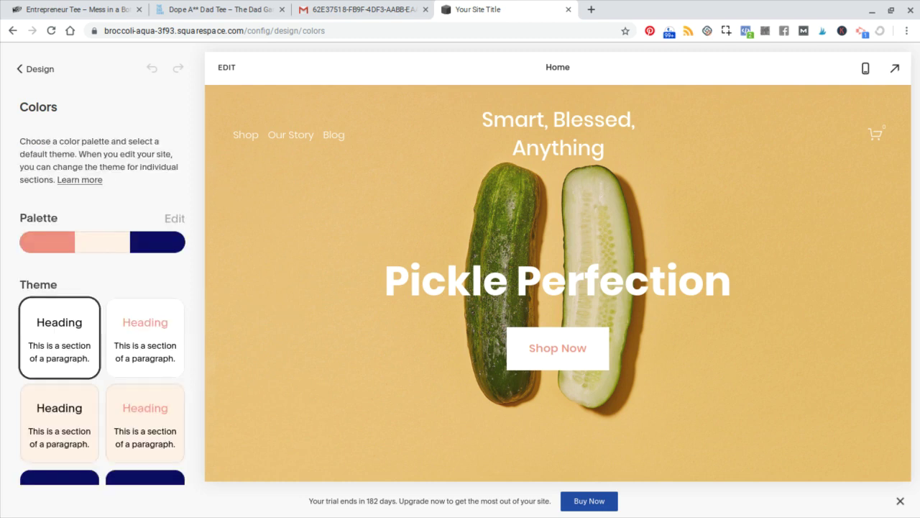
pyautogui.scroll(-5, 558, 283)
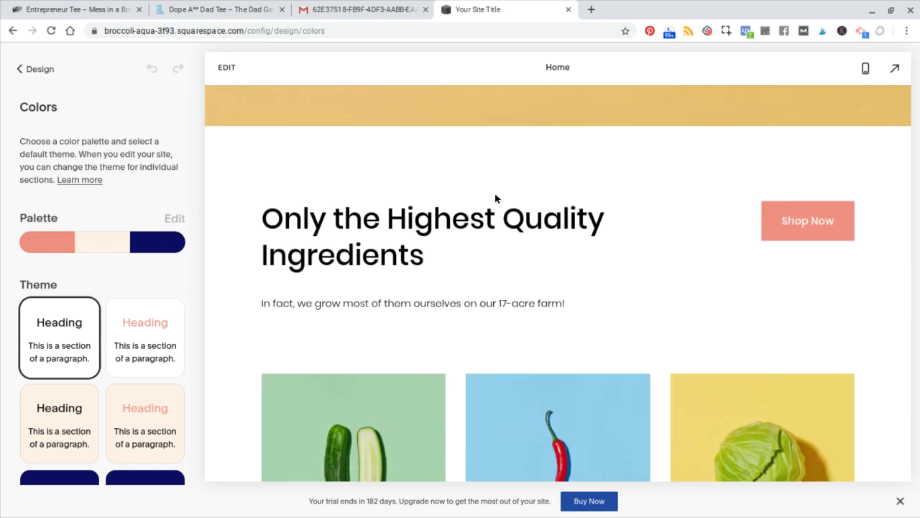
pyautogui.scroll(-5, 476, 240)
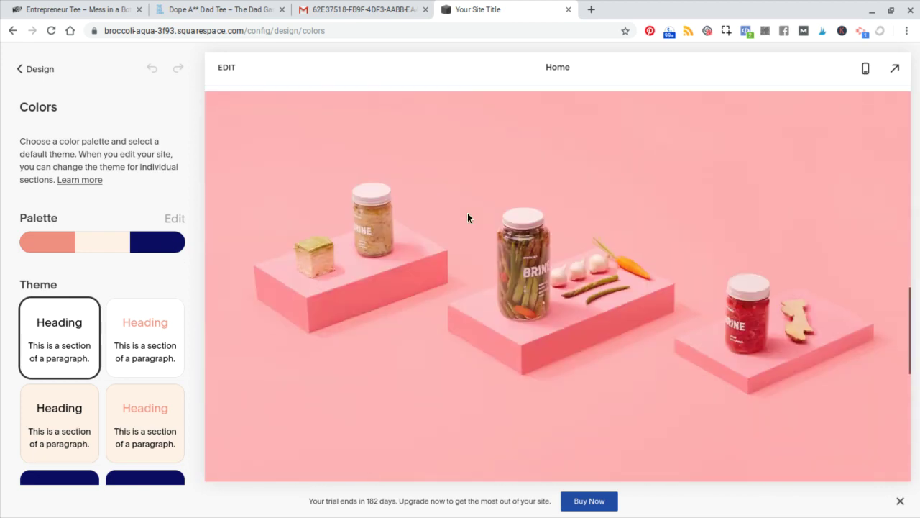
pyautogui.scroll(-5, 467, 218)
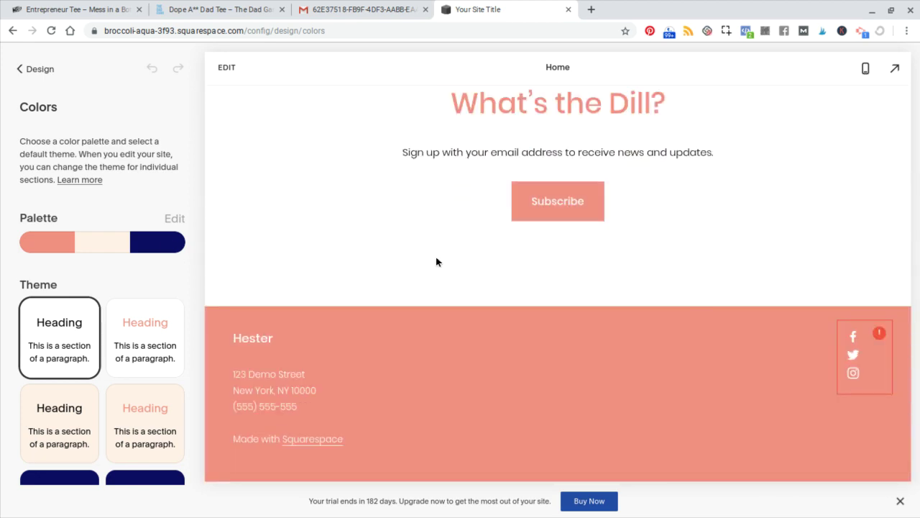
pyautogui.scroll(-3, 79, 283)
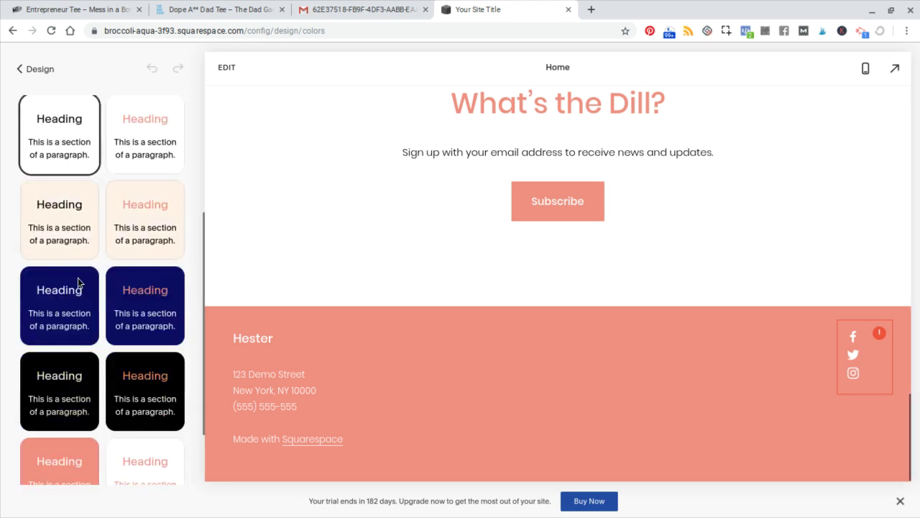
pyautogui.scroll(-2, 79, 284)
pyautogui.scroll(6, 80, 288)
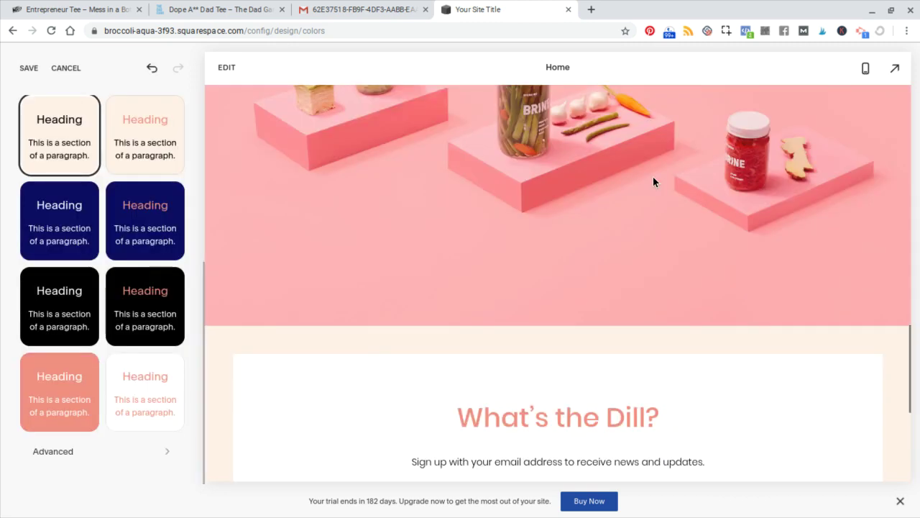
pyautogui.scroll(10, 652, 181)
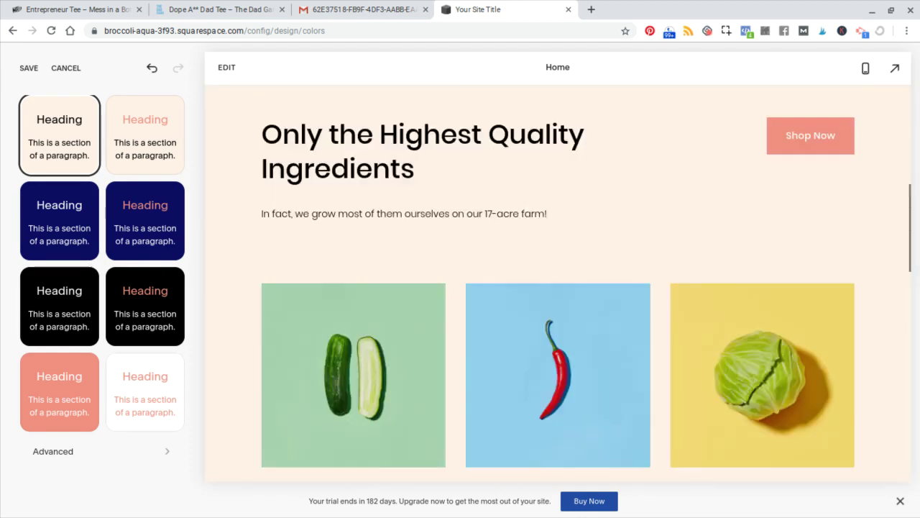
pyautogui.scroll(4, 136, 245)
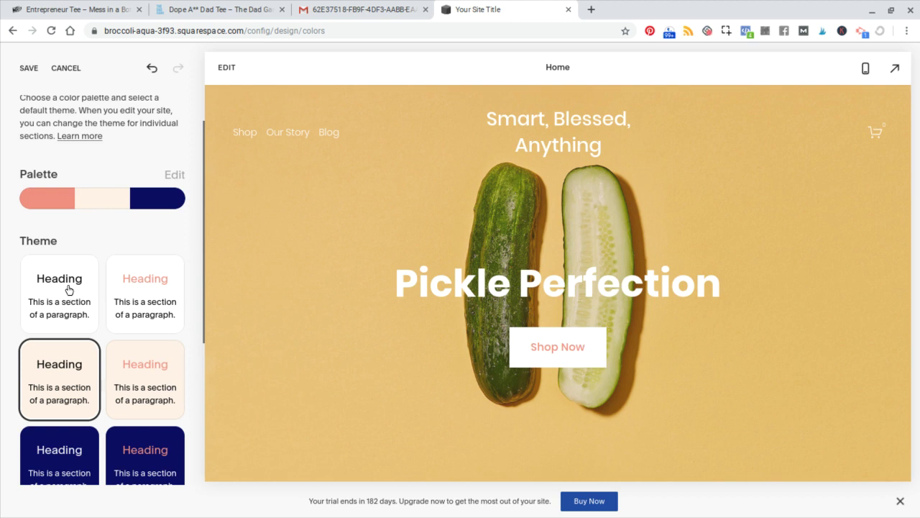
# - Edit the site palette and switch its source to Custom Colors
pyautogui.click(175, 174)
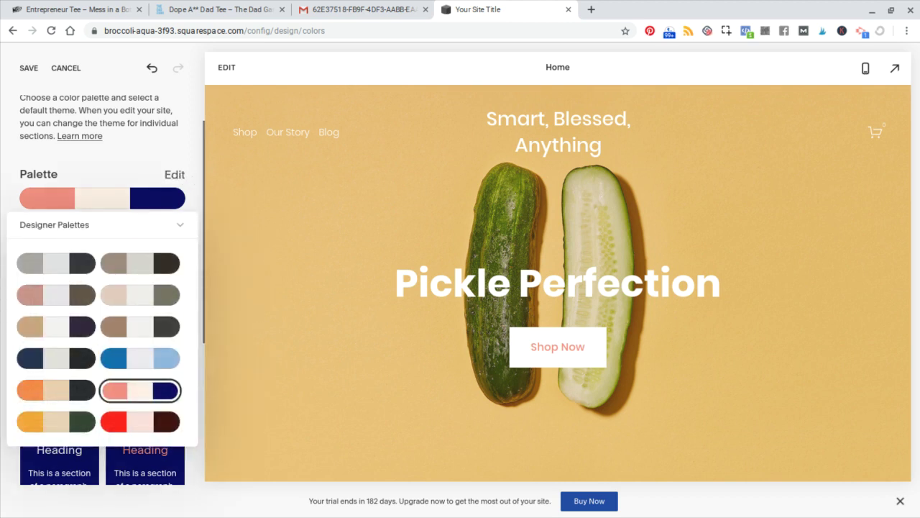
pyautogui.click(180, 228)
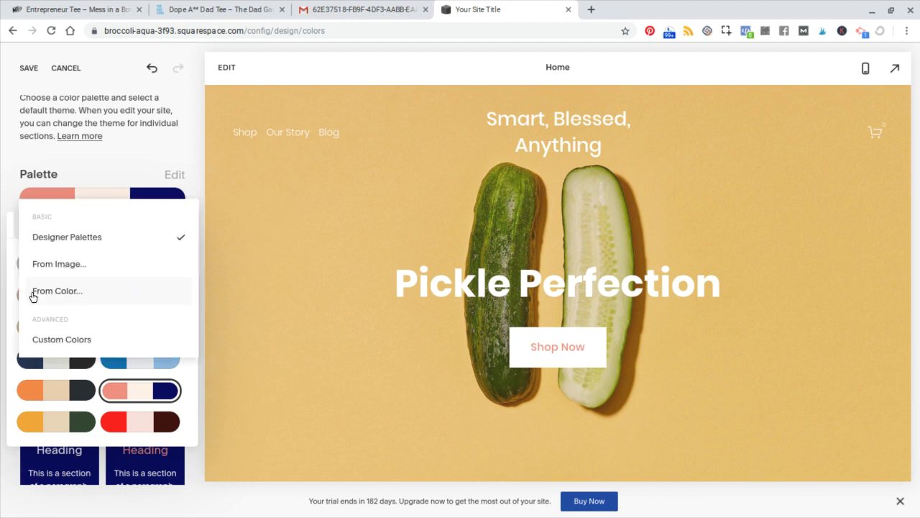
pyautogui.click(56, 340)
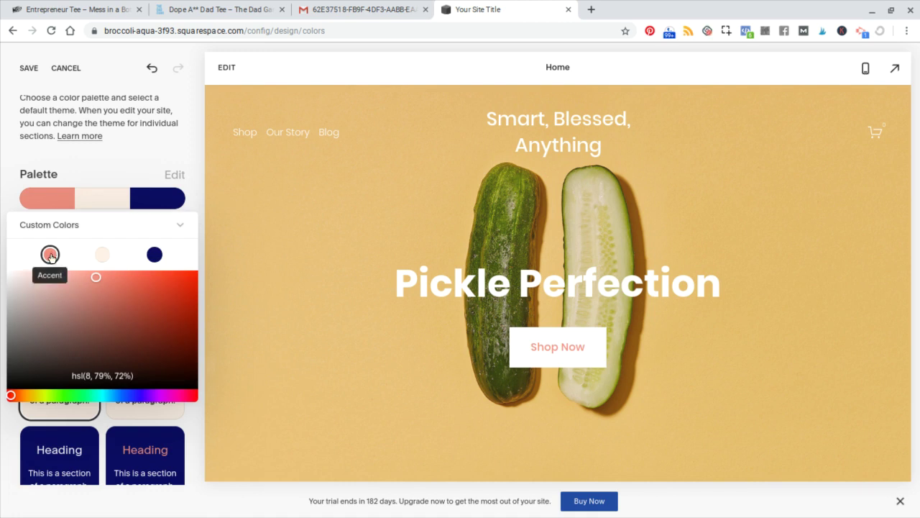
# - Set the accent colour to golden yellow hsl(42, 100%, 51%)
pyautogui.click(98, 279)
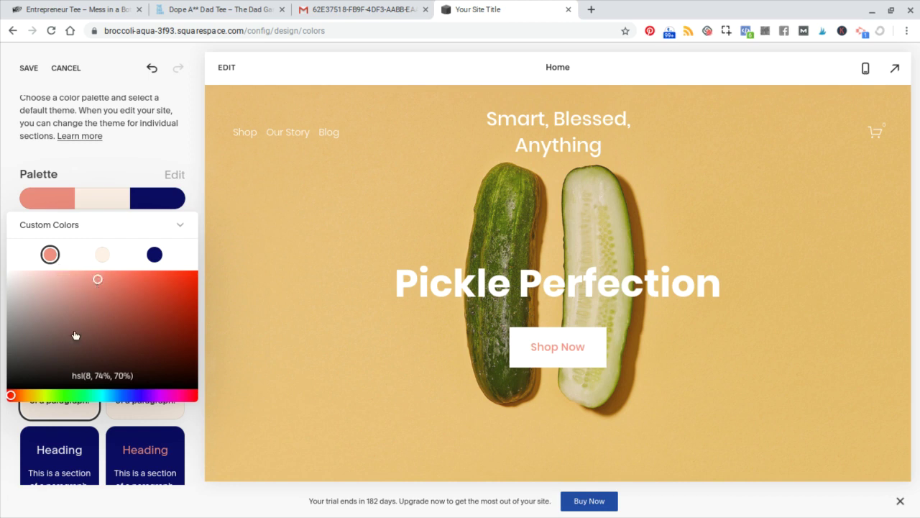
pyautogui.click(190, 280)
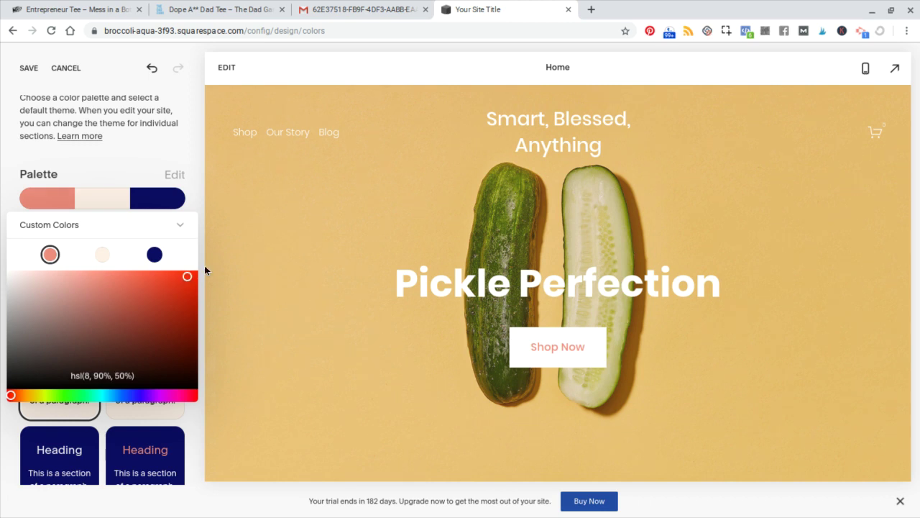
pyautogui.click(33, 394)
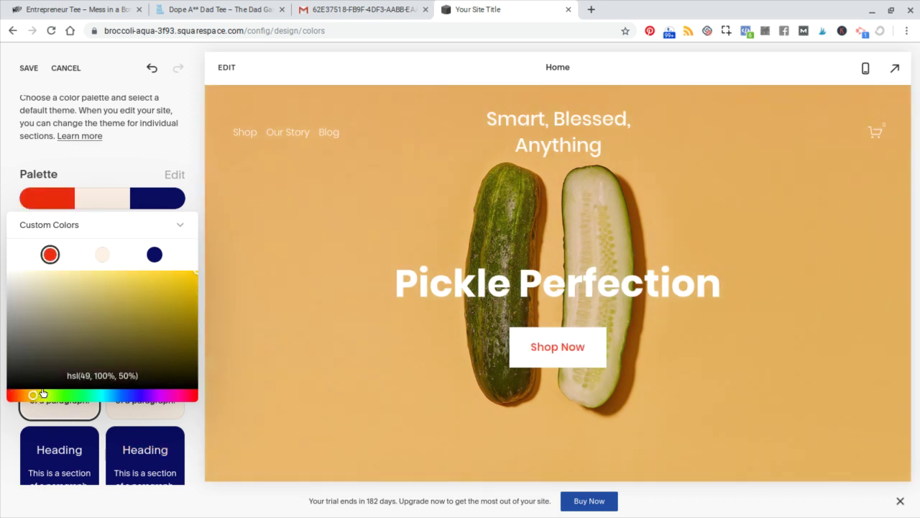
pyautogui.click(43, 393)
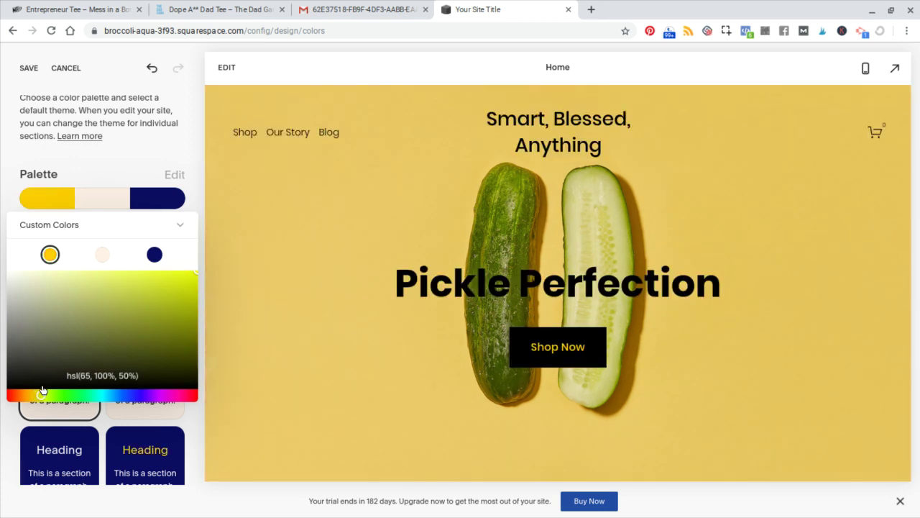
pyautogui.moveTo(41, 395); pyautogui.dragTo(33, 394)
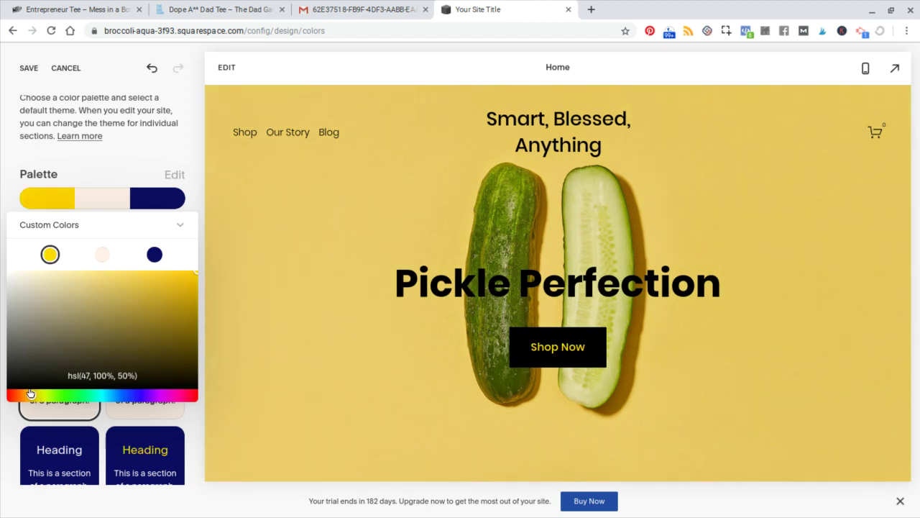
pyautogui.moveTo(31, 392); pyautogui.dragTo(29, 393)
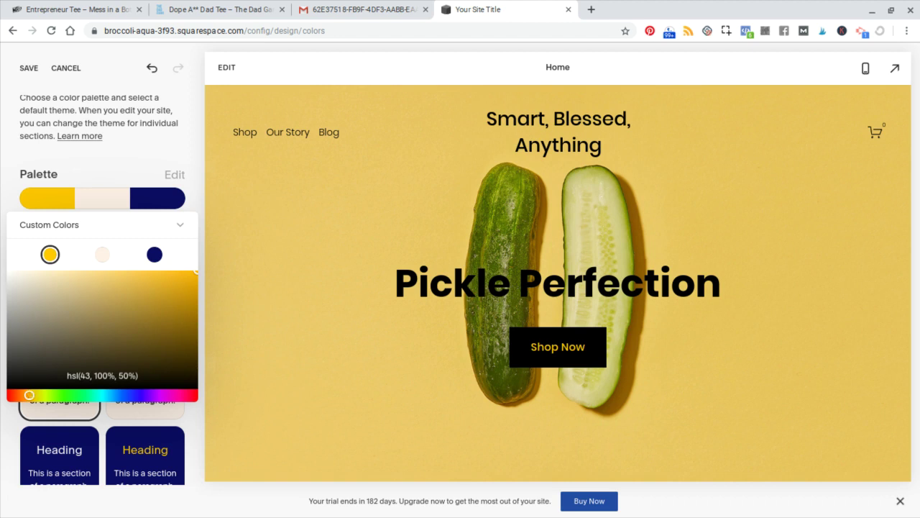
pyautogui.press('Left')
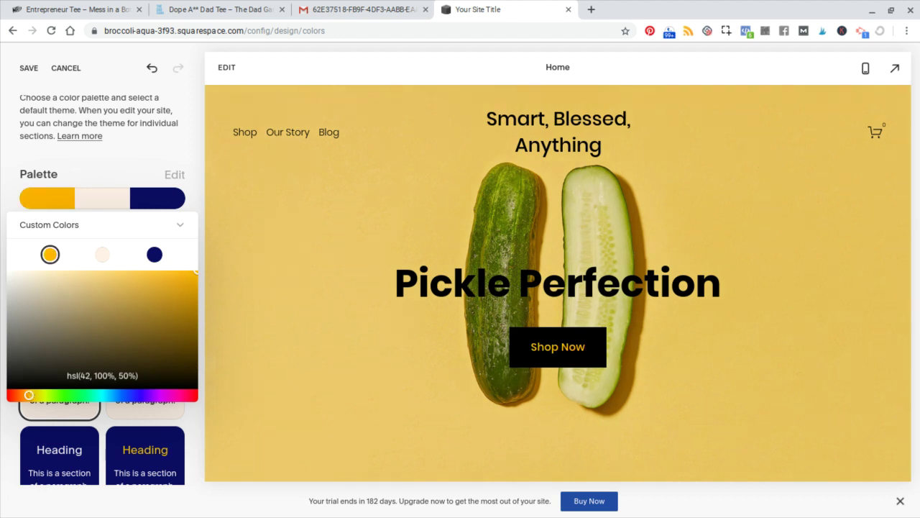
pyautogui.click(190, 282)
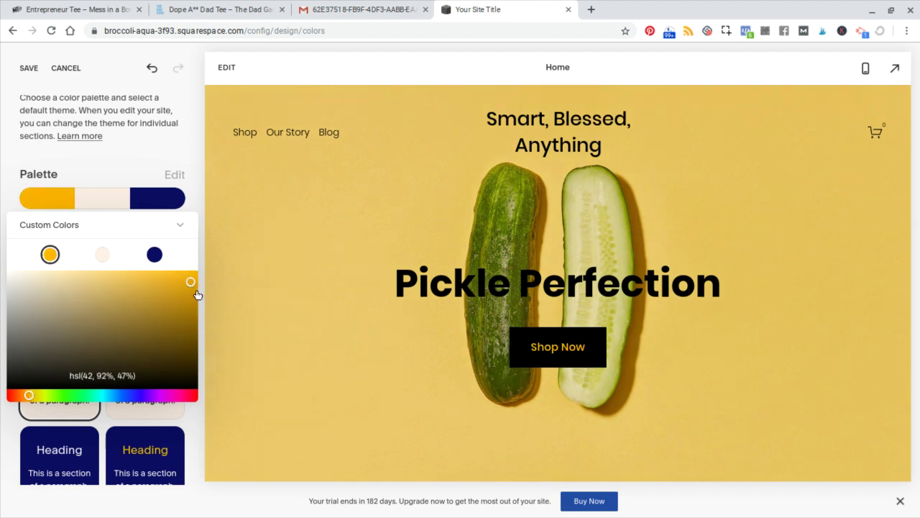
pyautogui.click(195, 288)
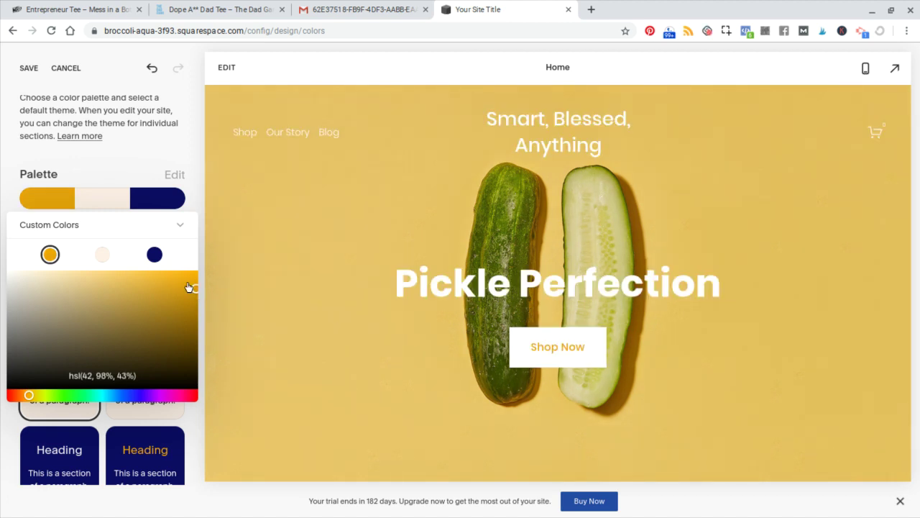
pyautogui.click(190, 279)
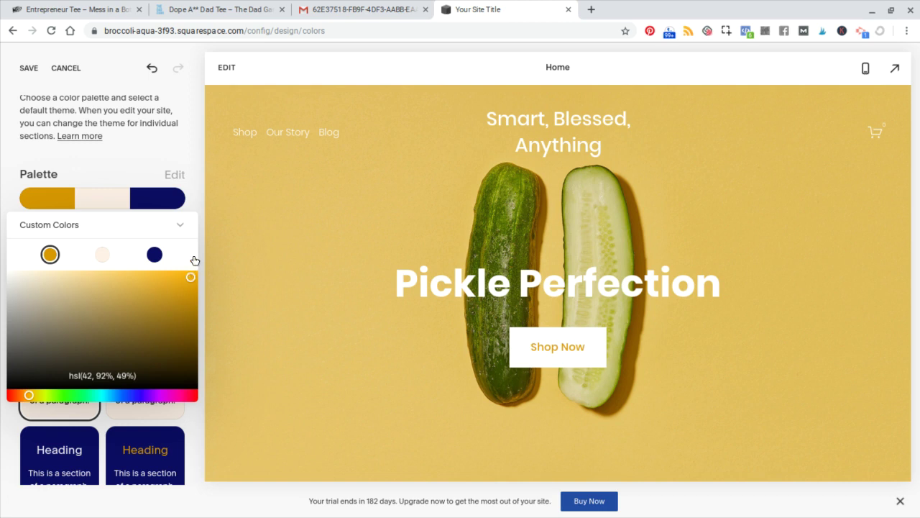
pyautogui.click(194, 260)
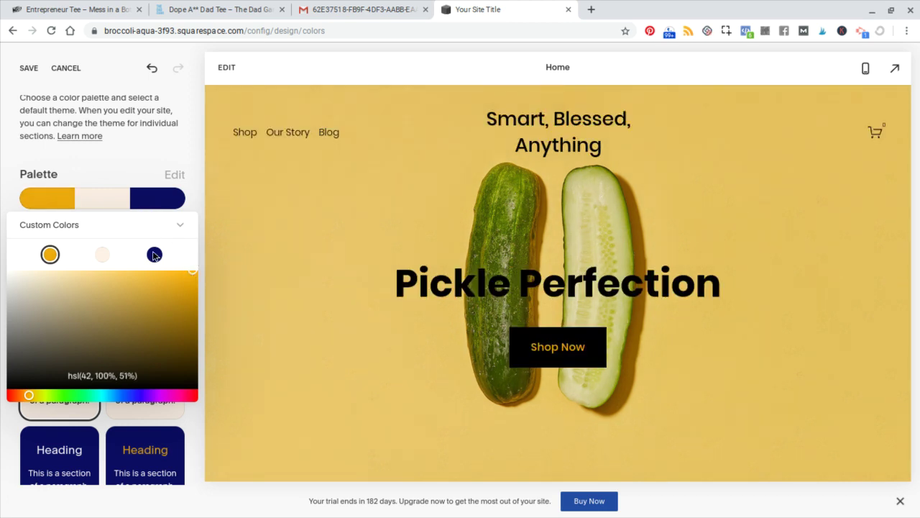
# - Change the palette's navy dark colour to pale lavender, hsl(259, 100%, 91%)
pyautogui.click(153, 256)
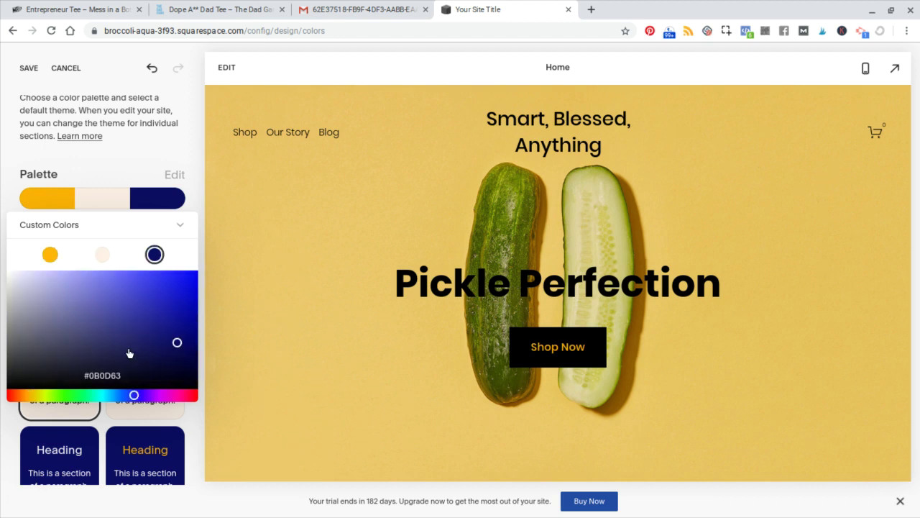
pyautogui.click(140, 394)
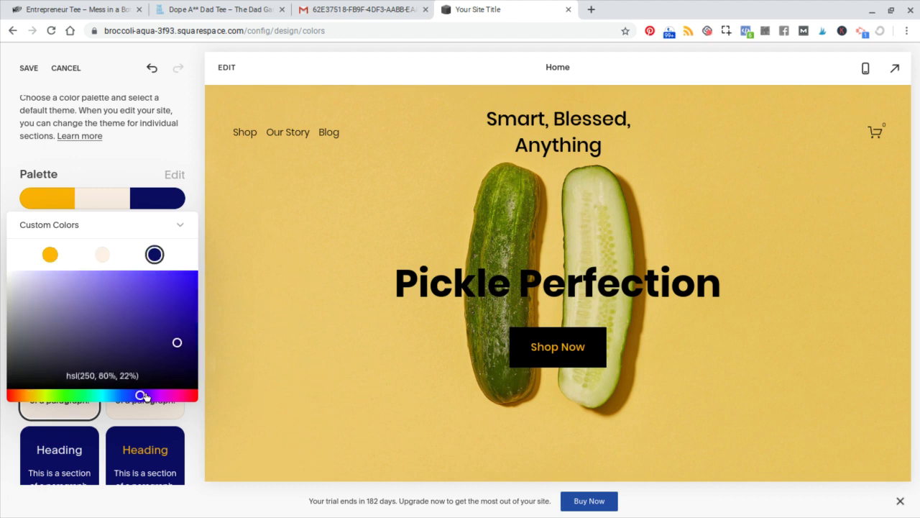
pyautogui.moveTo(144, 396); pyautogui.dragTo(146, 397)
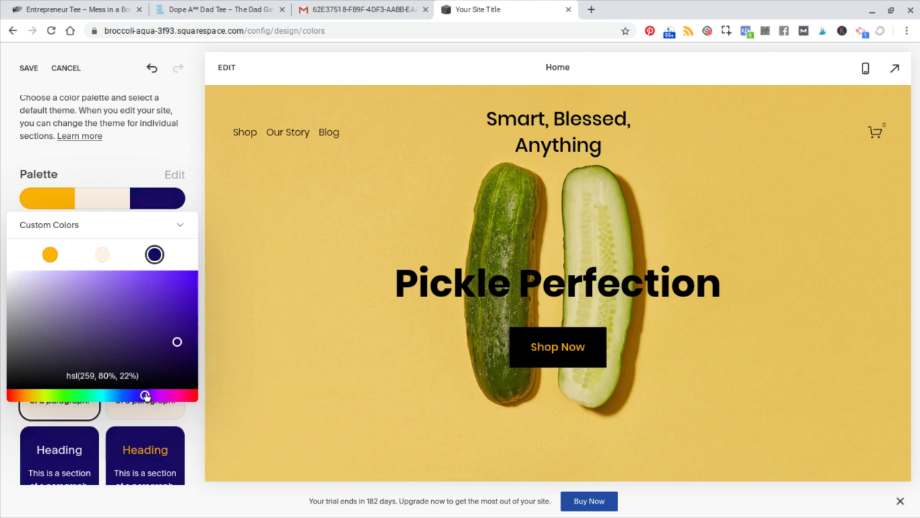
pyautogui.click(66, 276)
pyautogui.moveTo(70, 272); pyautogui.dragTo(72, 258)
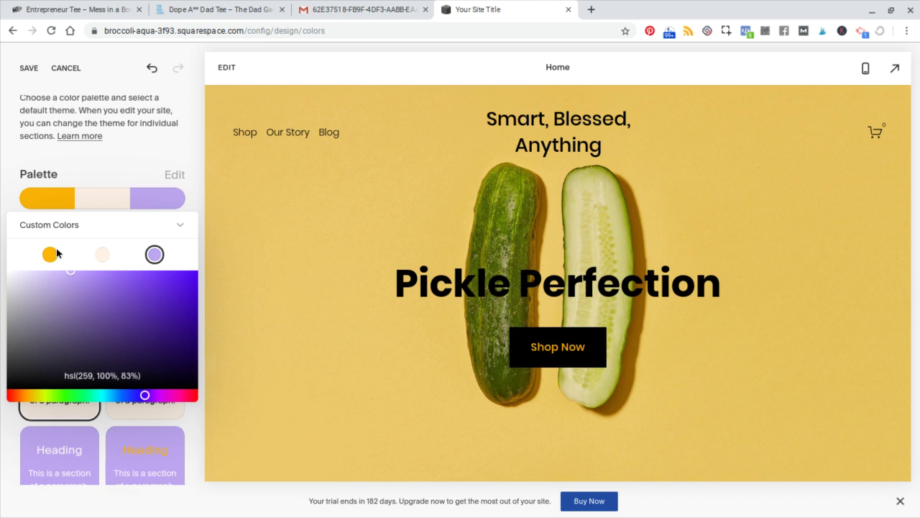
pyautogui.moveTo(46, 251); pyautogui.dragTo(44, 245)
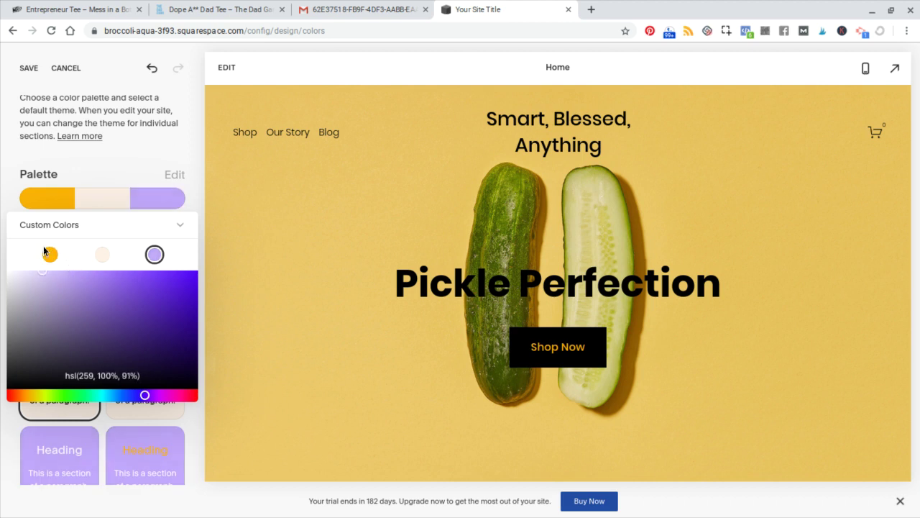
# - Change the palette's cream light colour to pure white, hsl(26, 0%, 100%)
pyautogui.click(105, 256)
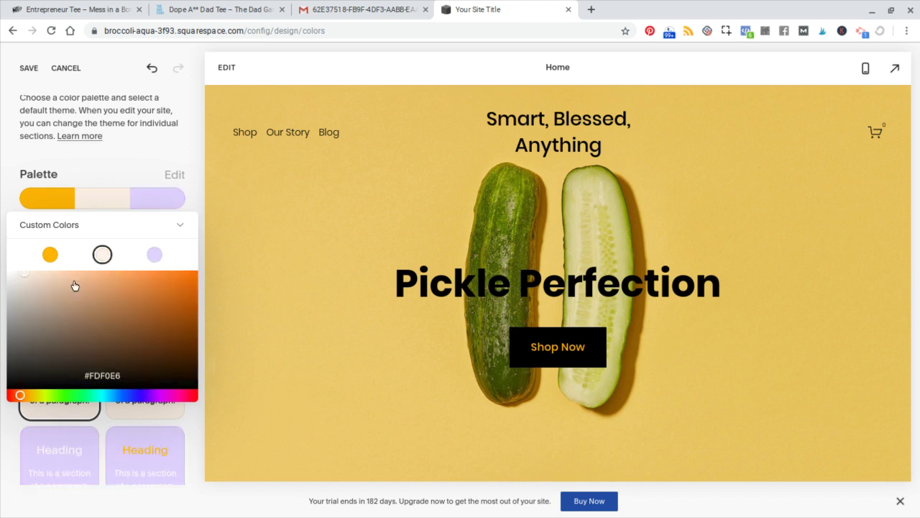
pyautogui.click(21, 273)
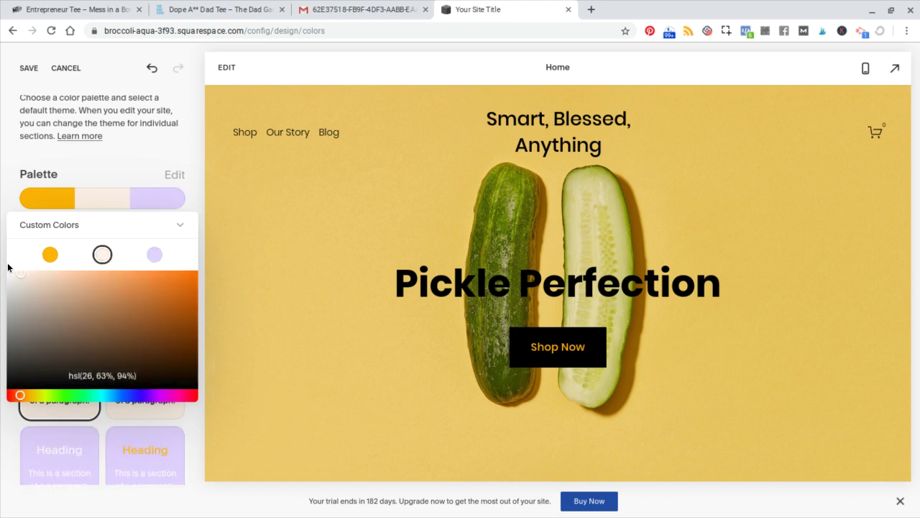
pyautogui.moveTo(8, 271); pyautogui.dragTo(1, 247)
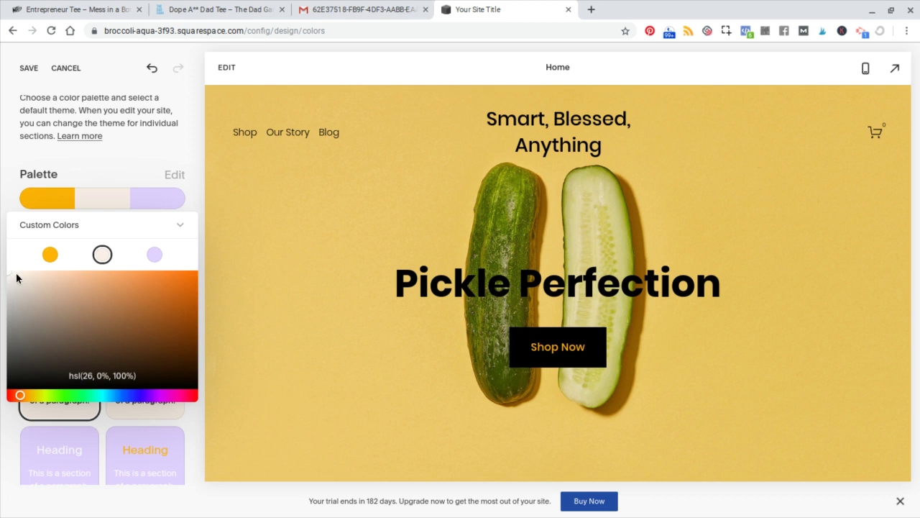
pyautogui.click(181, 226)
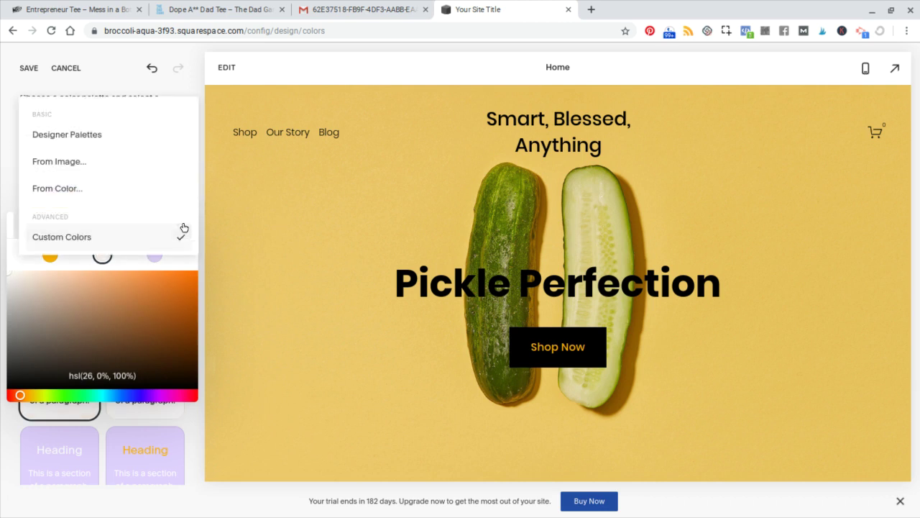
# - Keep Custom Colors as the palette source and return to the colour themes
pyautogui.click(152, 243)
pyautogui.click(103, 189)
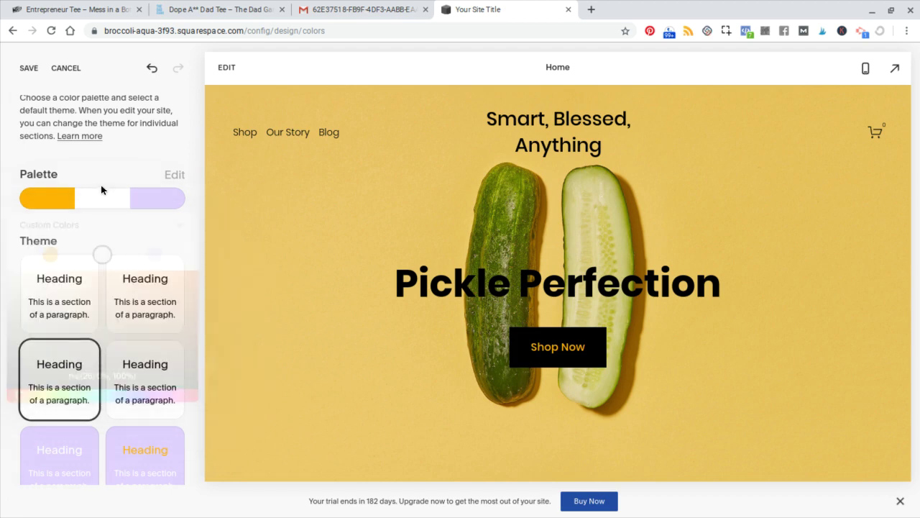
pyautogui.scroll(-5, 108, 356)
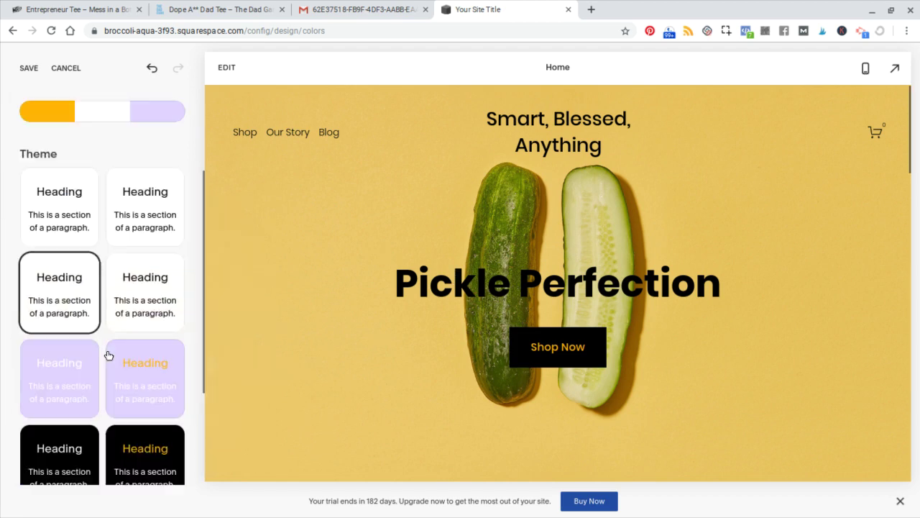
pyautogui.scroll(3, 108, 356)
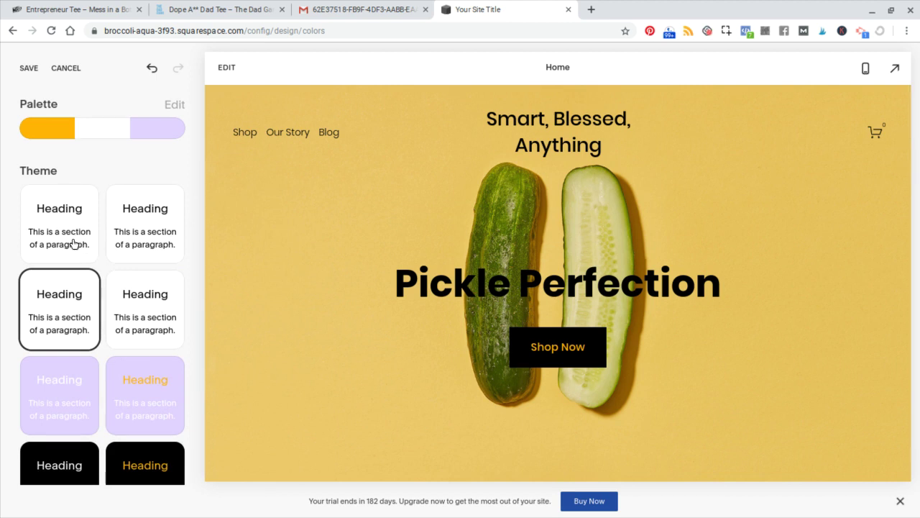
# - Make the white theme the site default and save the gold, white and lavender palette
pyautogui.click(74, 244)
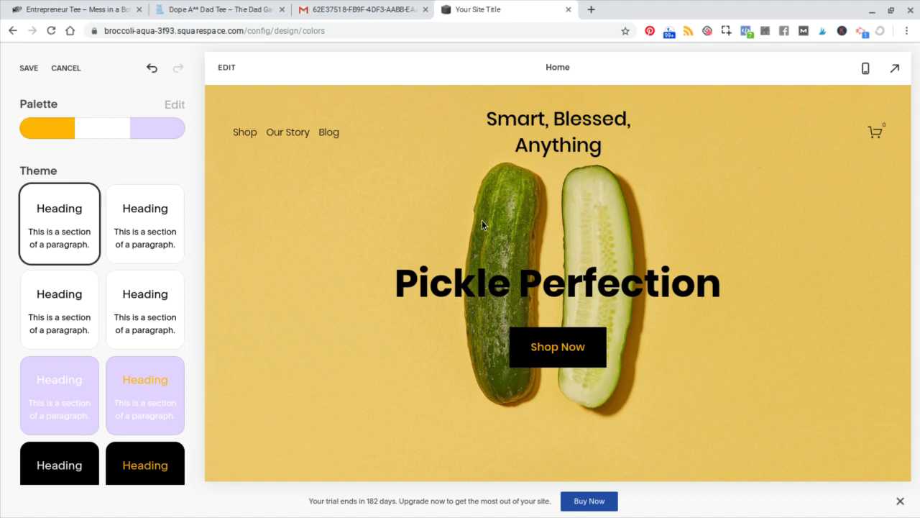
pyautogui.scroll(-5, 501, 237)
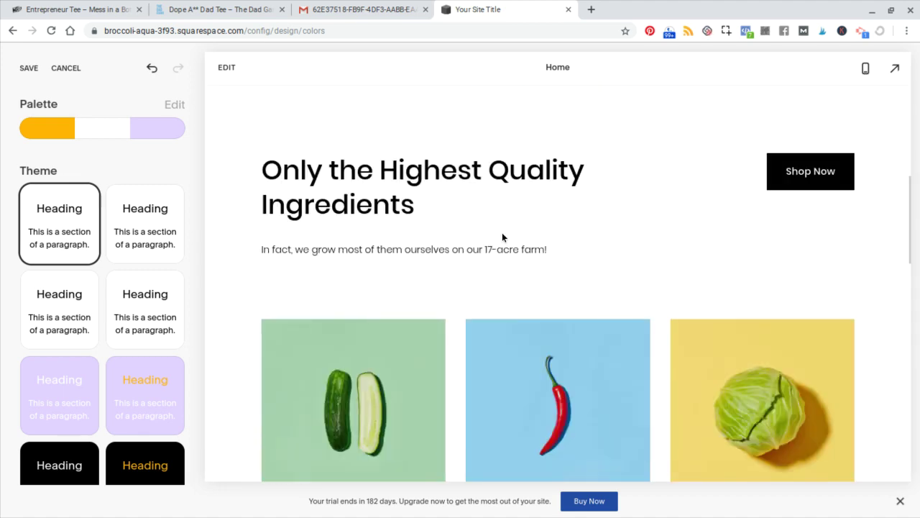
pyautogui.scroll(-4, 501, 238)
pyautogui.scroll(-8, 502, 238)
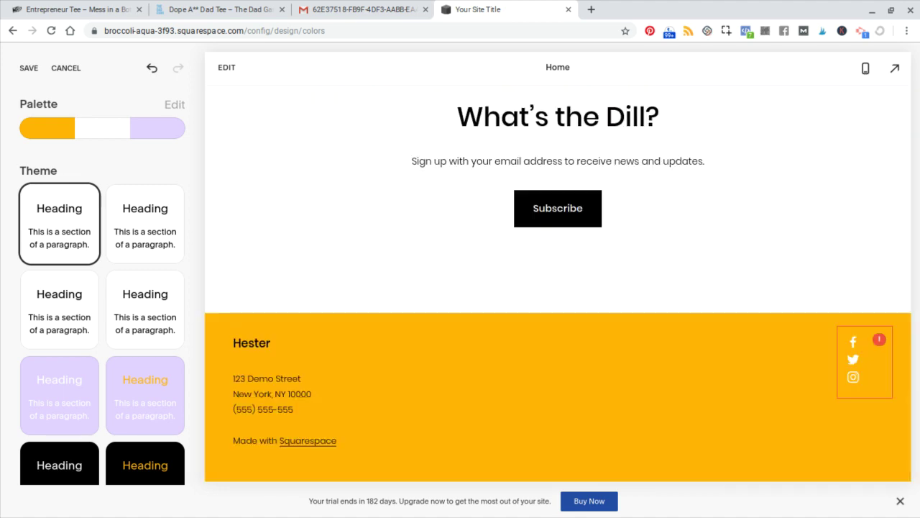
pyautogui.scroll(15, 377, 394)
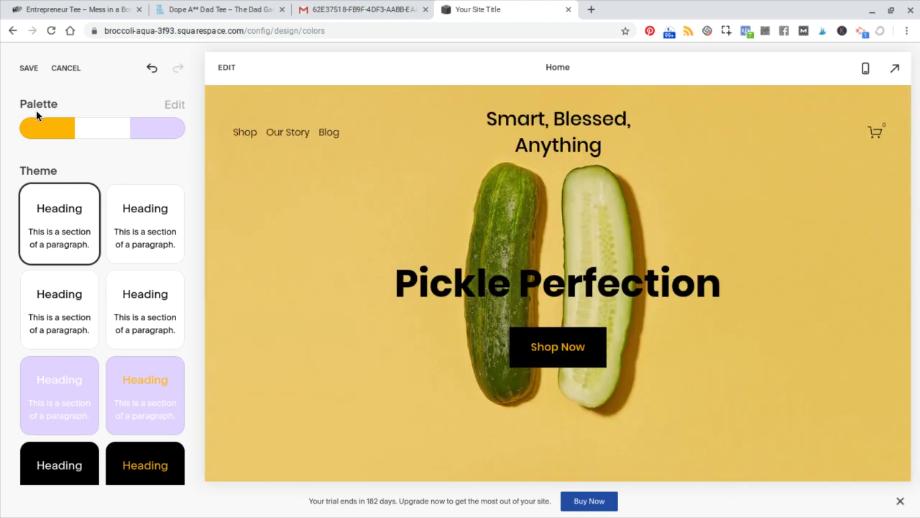
pyautogui.click(29, 68)
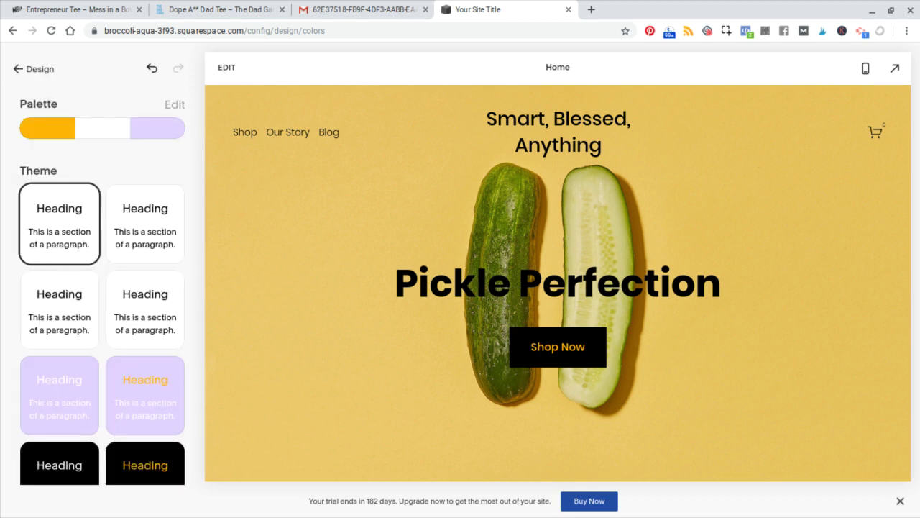
# - In Design > Fonts, apply the Futura pairing from the Sans-serif list
pyautogui.click(18, 68)
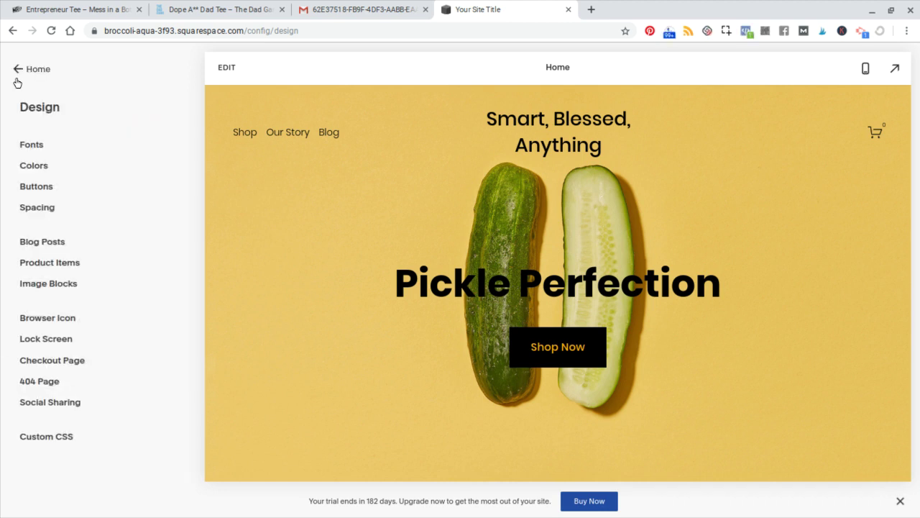
pyautogui.click(41, 145)
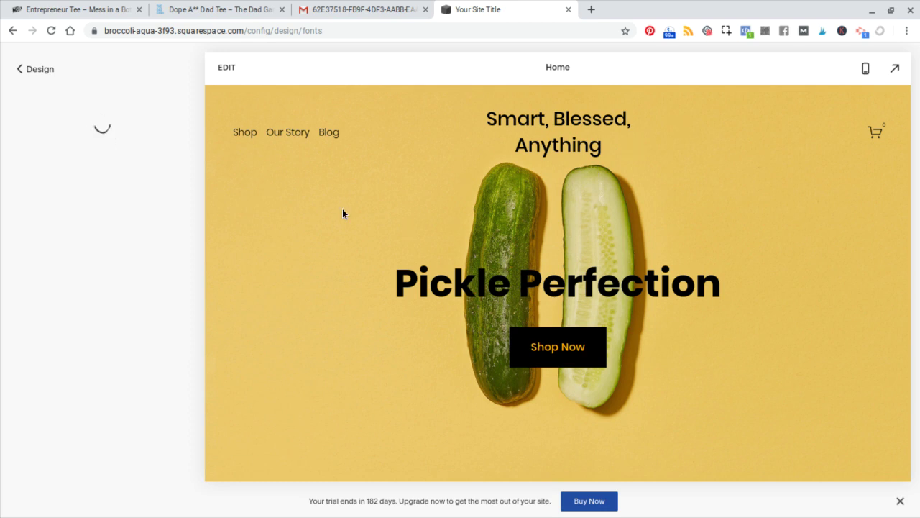
pyautogui.scroll(-2, 343, 214)
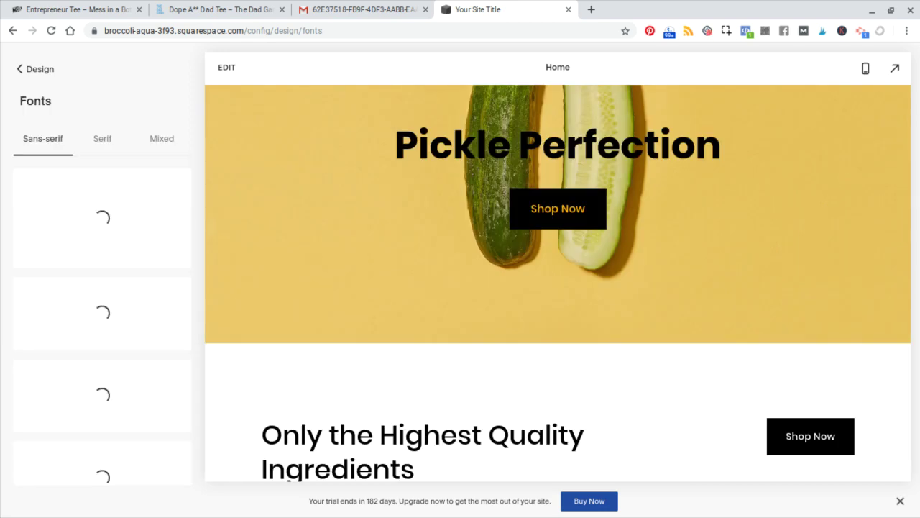
pyautogui.scroll(2, 315, 190)
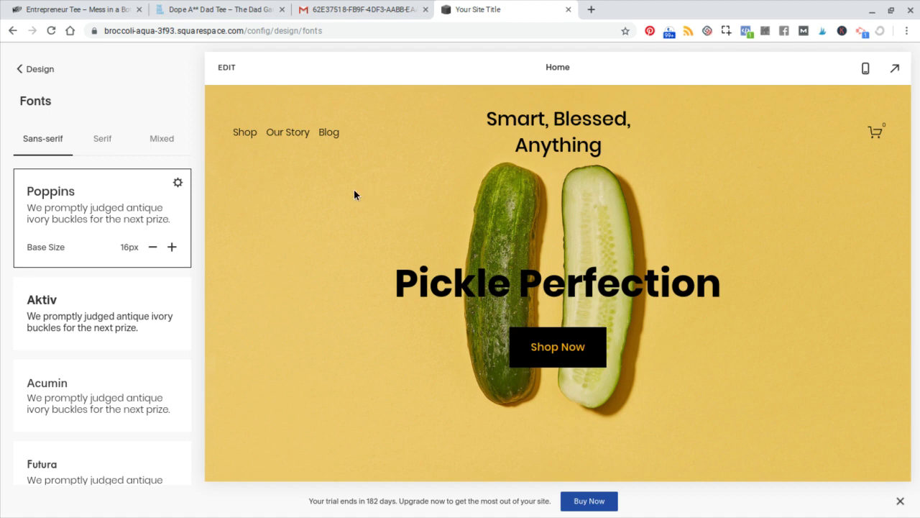
pyautogui.scroll(-3, 347, 218)
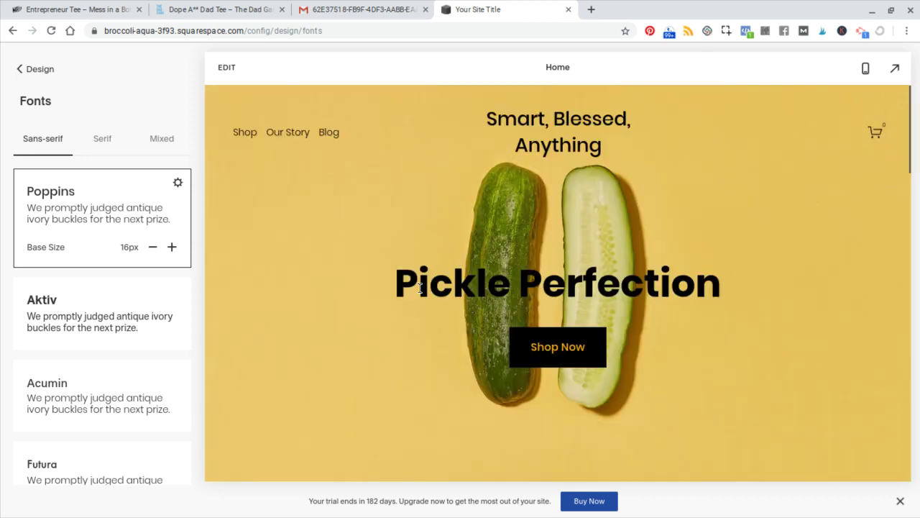
pyautogui.scroll(3, 420, 287)
pyautogui.click(340, 10)
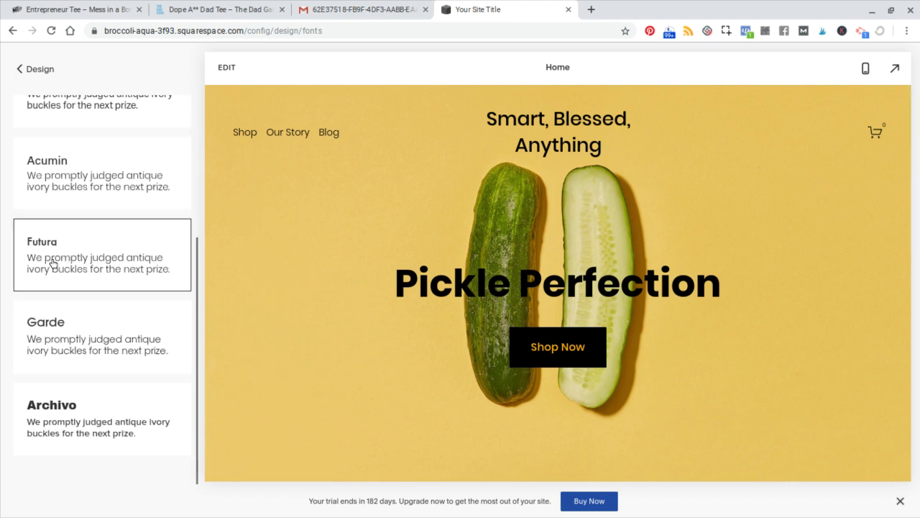
pyautogui.click(52, 263)
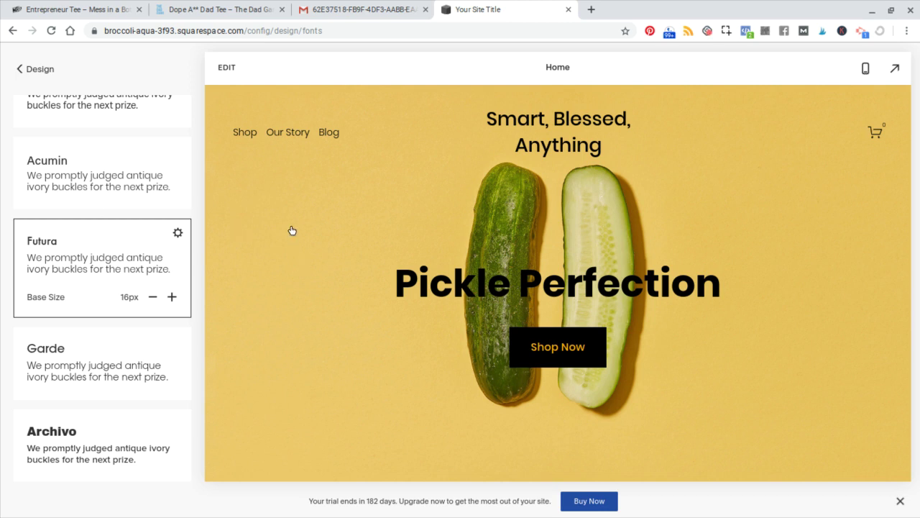
pyautogui.scroll(3, 36, 198)
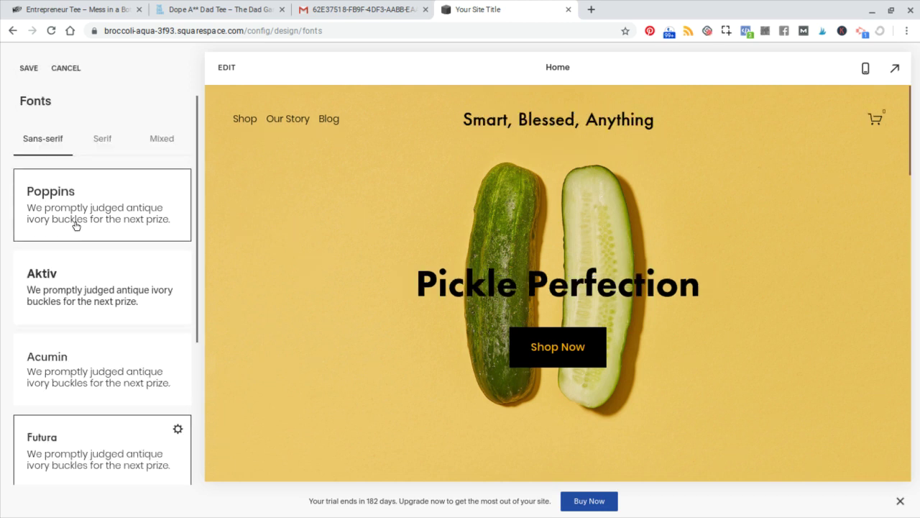
# - Save the Futura font change and enter editing mode on the Home page
pyautogui.click(87, 262)
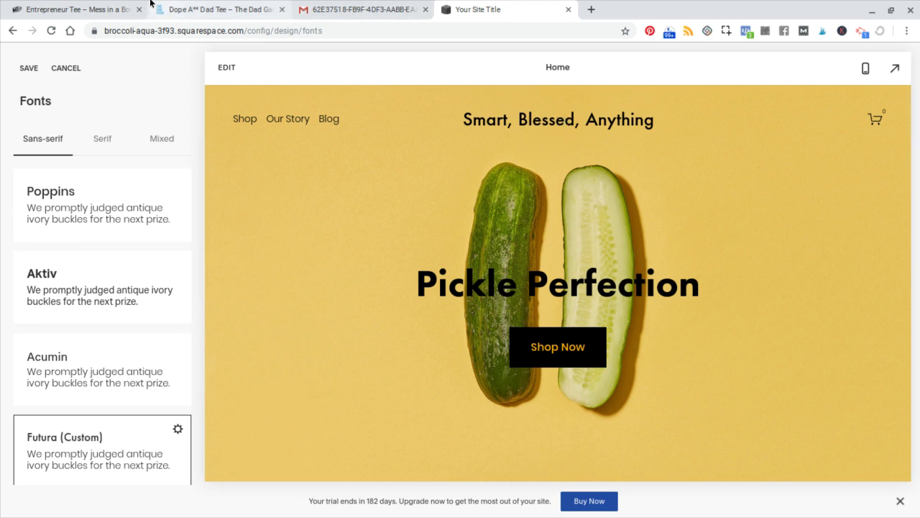
pyautogui.click(337, 10)
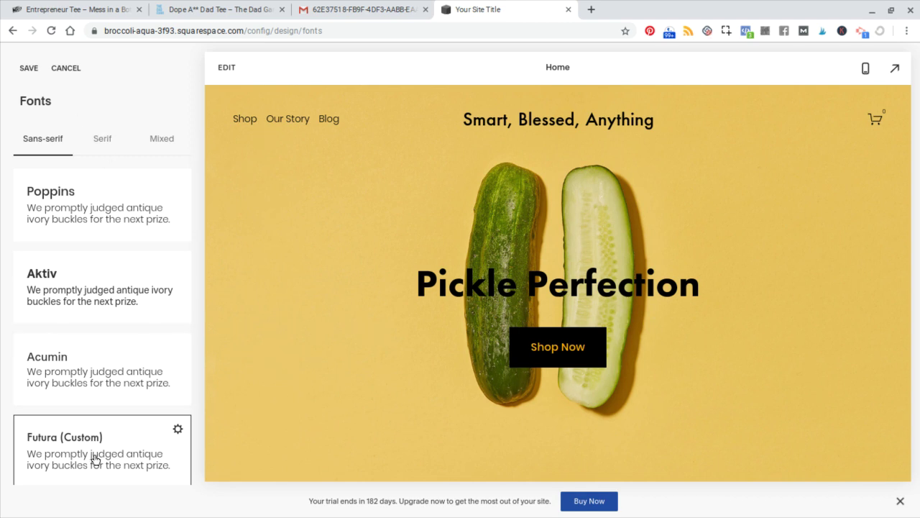
pyautogui.scroll(-3, 302, 309)
pyautogui.scroll(-3, 302, 309)
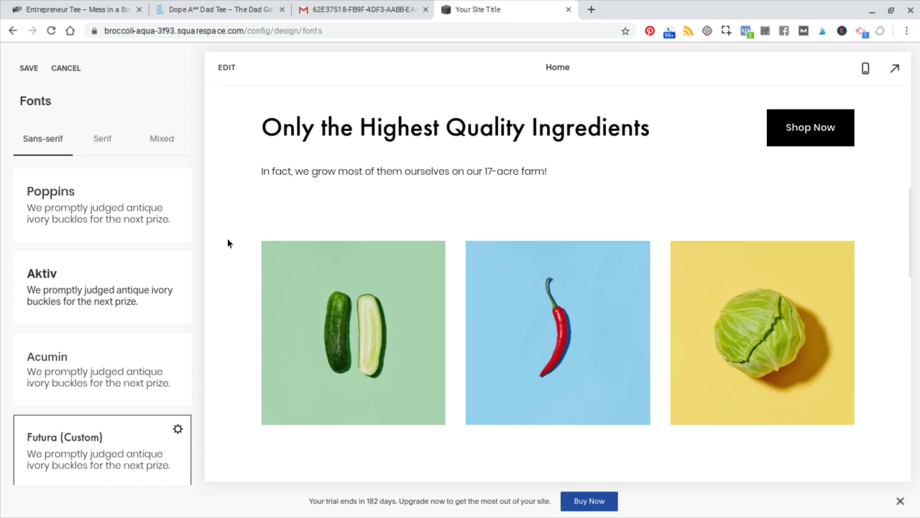
pyautogui.click(26, 68)
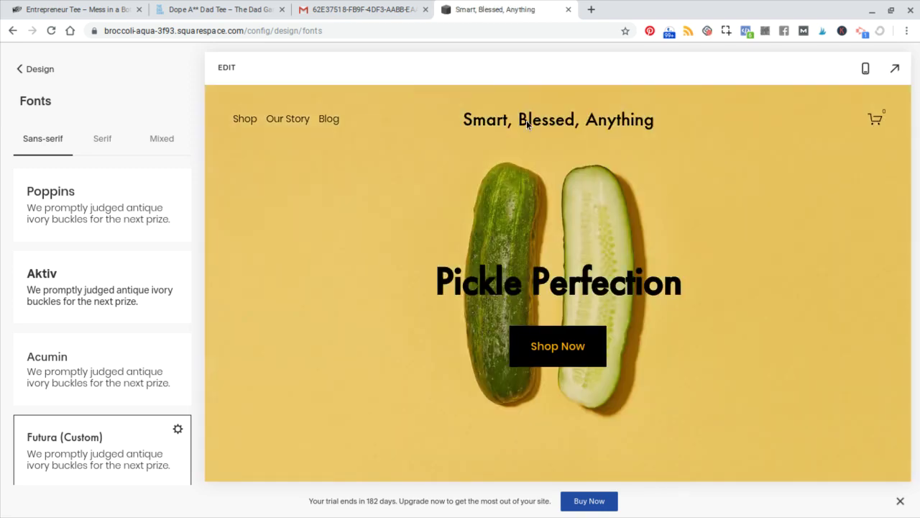
pyautogui.click(538, 123)
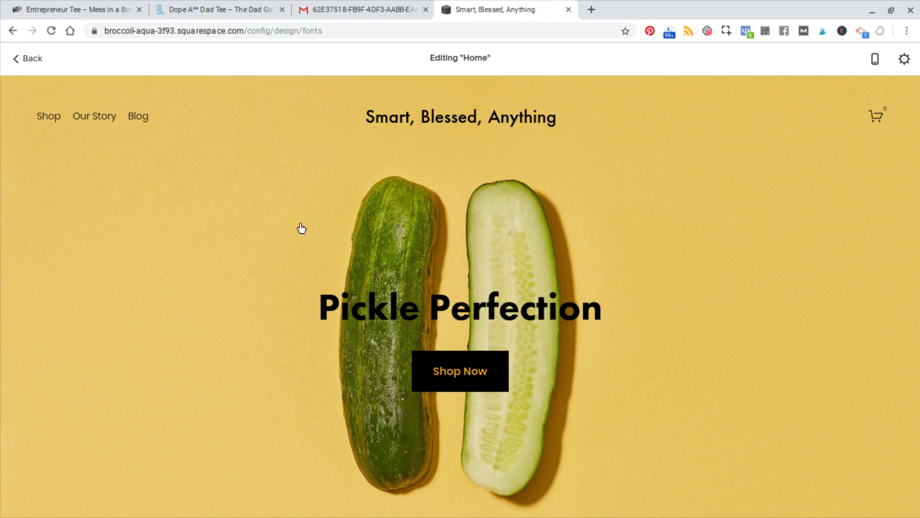
# - Replace the 'Pickle Perfection' hero heading text with 'I can do ANYTHING!'
pyautogui.scroll(-2, 301, 228)
pyautogui.scroll(2, 612, 303)
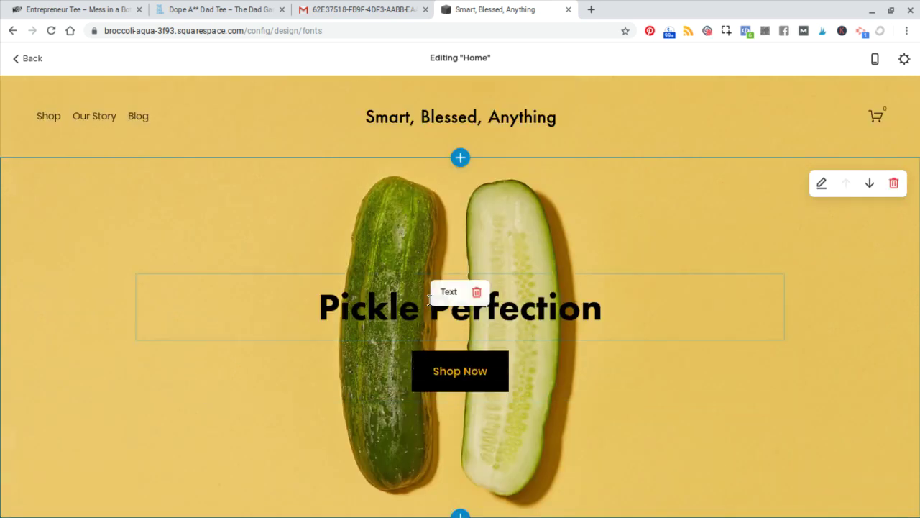
pyautogui.click(612, 303)
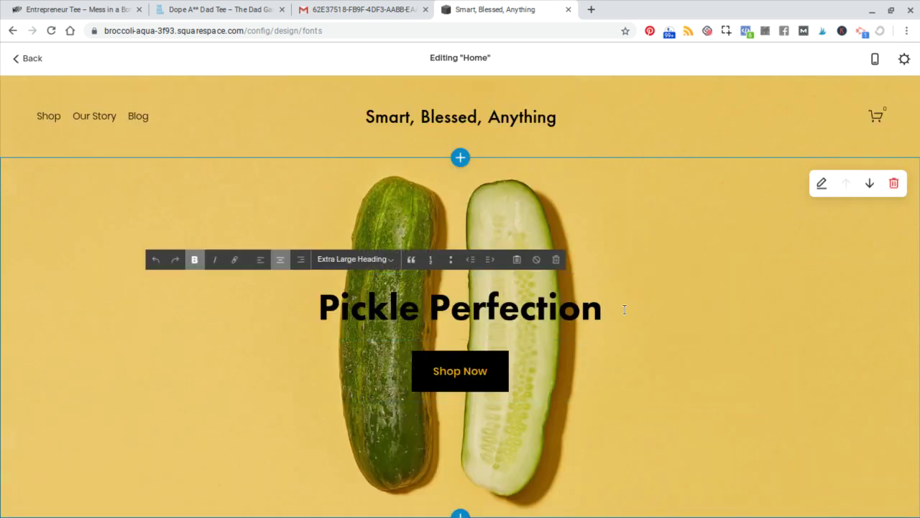
pyautogui.moveTo(610, 305); pyautogui.dragTo(303, 305)
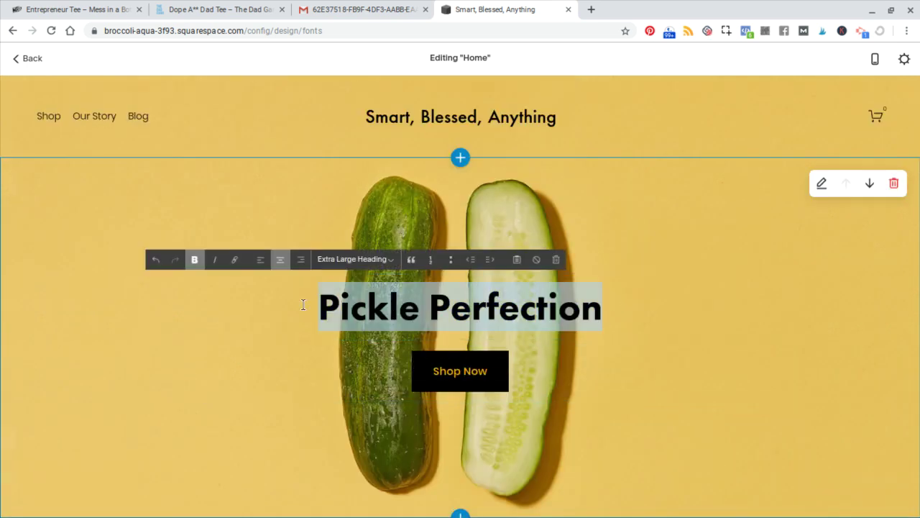
pyautogui.write('"I can do')
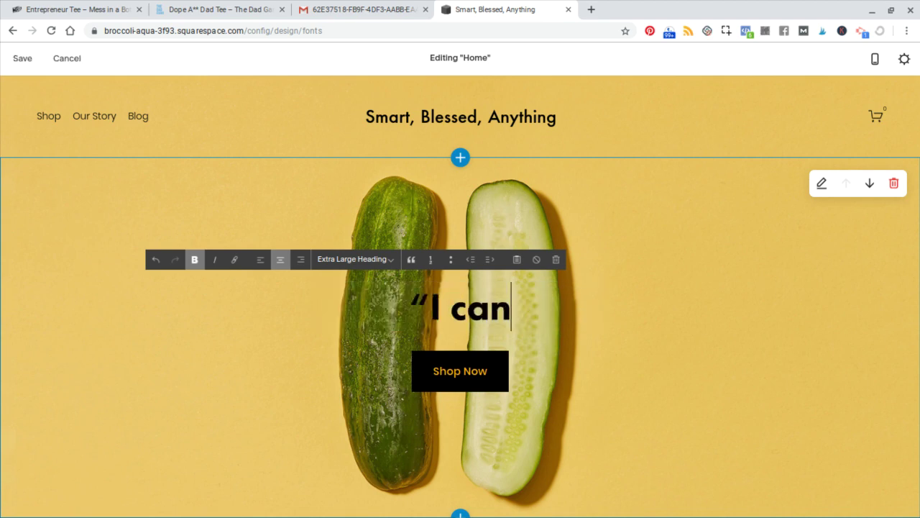
pyautogui.write(' ANY')
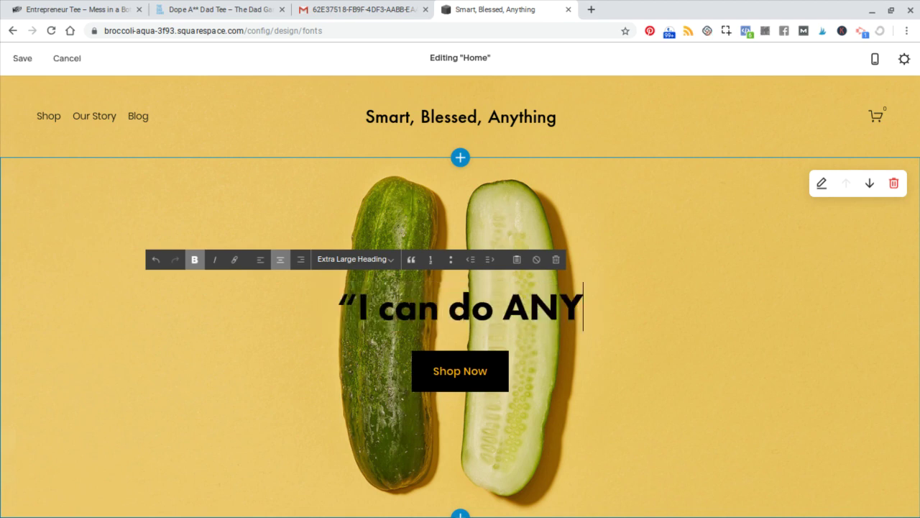
pyautogui.write('THING!"')
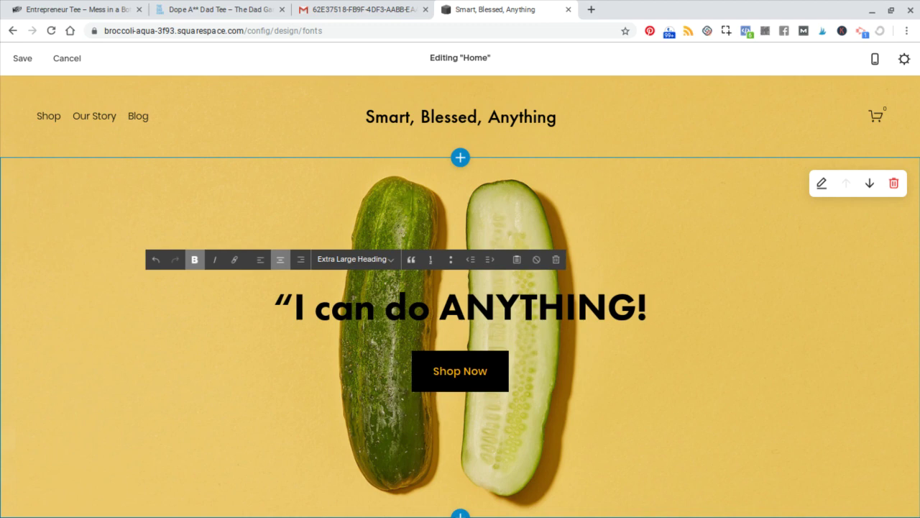
pyautogui.moveTo(271, 419)
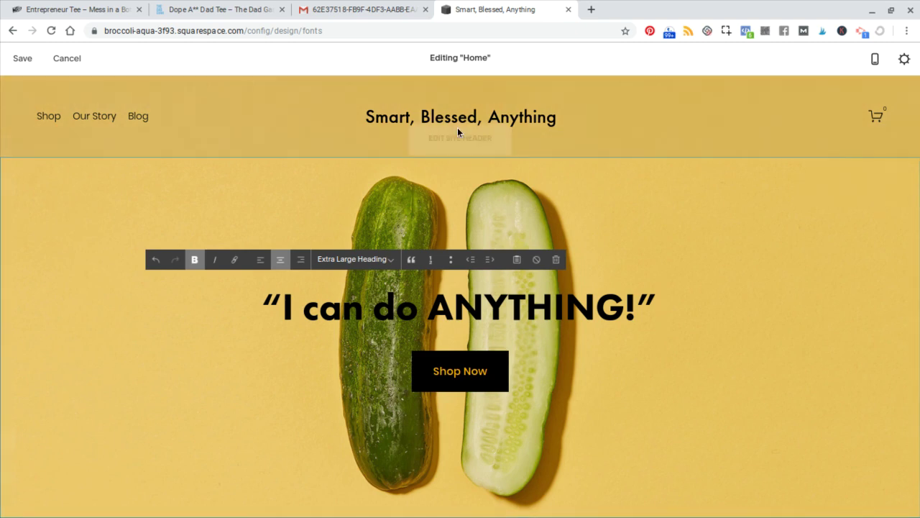
# - In the header's Site Title & Logo settings, retype the title as 'SMART, BLESSED, ANYTHING'
pyautogui.moveTo(470, 135)
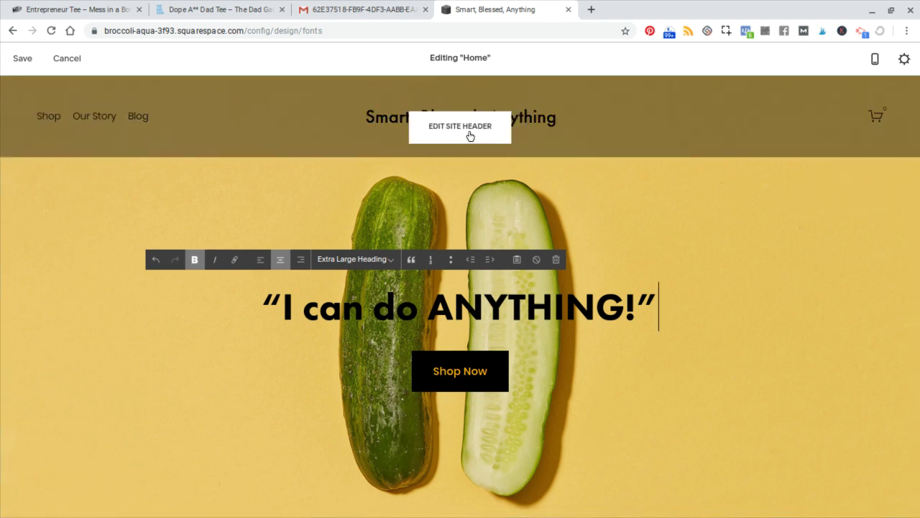
pyautogui.click(469, 132)
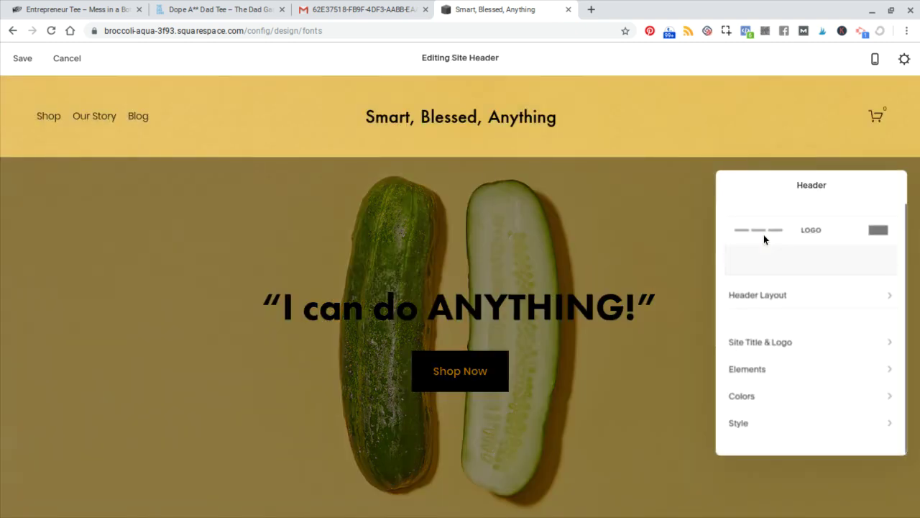
pyautogui.click(781, 345)
pyautogui.tripleClick(747, 231)
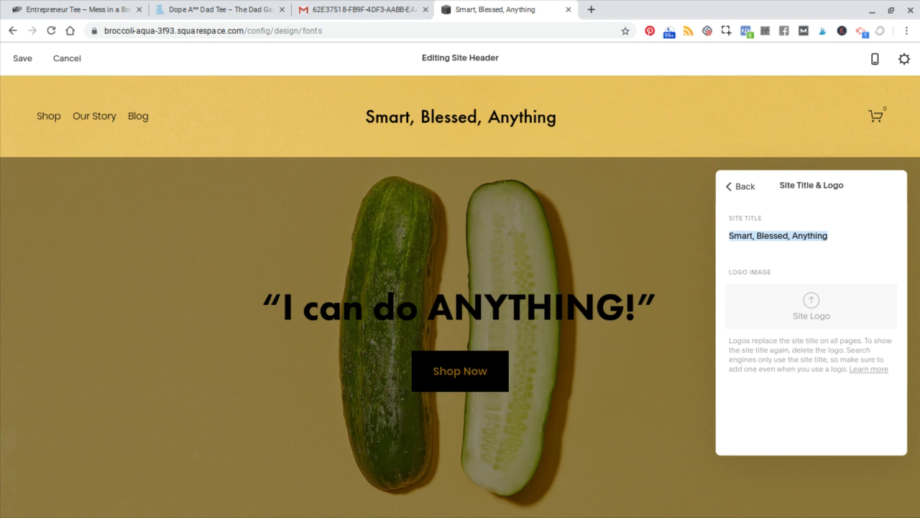
pyautogui.write('SMART')
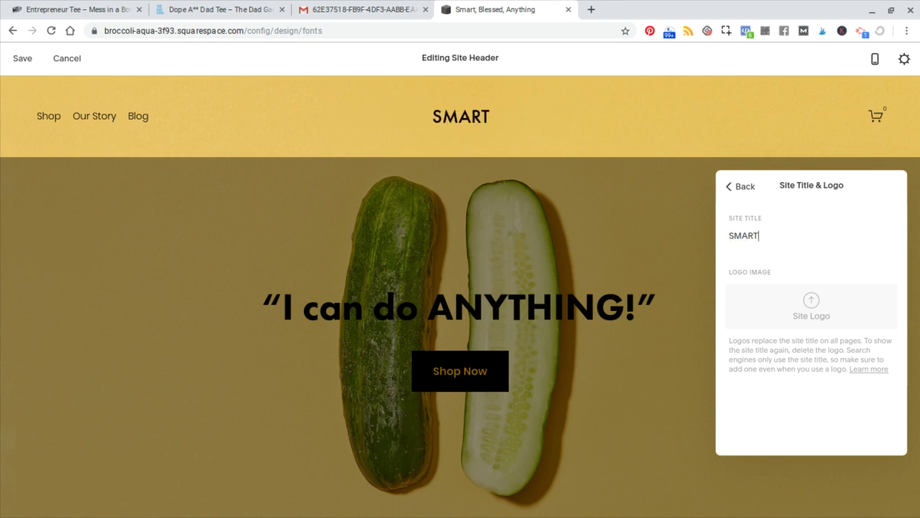
pyautogui.write(', B')
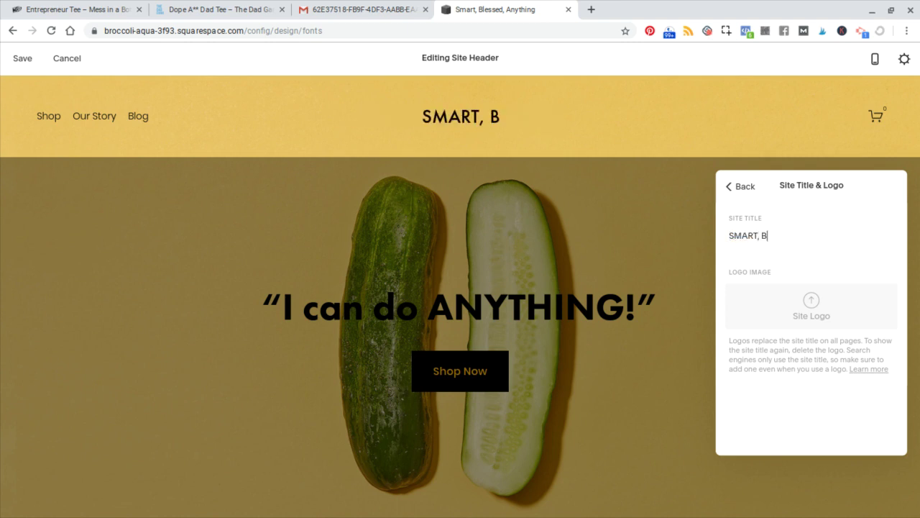
pyautogui.write('LESSED')
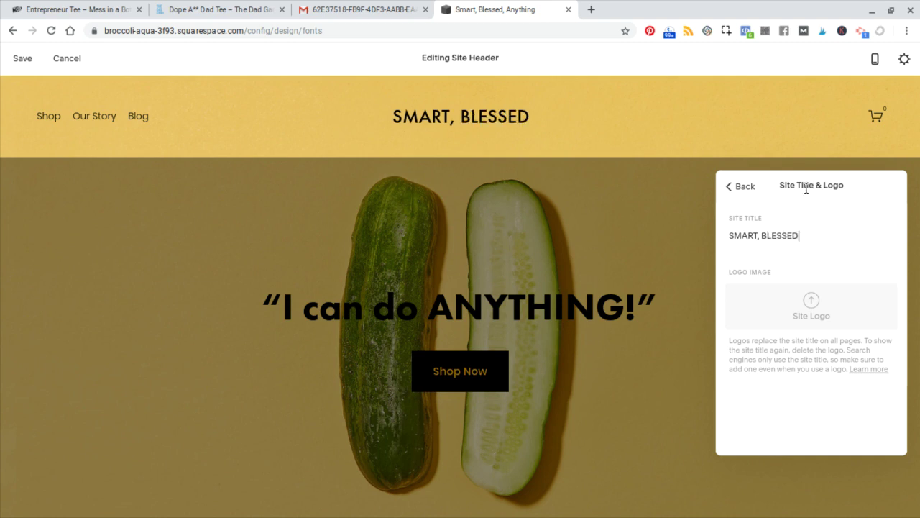
pyautogui.write(', ANYTHING')
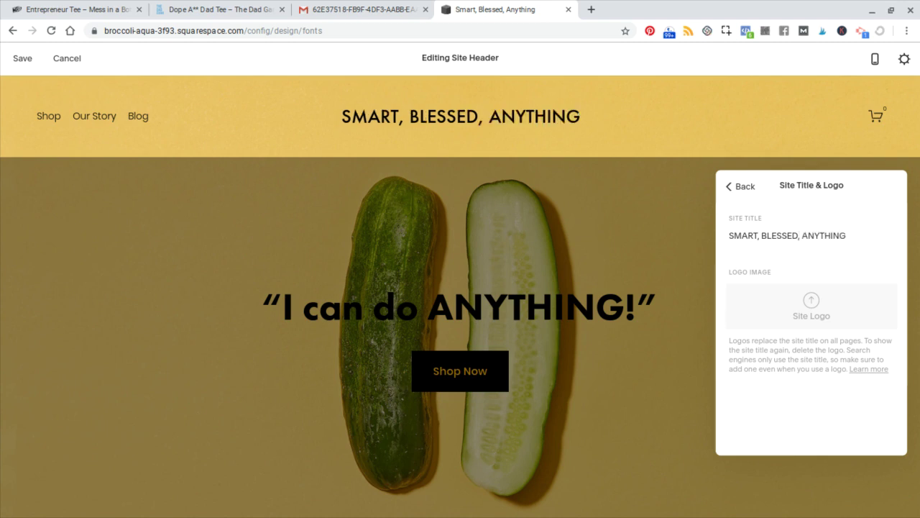
pyautogui.click(359, 10)
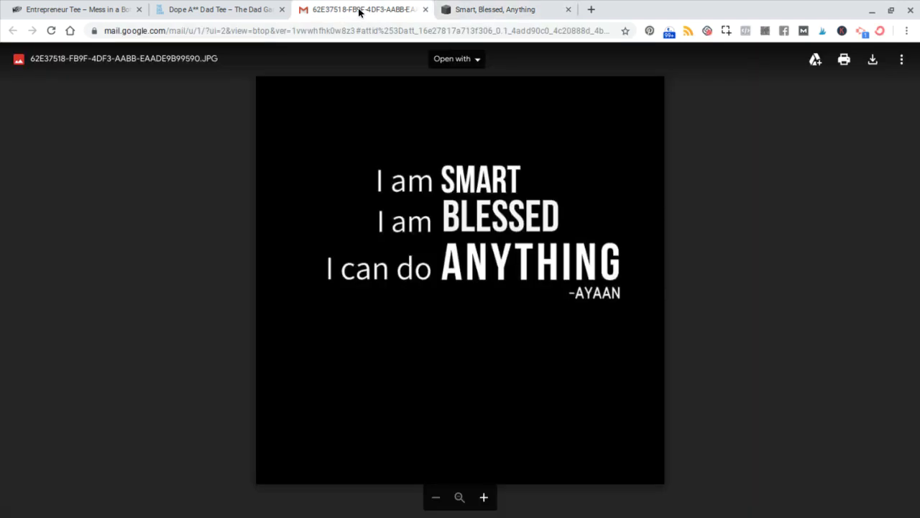
pyautogui.click(494, 9)
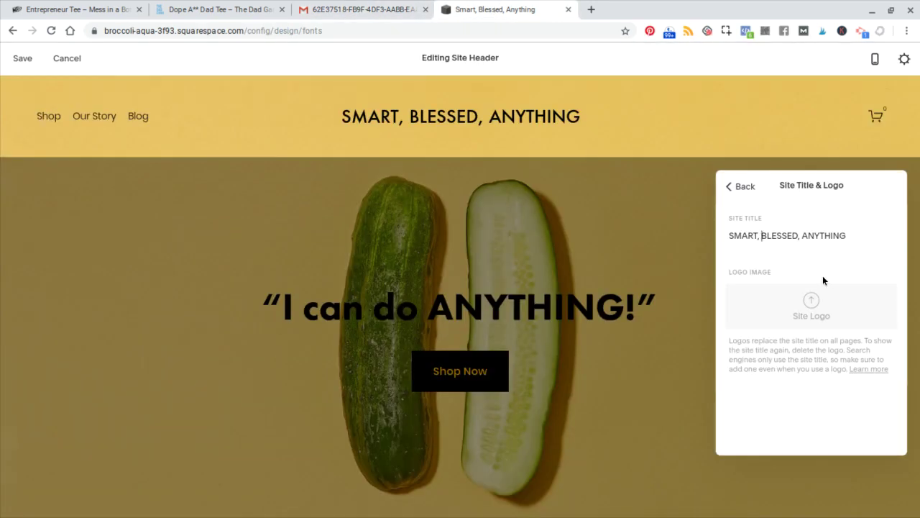
# - Swap the commas and spaces for periods to get SMART.BLESSED.ANYTHING, then close the header panel
pyautogui.click(760, 235)
pyautogui.press('BackSpace')
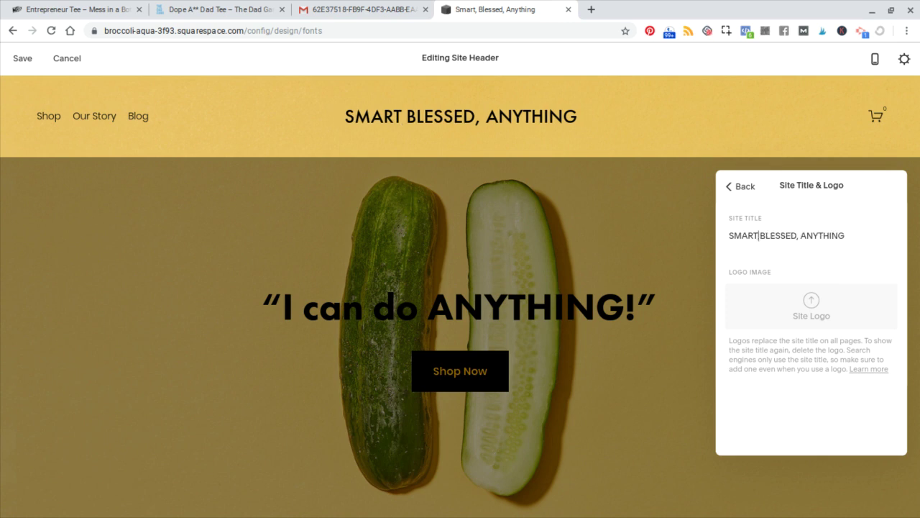
pyautogui.write('.')
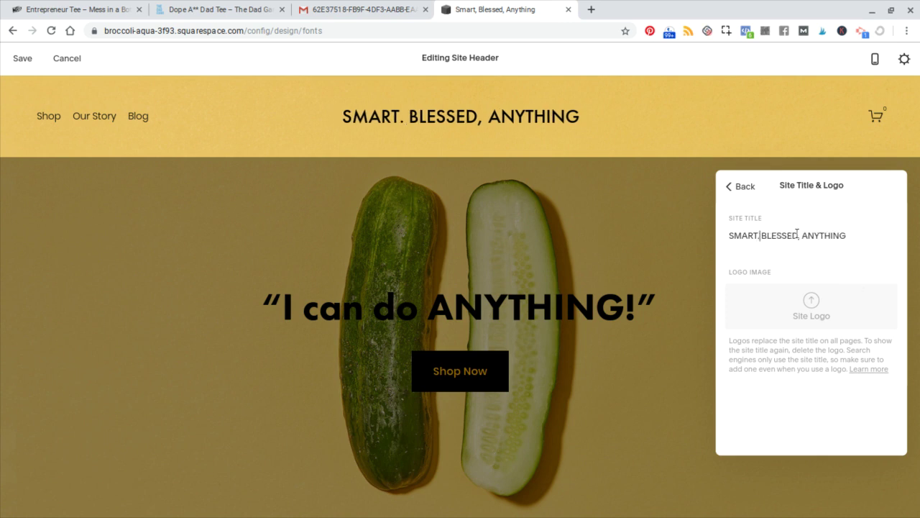
pyautogui.click(762, 236)
pyautogui.press('BackSpace')
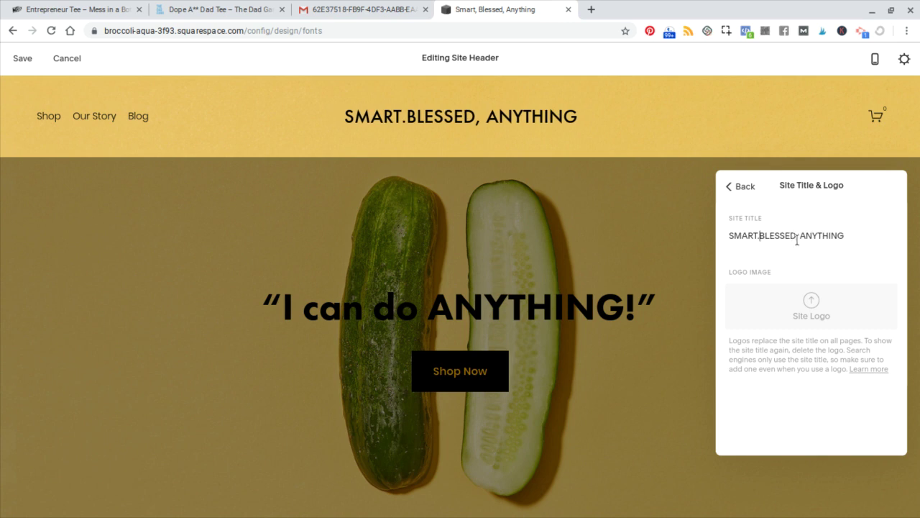
pyautogui.click(800, 237)
pyautogui.press('BackSpace')
pyautogui.press('BackSpace')
pyautogui.write('.')
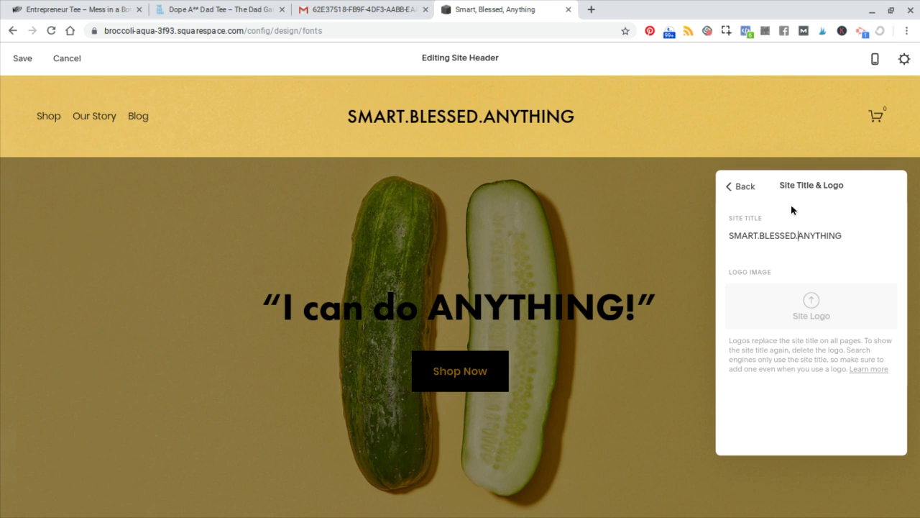
pyautogui.click(738, 188)
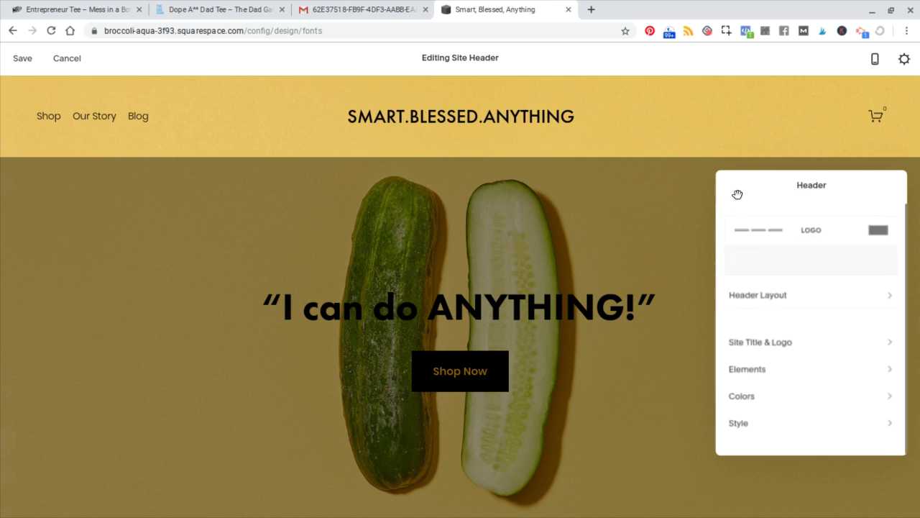
pyautogui.click(701, 190)
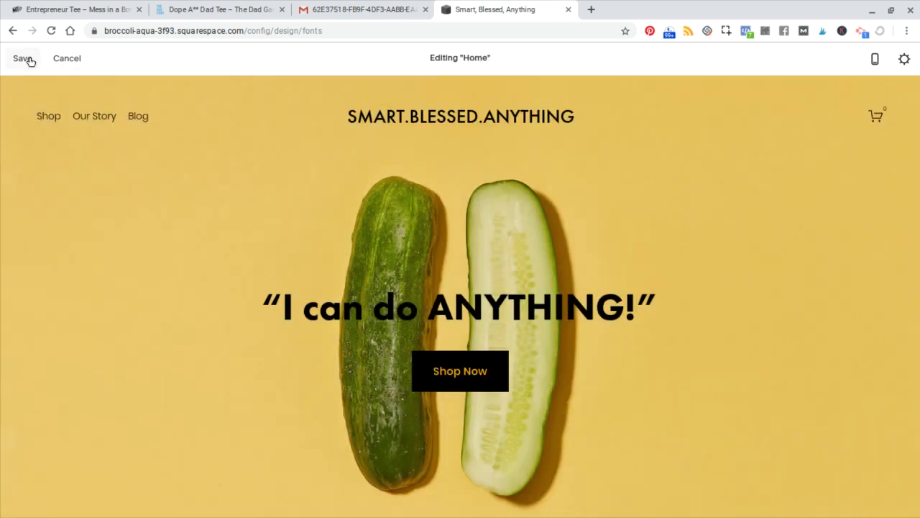
# - Save the new site title
pyautogui.click(28, 59)
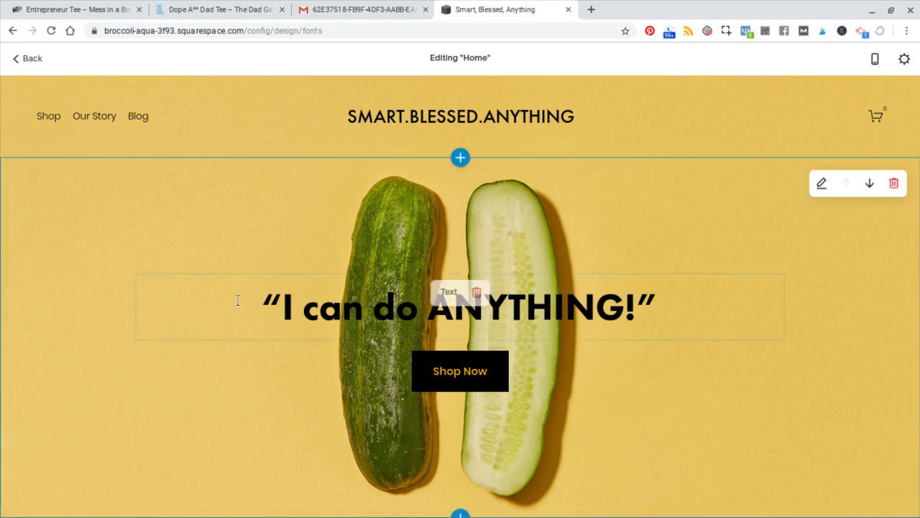
pyautogui.scroll(-2, 237, 300)
pyautogui.scroll(2, 238, 301)
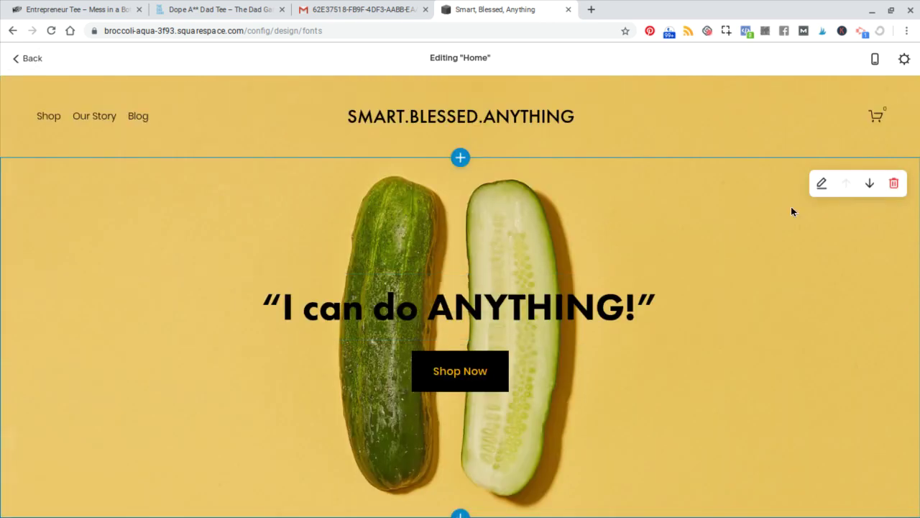
# - Delete the cucumber background image from the hero section's Background settings
pyautogui.click(823, 186)
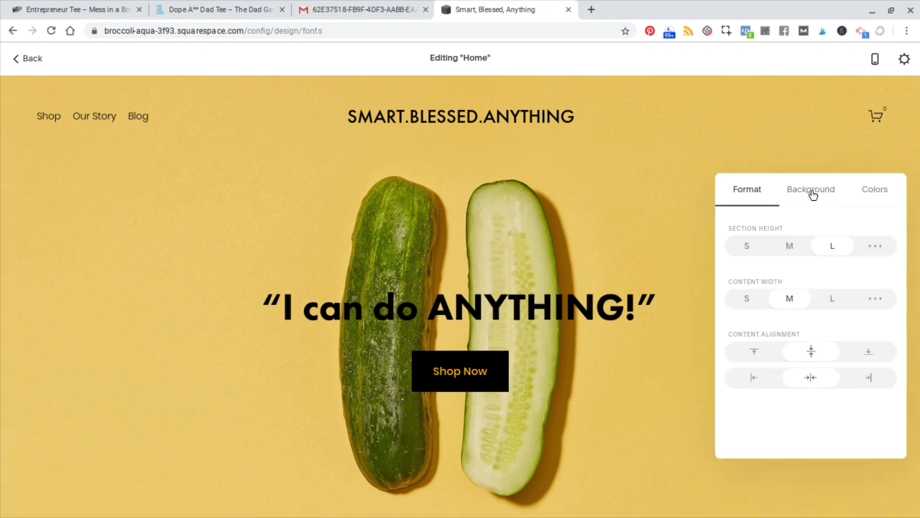
pyautogui.click(811, 190)
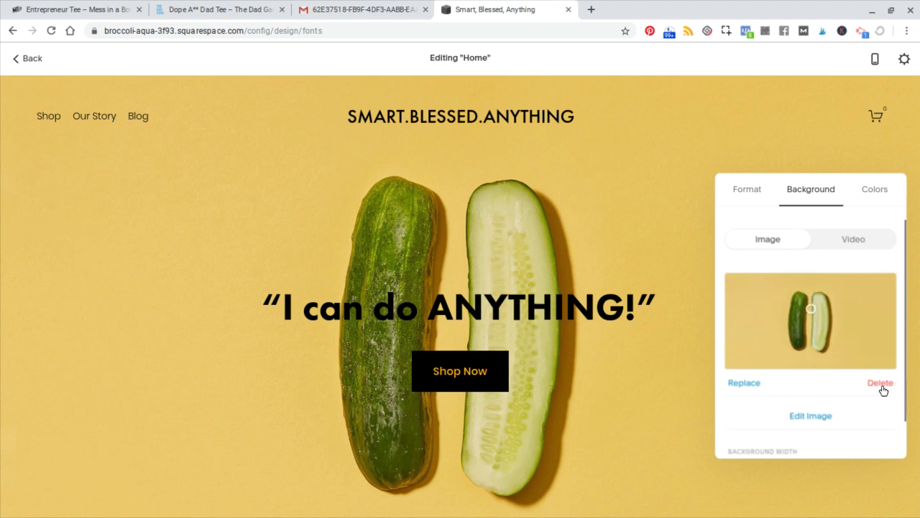
pyautogui.click(879, 383)
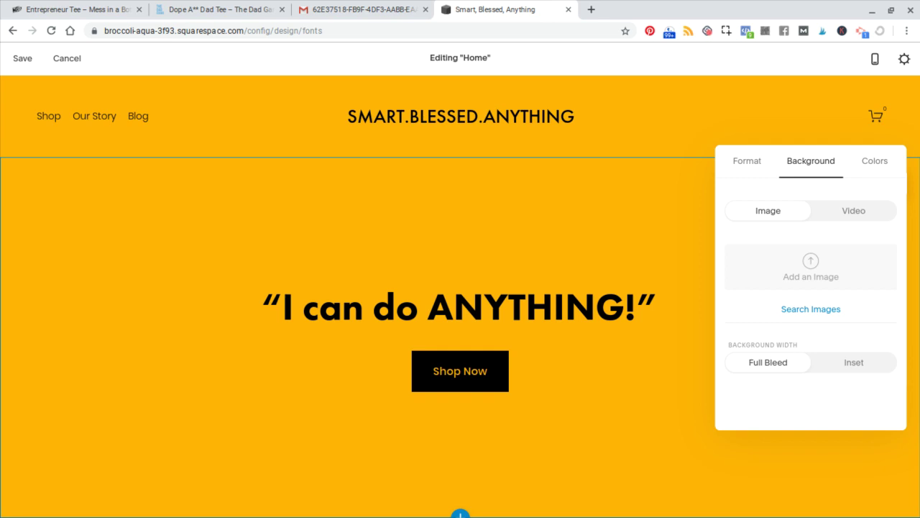
# - Apply the first plain white colour scheme to the hero section
pyautogui.scroll(-3, 460, 288)
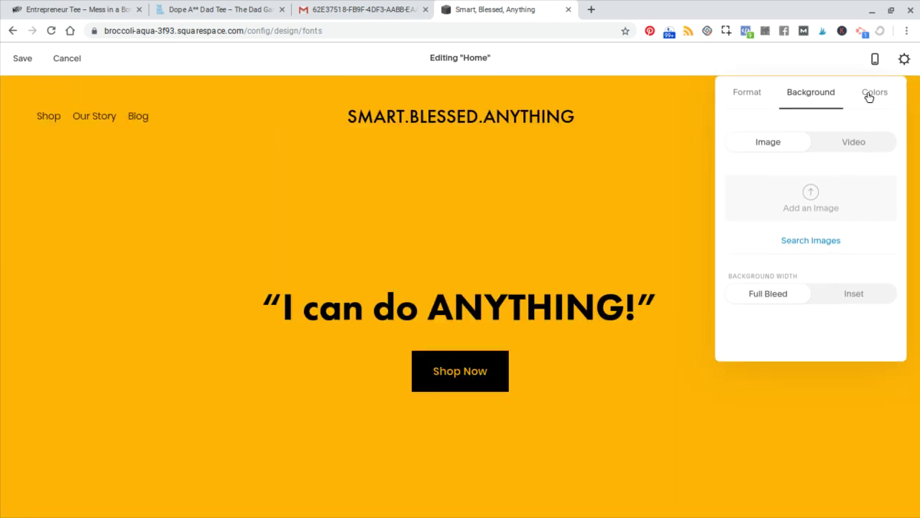
pyautogui.click(869, 96)
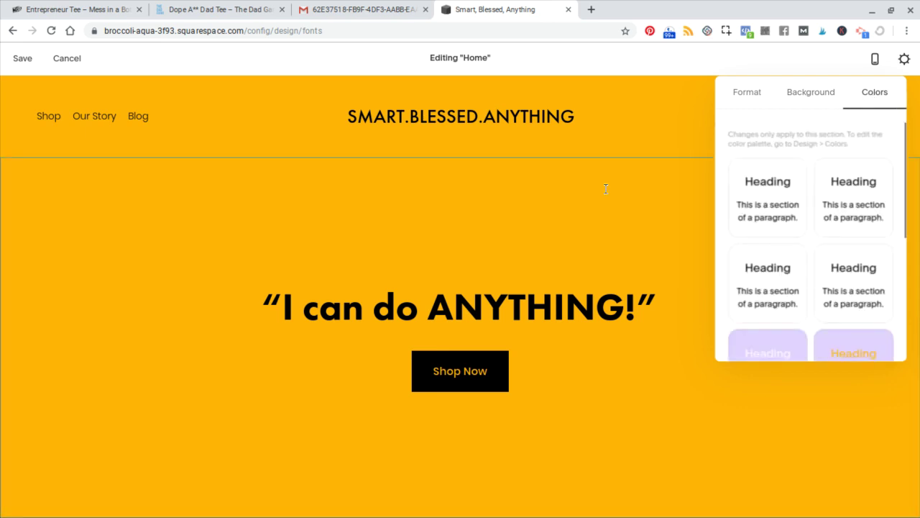
pyautogui.click(762, 199)
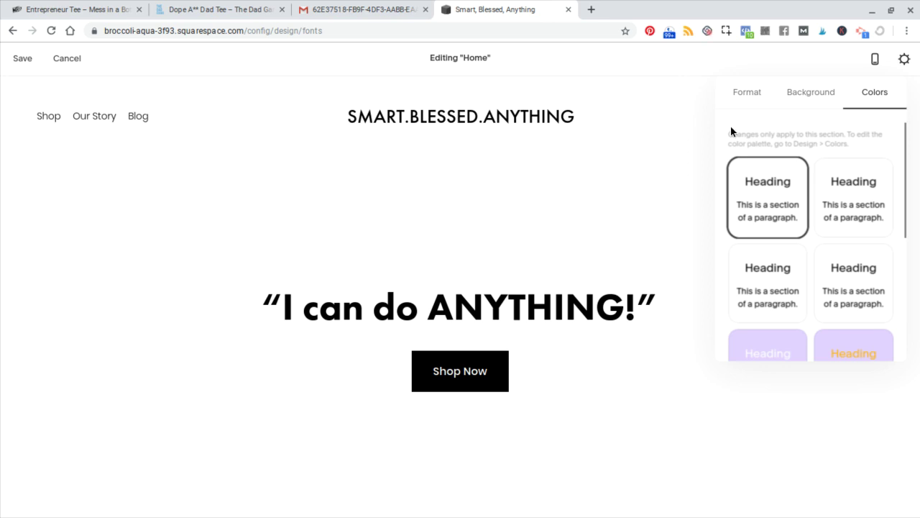
pyautogui.click(646, 212)
pyautogui.scroll(-2, 647, 212)
pyautogui.scroll(2, 647, 212)
pyautogui.scroll(-3, 113, 211)
pyautogui.scroll(-4, 113, 212)
# - Retitle the 'Only the Highest Quality Ingredients' heading 'Follow along on our journey with' plus a first name
pyautogui.click(192, 233)
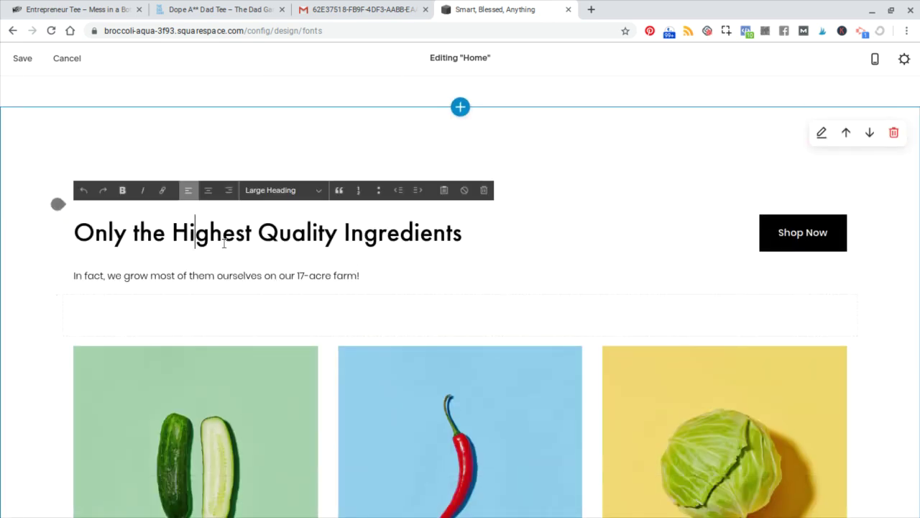
pyautogui.scroll(3, 224, 243)
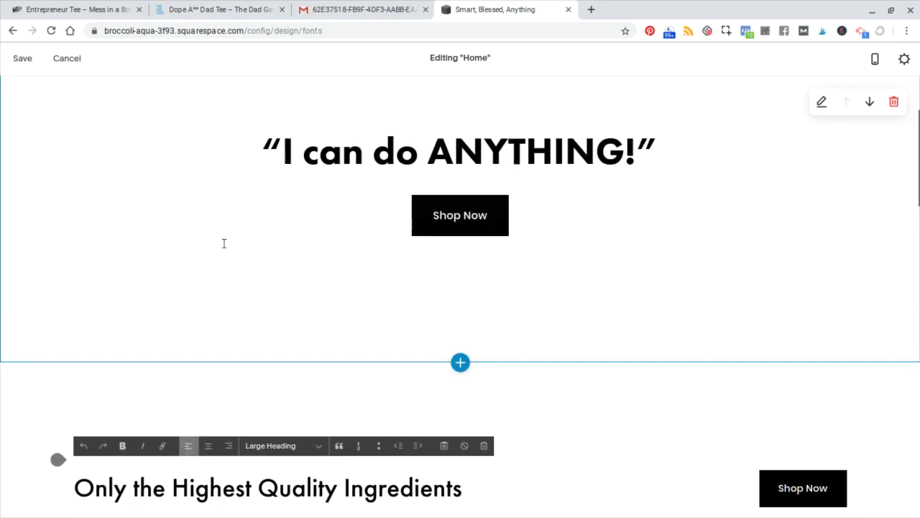
pyautogui.scroll(-3, 216, 273)
pyautogui.click(470, 299)
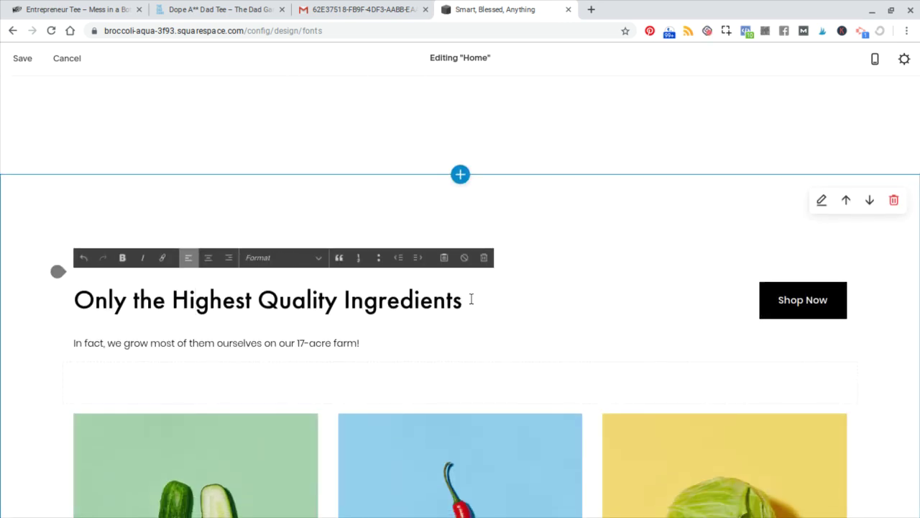
pyautogui.moveTo(471, 299); pyautogui.dragTo(75, 290)
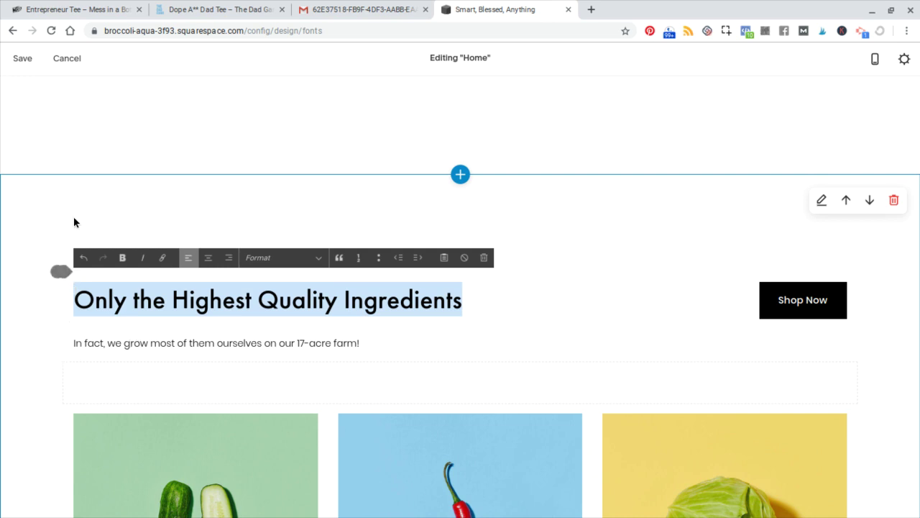
pyautogui.write('FolloIn fact, we grow most of them ourselves on our 17-acre farm!')
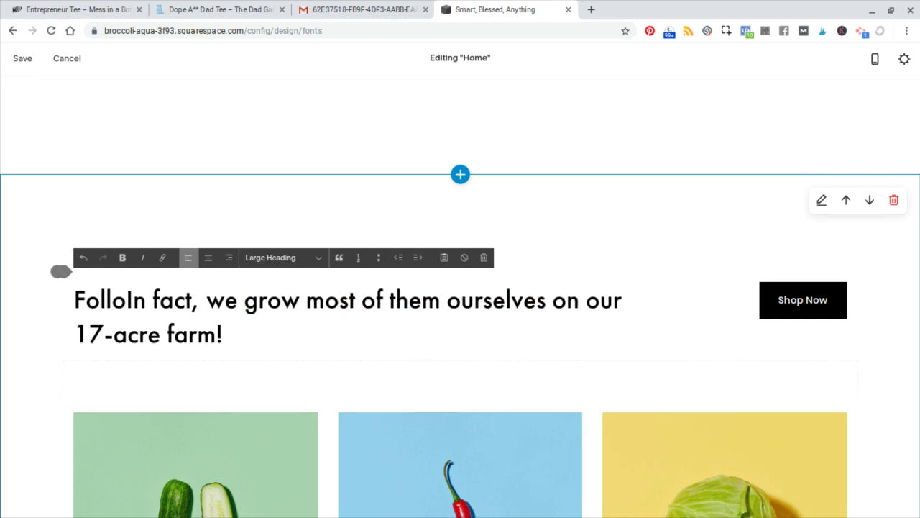
pyautogui.hotkey('ctrl', 'z')
pyautogui.click(166, 307)
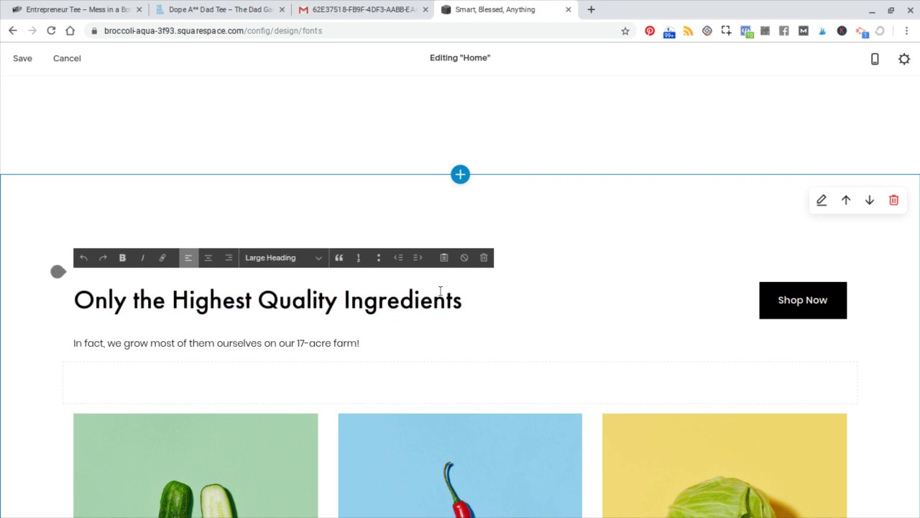
pyautogui.moveTo(433, 300); pyautogui.dragTo(30, 315)
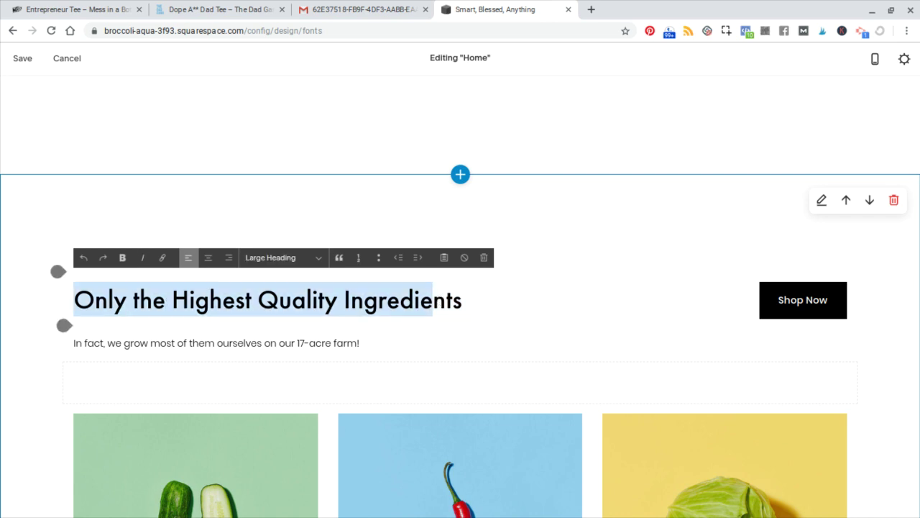
pyautogui.write('Follow along on out')
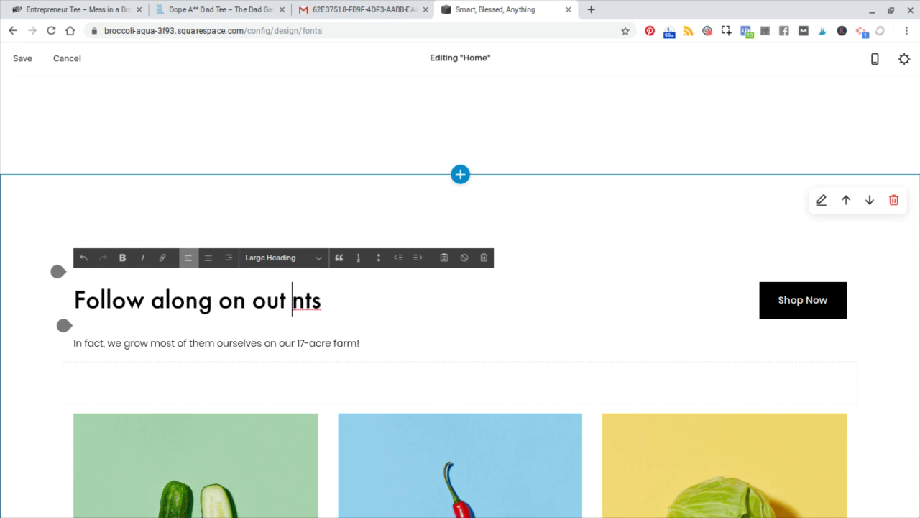
pyautogui.press('BackSpace')
pyautogui.press('BackSpace')
pyautogui.write('r journe')
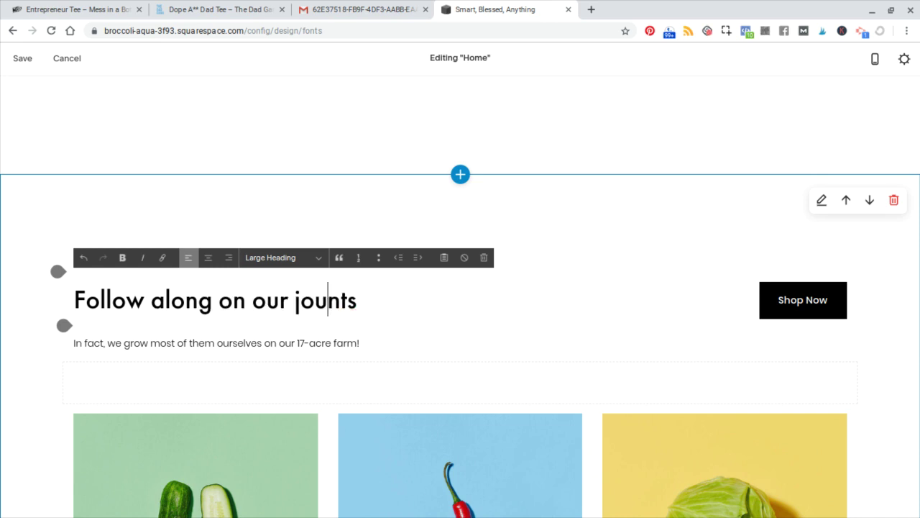
pyautogui.write('y with A')
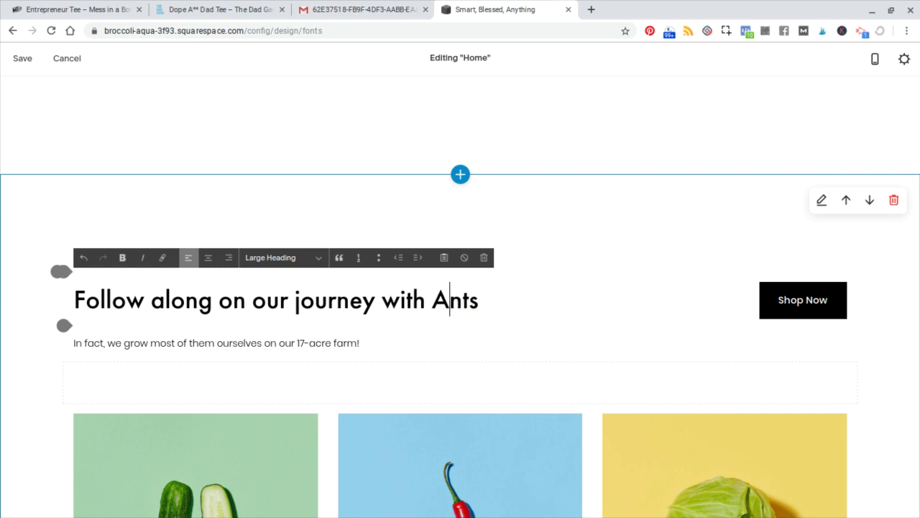
pyautogui.write('yna')
pyautogui.press('BackSpace')
pyautogui.press('BackSpace')
pyautogui.write('aan')
pyautogui.press('Right')
pyautogui.press('Right')
pyautogui.press('Right')
pyautogui.press('BackSpace')
pyautogui.press('BackSpace')
pyautogui.press('BackSpace')
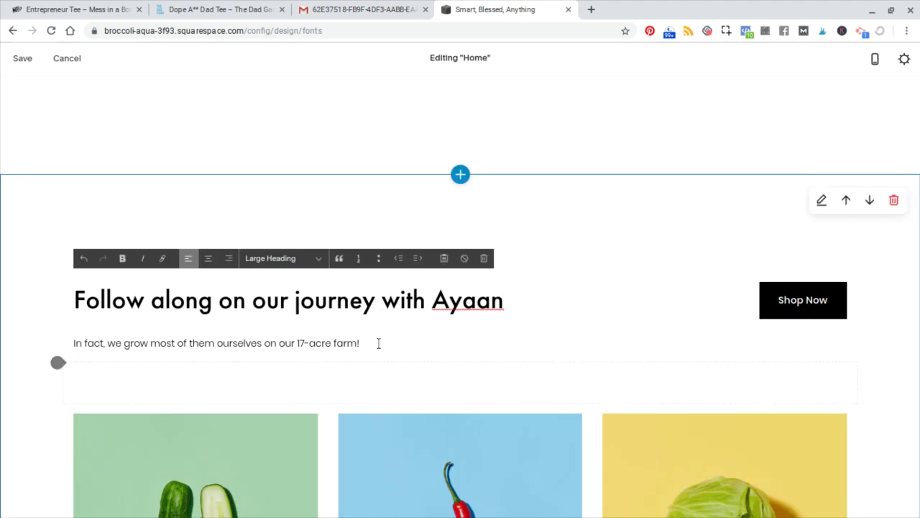
# - Replace the paragraph below the heading with 'Kids are lorem ipsum ipsum lorem.'
pyautogui.moveTo(372, 344); pyautogui.dragTo(75, 343)
pyautogui.press('BackSpace')
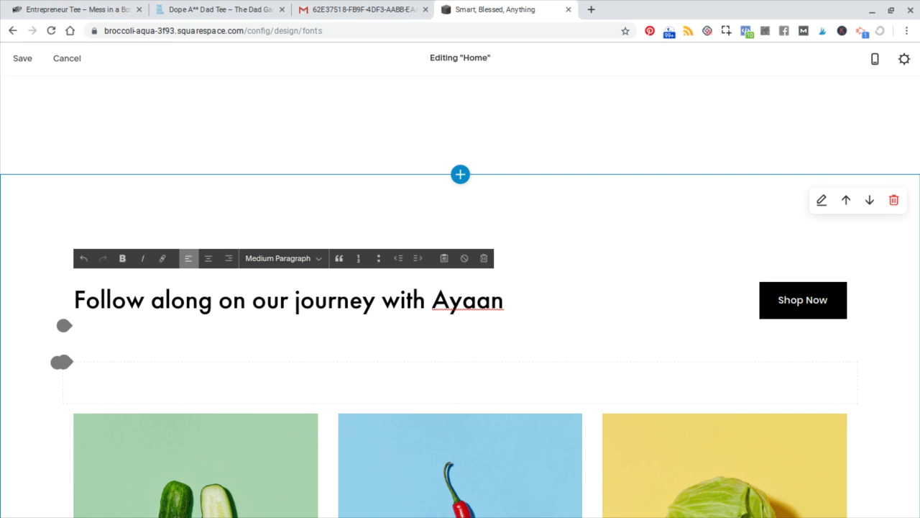
pyautogui.write('Kids are lorem ipsum i')
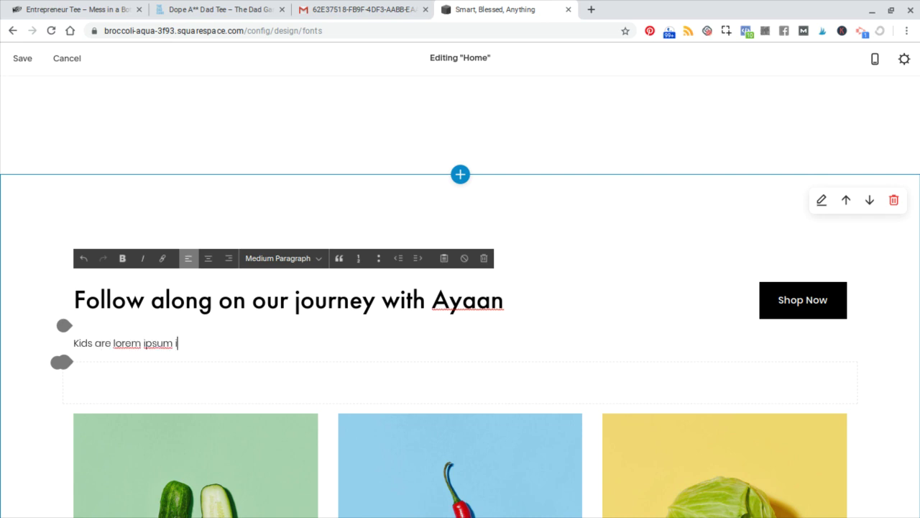
pyautogui.write('psum lorem.')
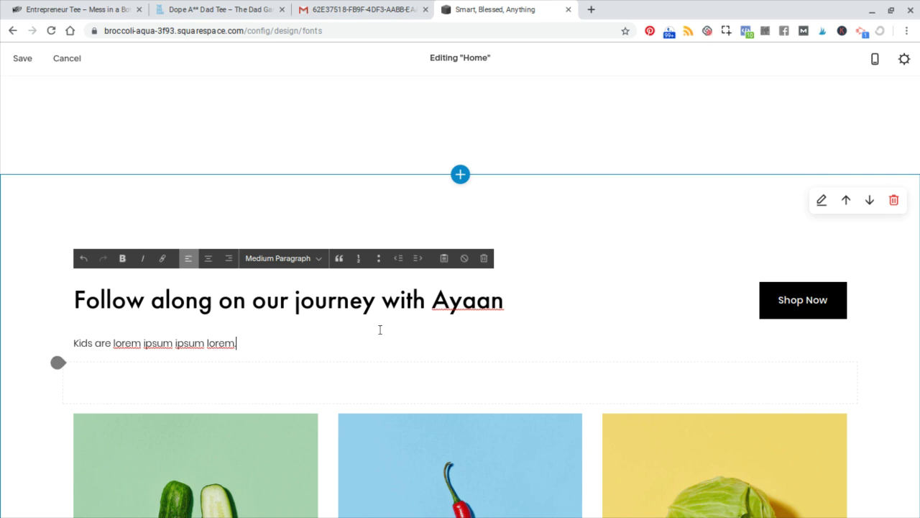
# - Delete the salmon section's pickle-jar background photo, leaving a plain gold background
pyautogui.scroll(-3, 381, 330)
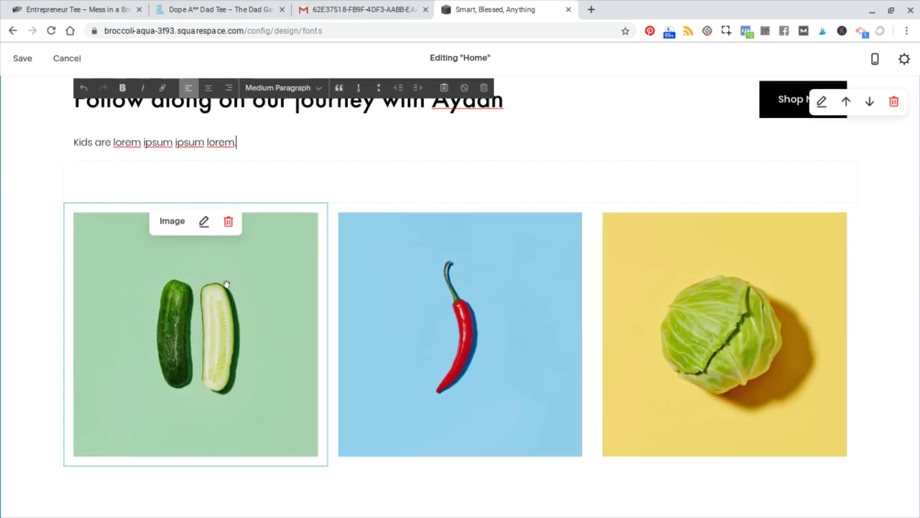
pyautogui.scroll(-2, 226, 285)
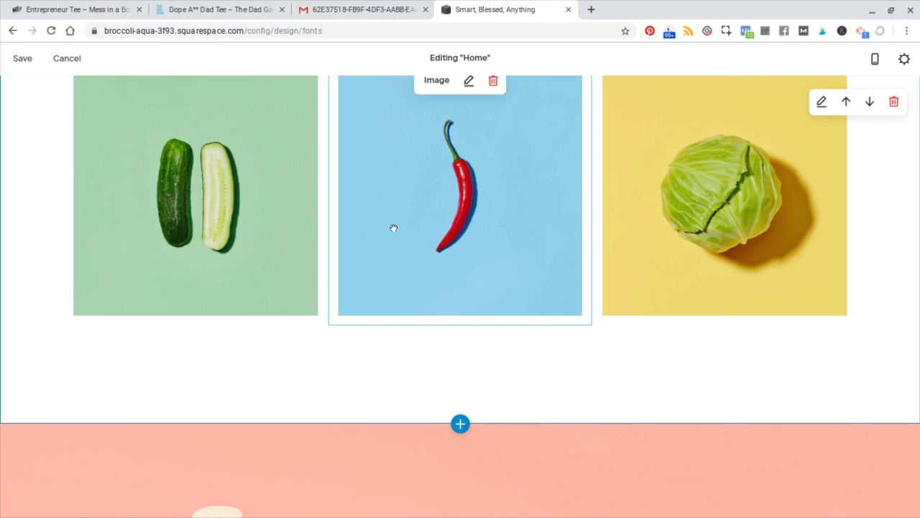
pyautogui.scroll(-5, 394, 228)
pyautogui.scroll(-2, 394, 228)
pyautogui.scroll(4, 583, 197)
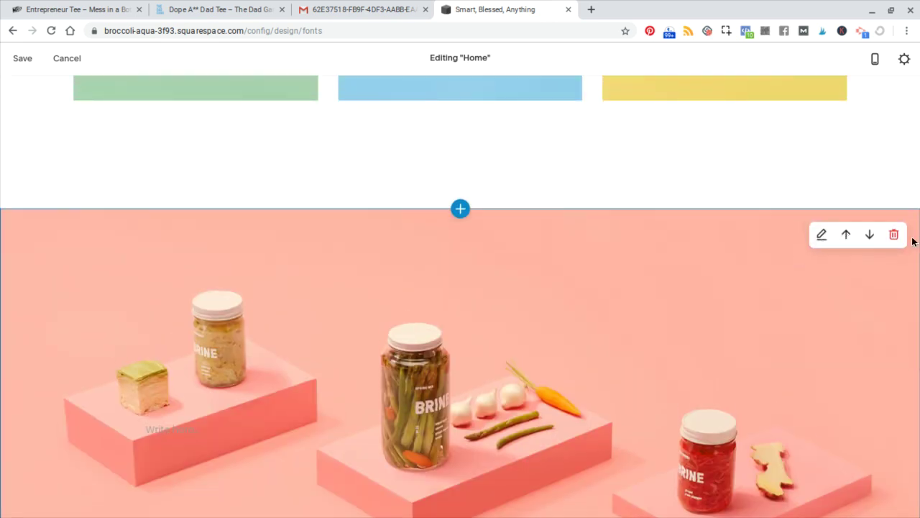
pyautogui.click(822, 236)
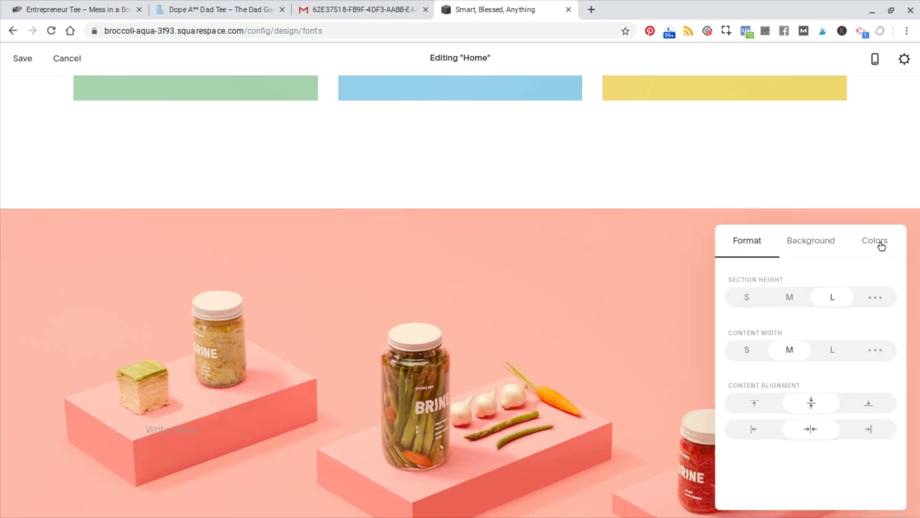
pyautogui.click(880, 246)
pyautogui.click(826, 246)
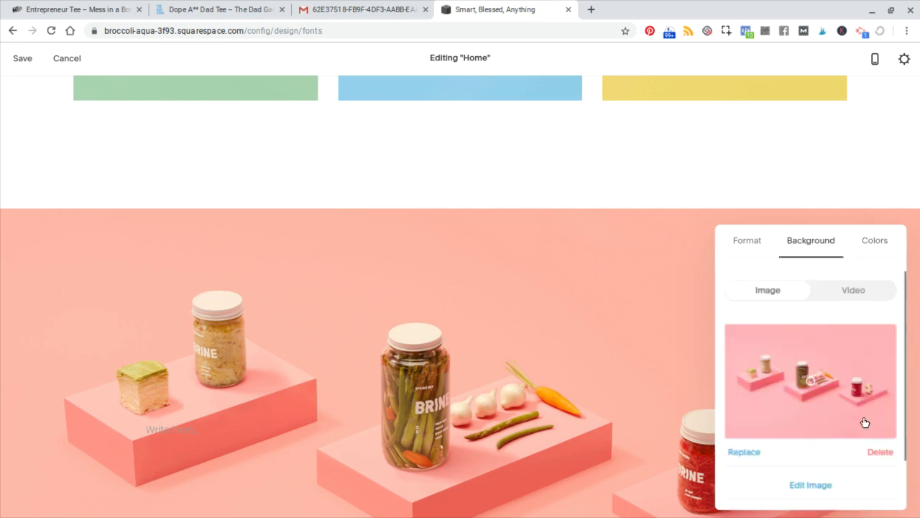
pyautogui.click(876, 452)
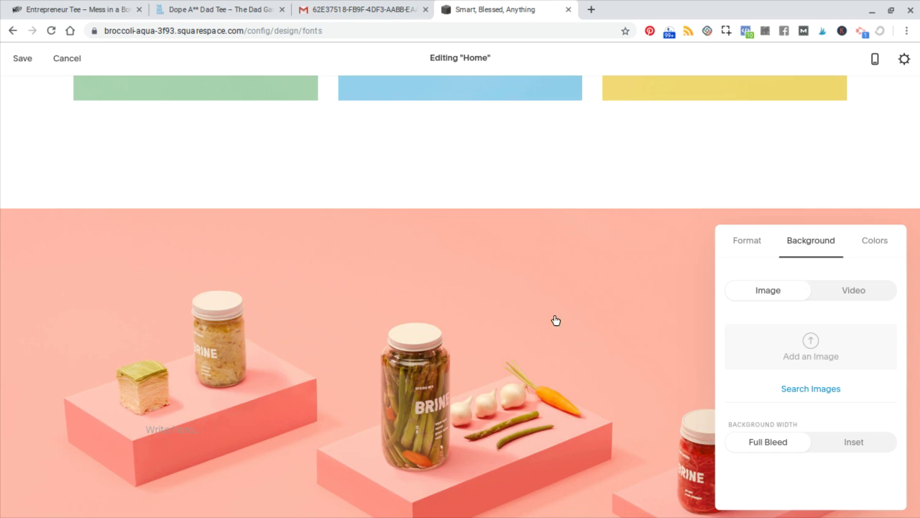
pyautogui.scroll(2, 585, 294)
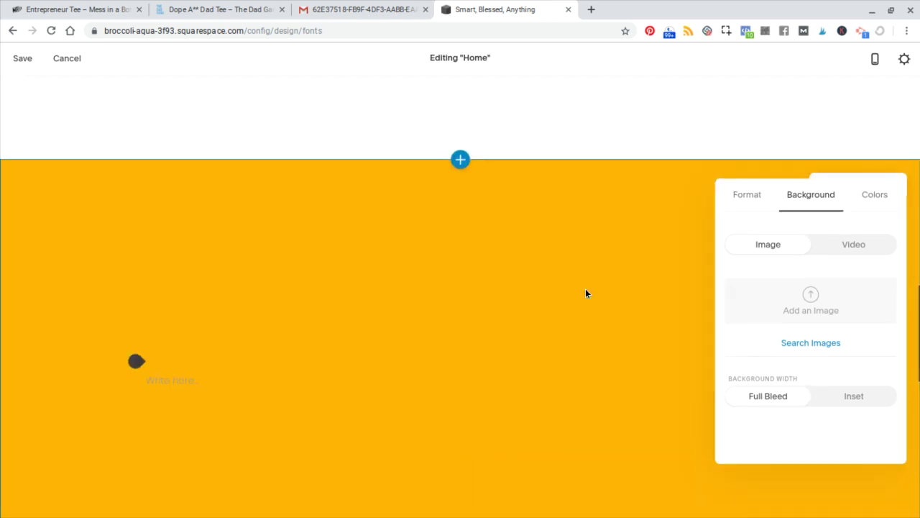
pyautogui.click(849, 246)
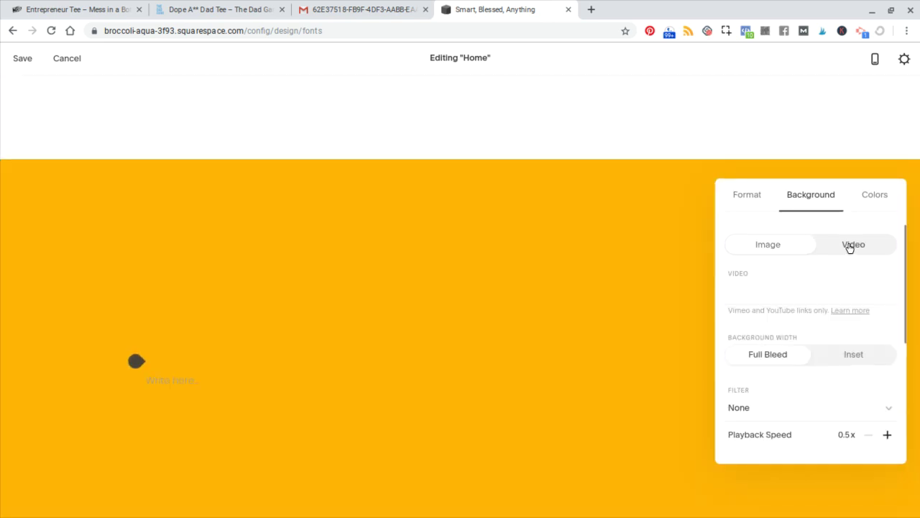
pyautogui.click(619, 317)
# - Edit the newsletter heading so 'What's the Dill?' reads 'What's Next?'
pyautogui.scroll(-6, 618, 317)
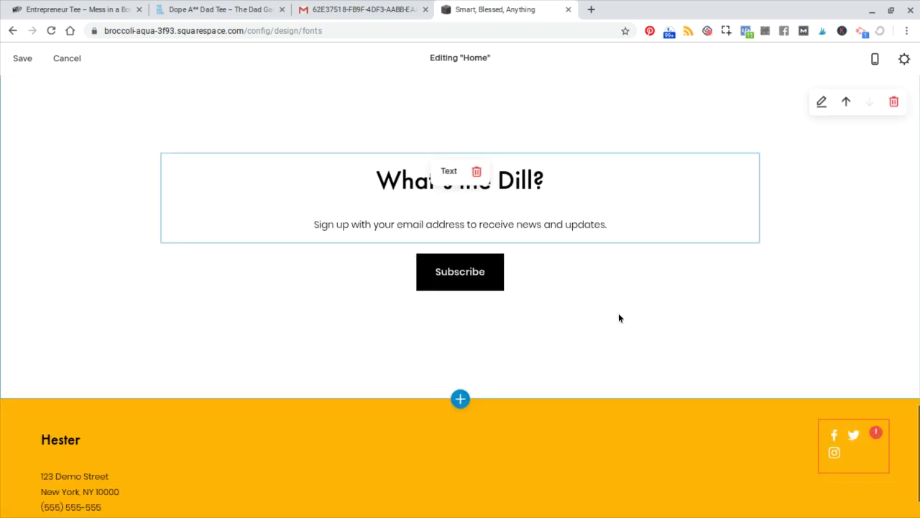
pyautogui.click(529, 194)
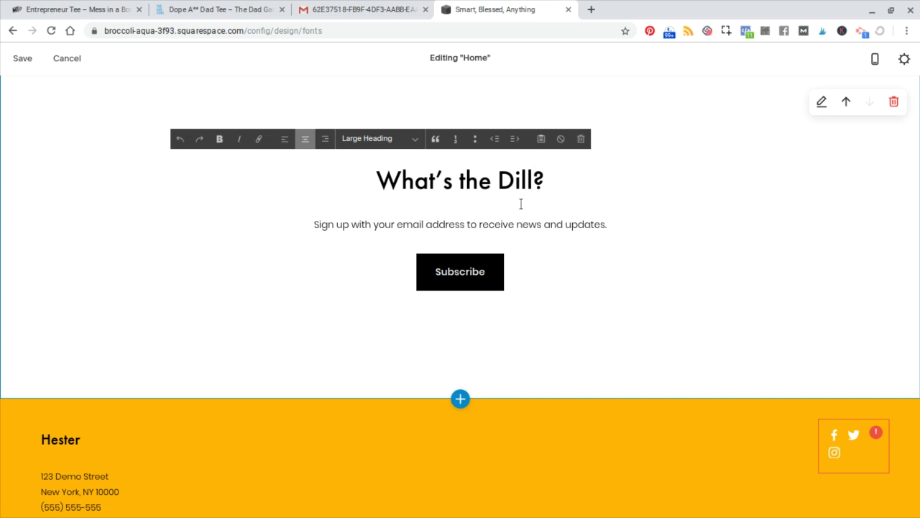
pyautogui.click(520, 204)
pyautogui.click(550, 180)
pyautogui.moveTo(551, 181); pyautogui.dragTo(438, 184)
pyautogui.press('BackSpace')
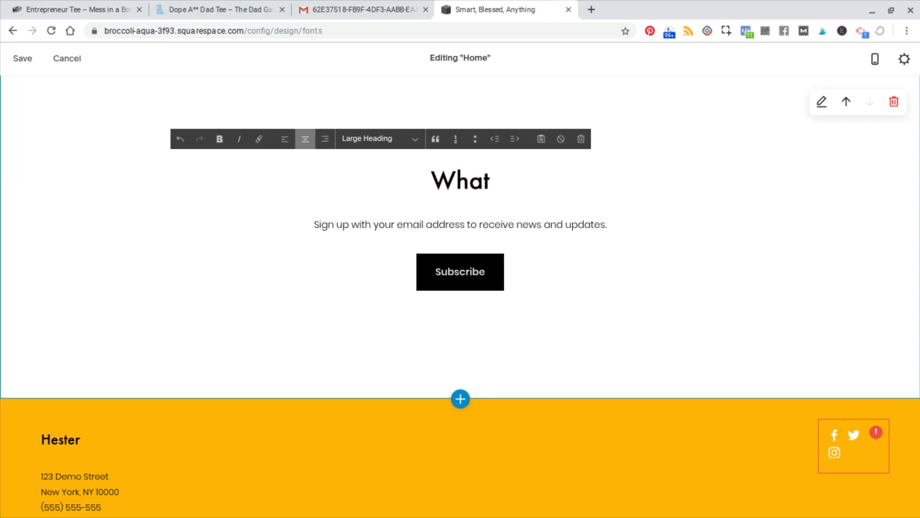
pyautogui.write("'s Next?")
# - Open the signup form's settings and cancel without making changes
pyautogui.moveTo(421, 261)
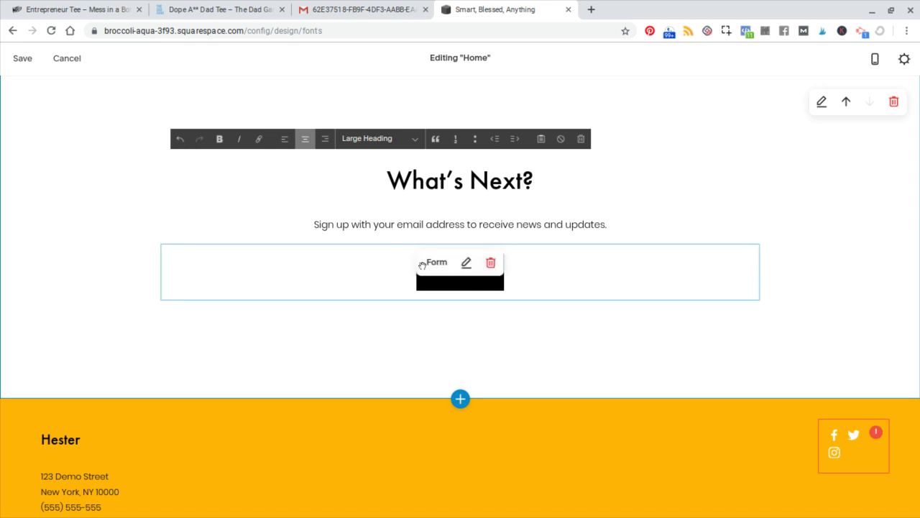
pyautogui.click(466, 262)
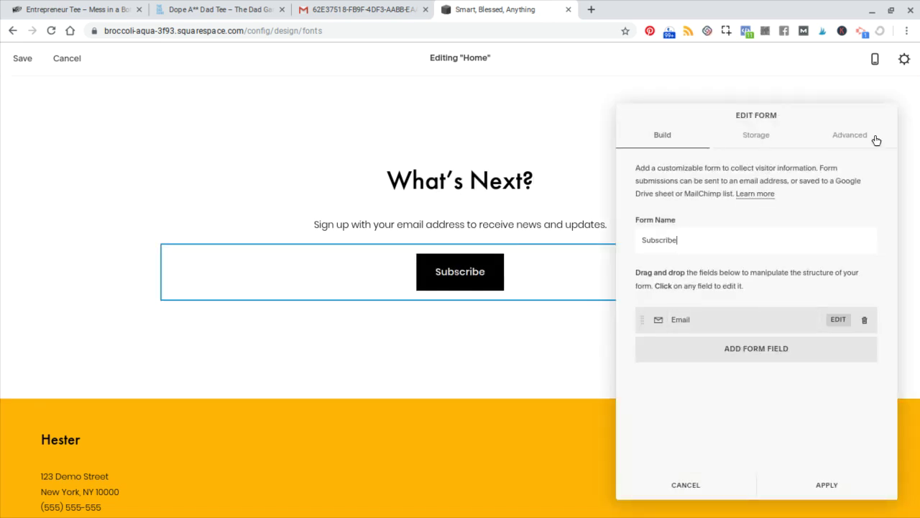
pyautogui.click(692, 487)
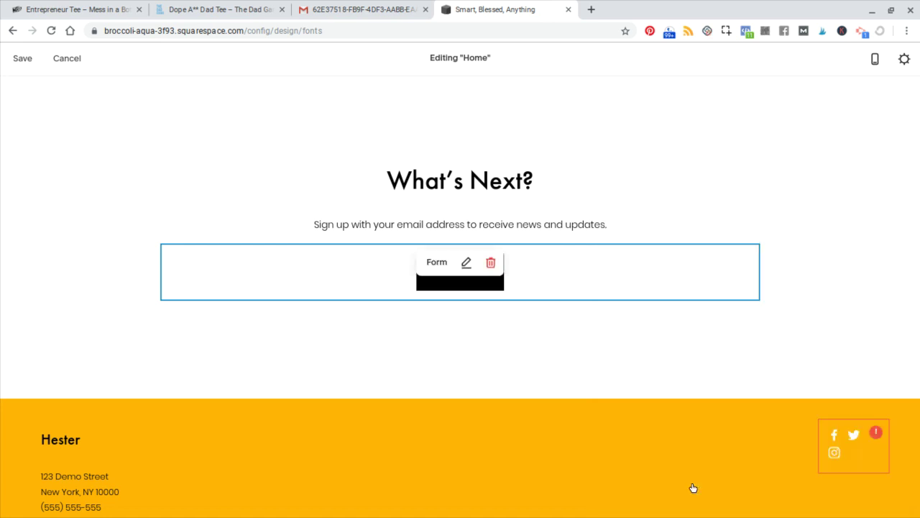
# - Replace the footer business name 'Hester' with 'SMARTBLESSED llc' and save the footer
pyautogui.scroll(-1, 270, 358)
pyautogui.moveTo(270, 358)
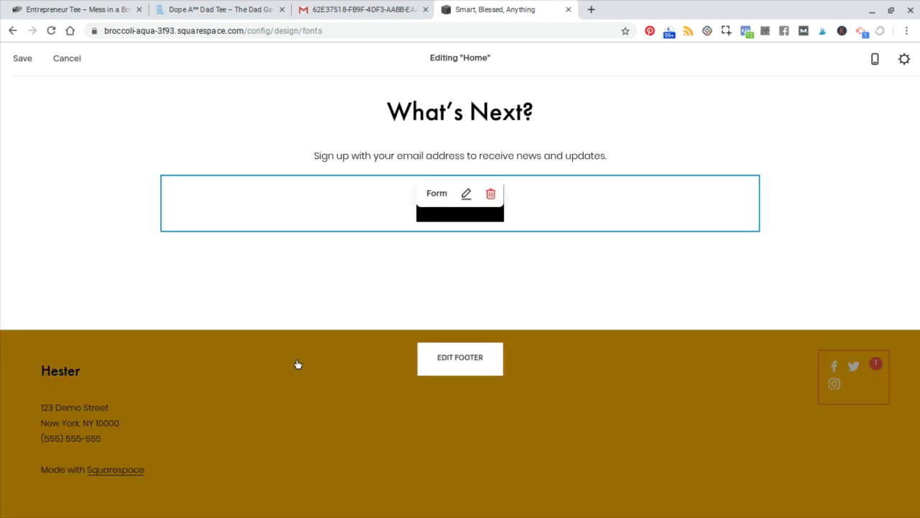
pyautogui.click(457, 355)
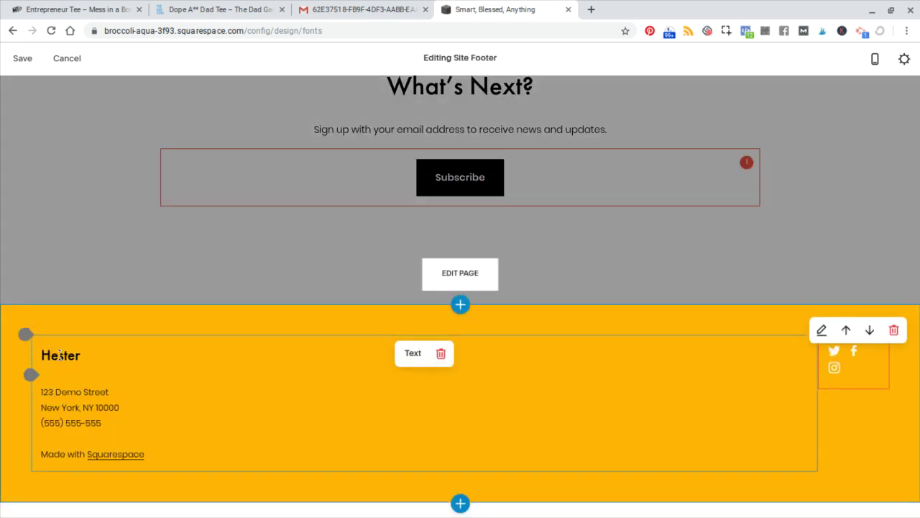
pyautogui.doubleClick(60, 352)
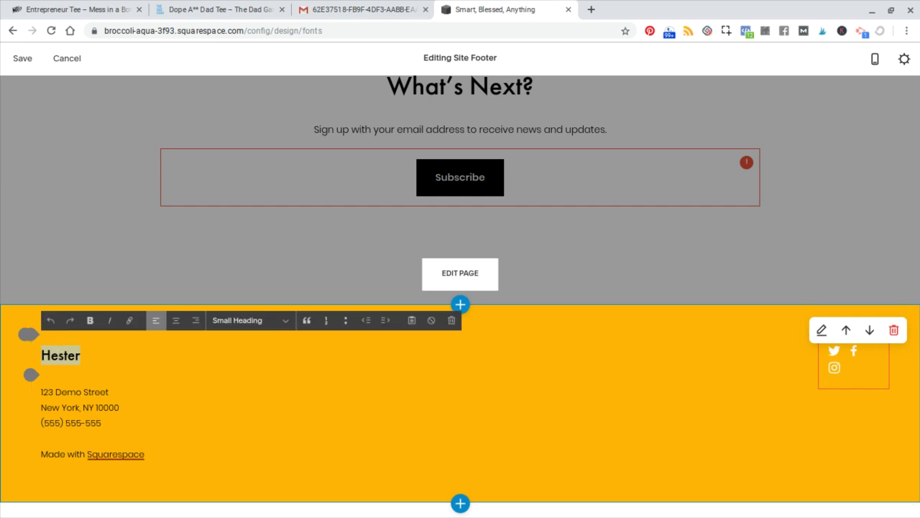
pyautogui.write('SMAr')
pyautogui.write('T')
pyautogui.write('RT')
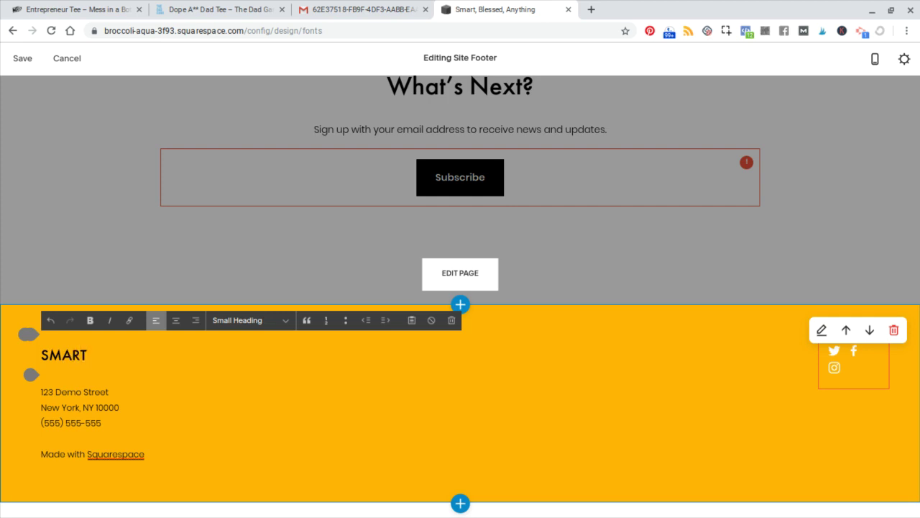
pyautogui.write('BLESSED llc')
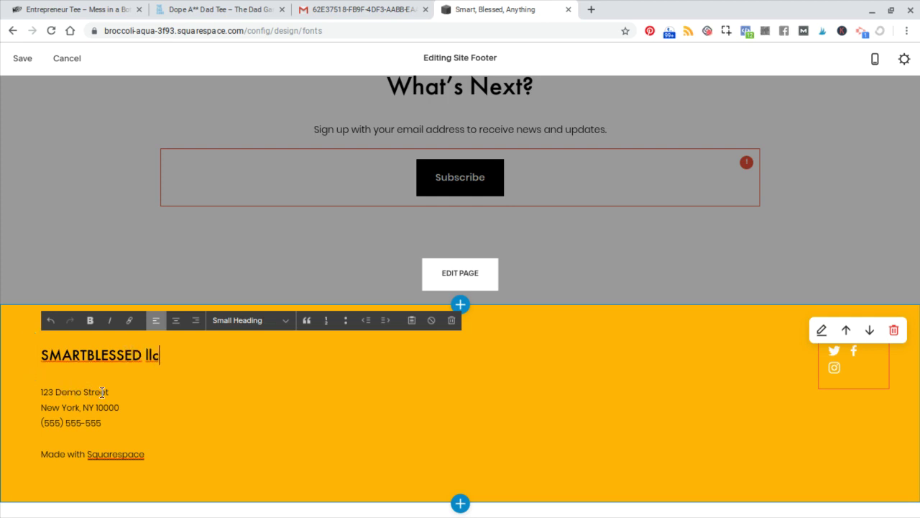
pyautogui.click(68, 397)
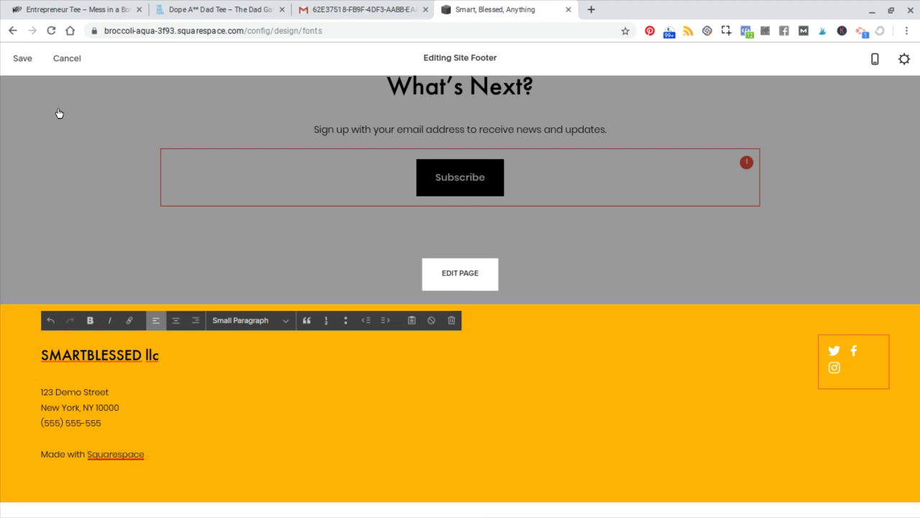
pyautogui.click(23, 61)
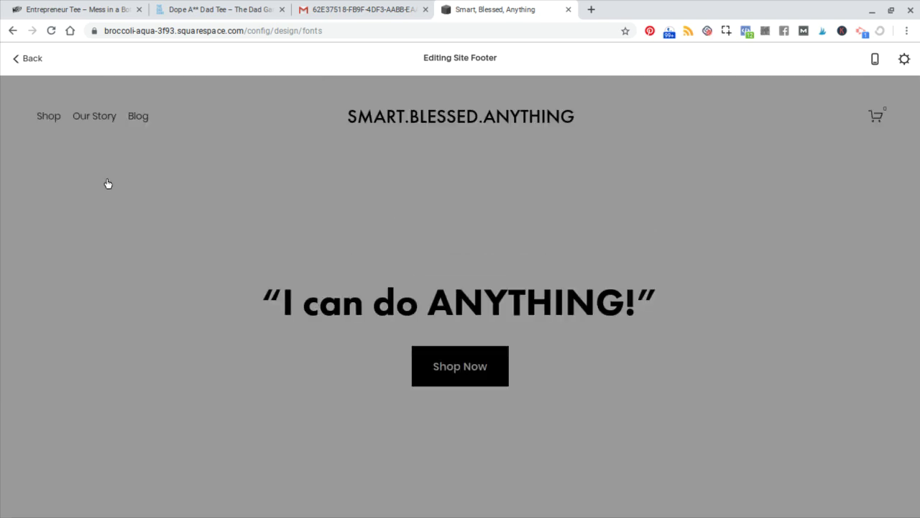
# - Exit footer editing and reopen the Home page in the editor
pyautogui.click(16, 68)
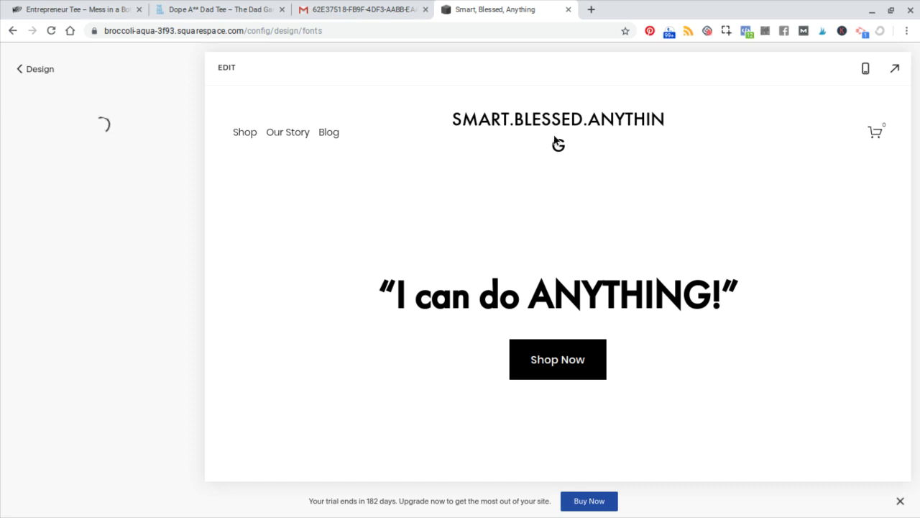
pyautogui.scroll(-2, 556, 143)
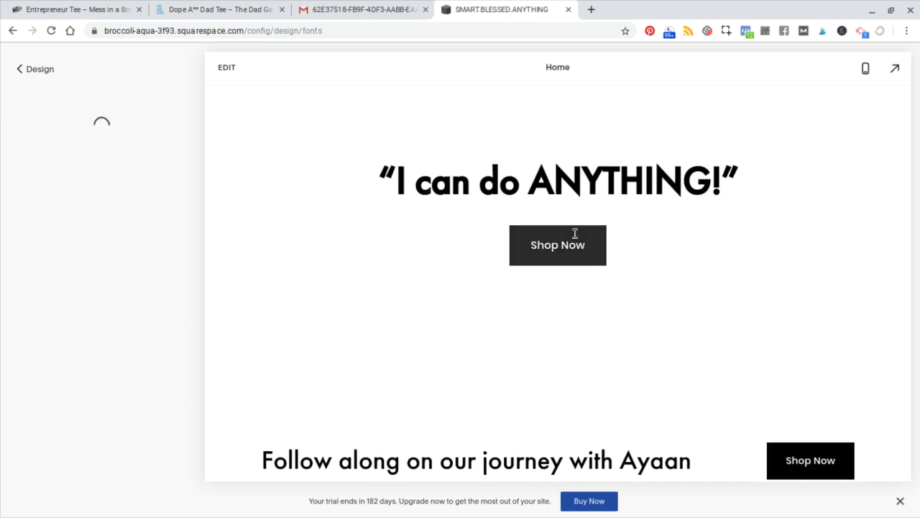
pyautogui.click(423, 356)
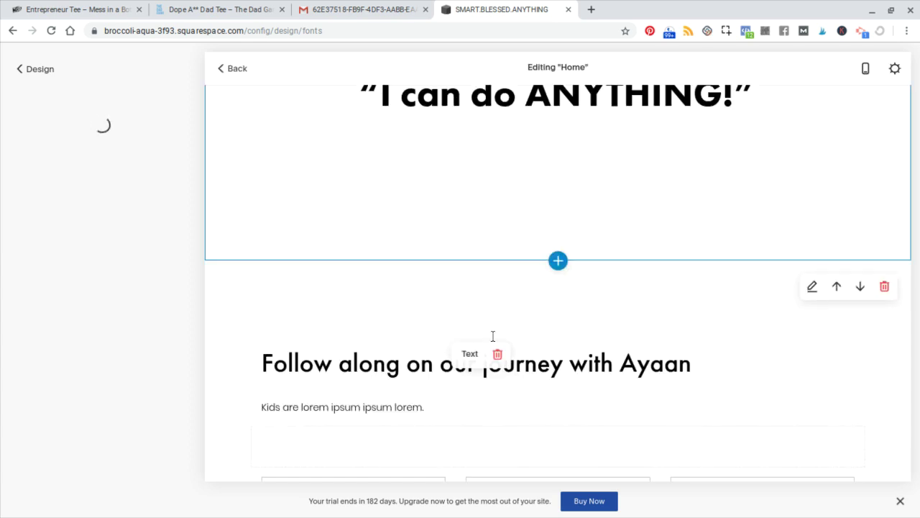
# - Scroll down the Home page from the hero to the SMARTBLESSED llc footer to review the finished sections
pyautogui.scroll(-5, 447, 304)
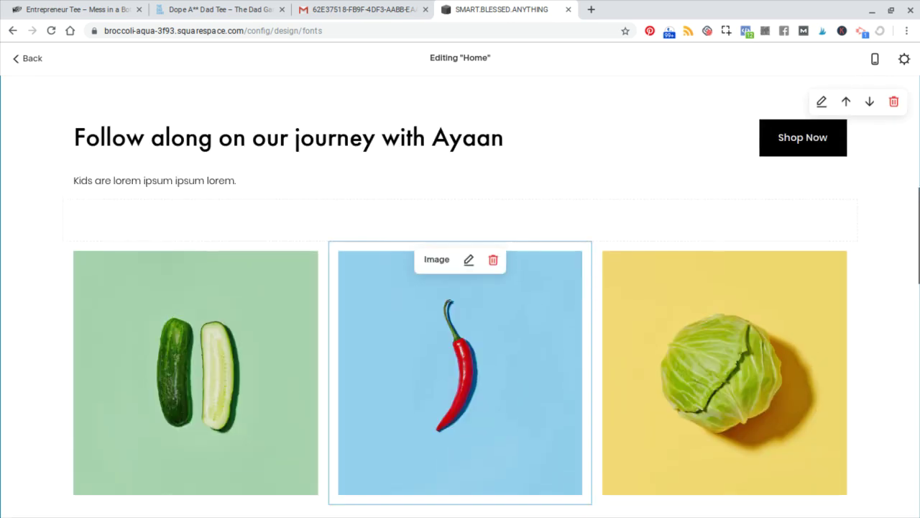
pyautogui.scroll(-3, 460, 216)
pyautogui.scroll(-10, 460, 288)
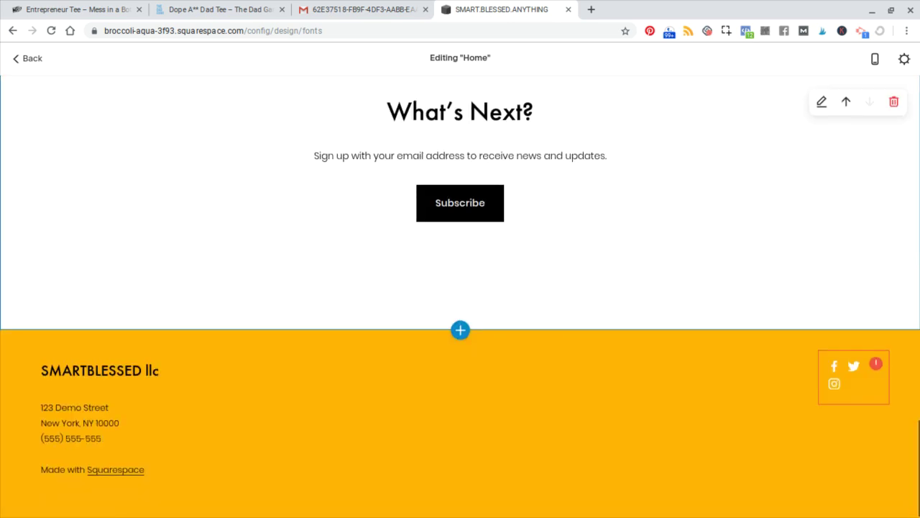